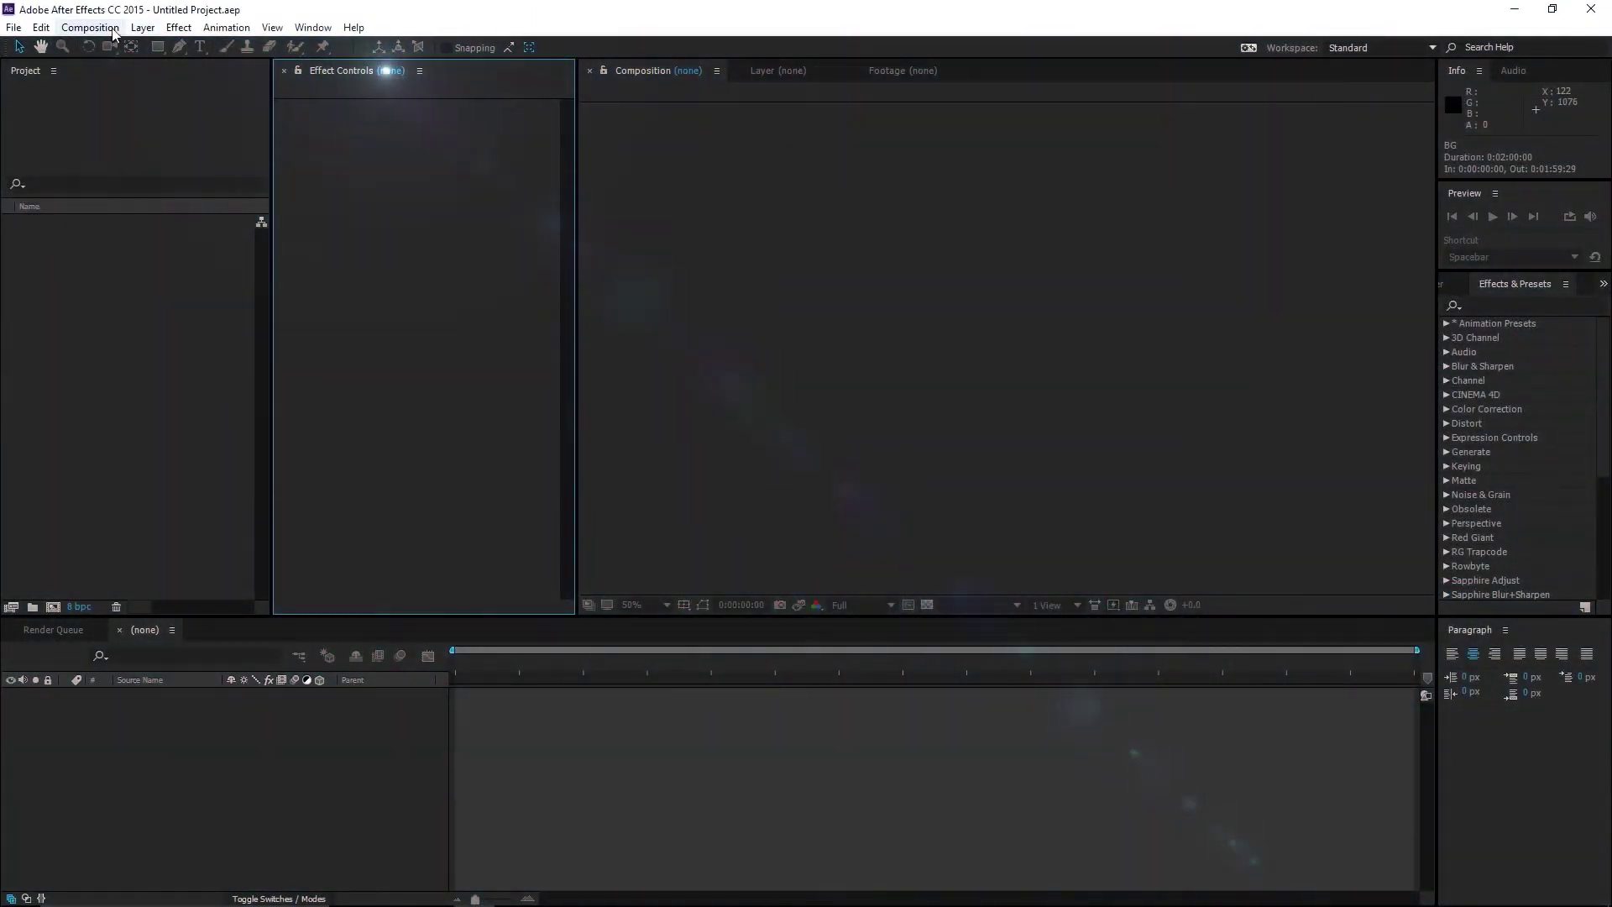
Create a 1920×1080, 30 fps composition named Example 01.
click(91, 28)
click(101, 42)
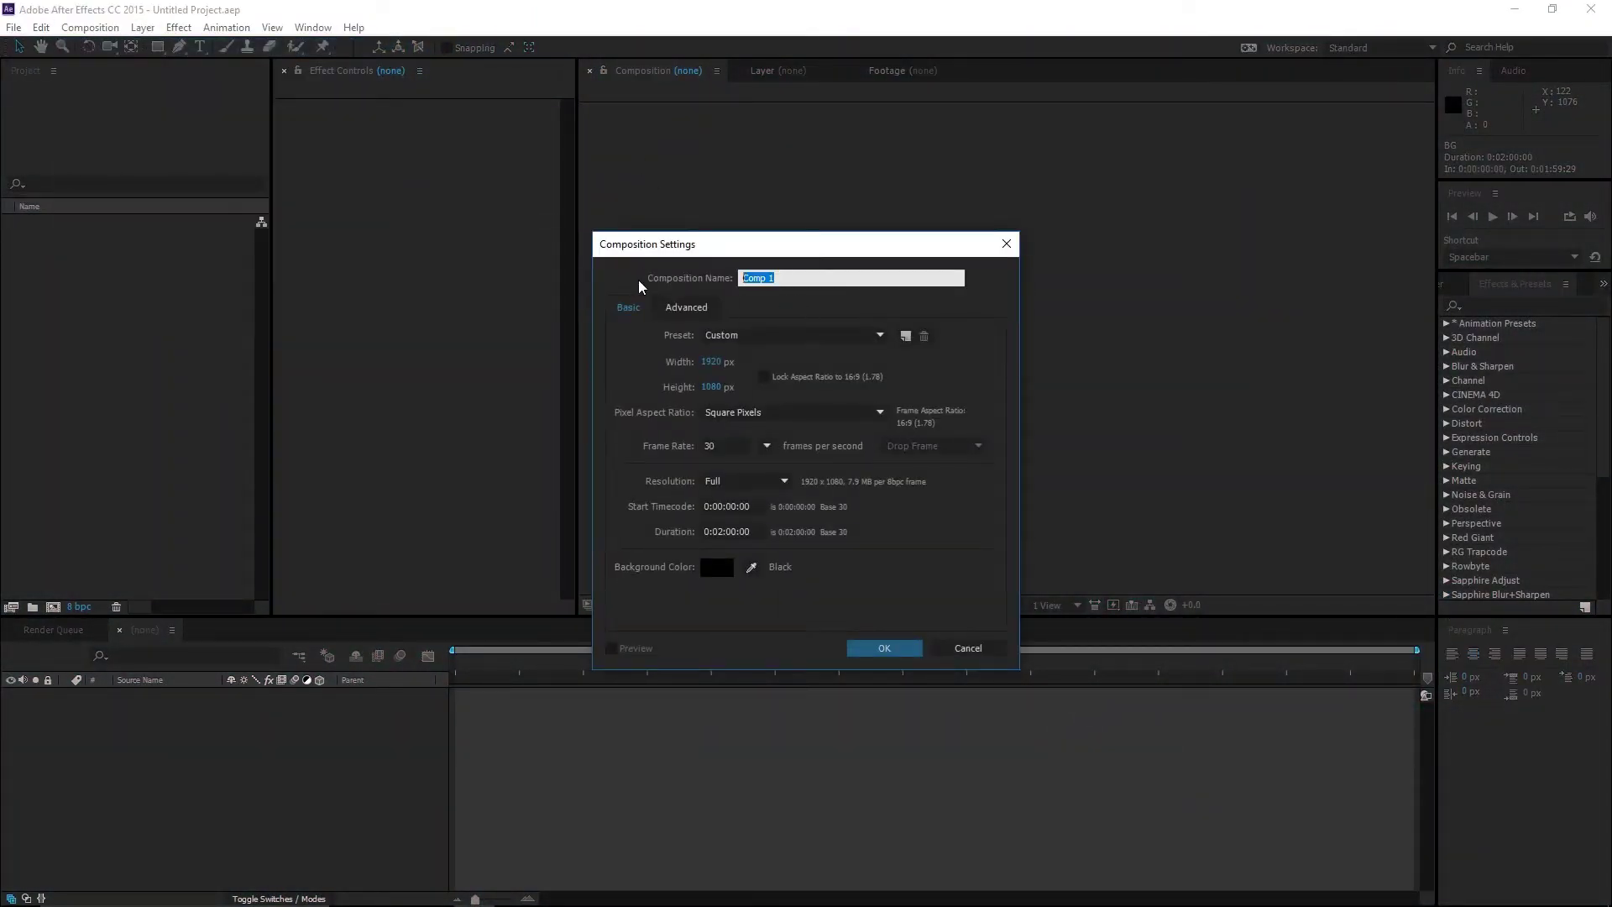
text(Example)
click(903, 651)
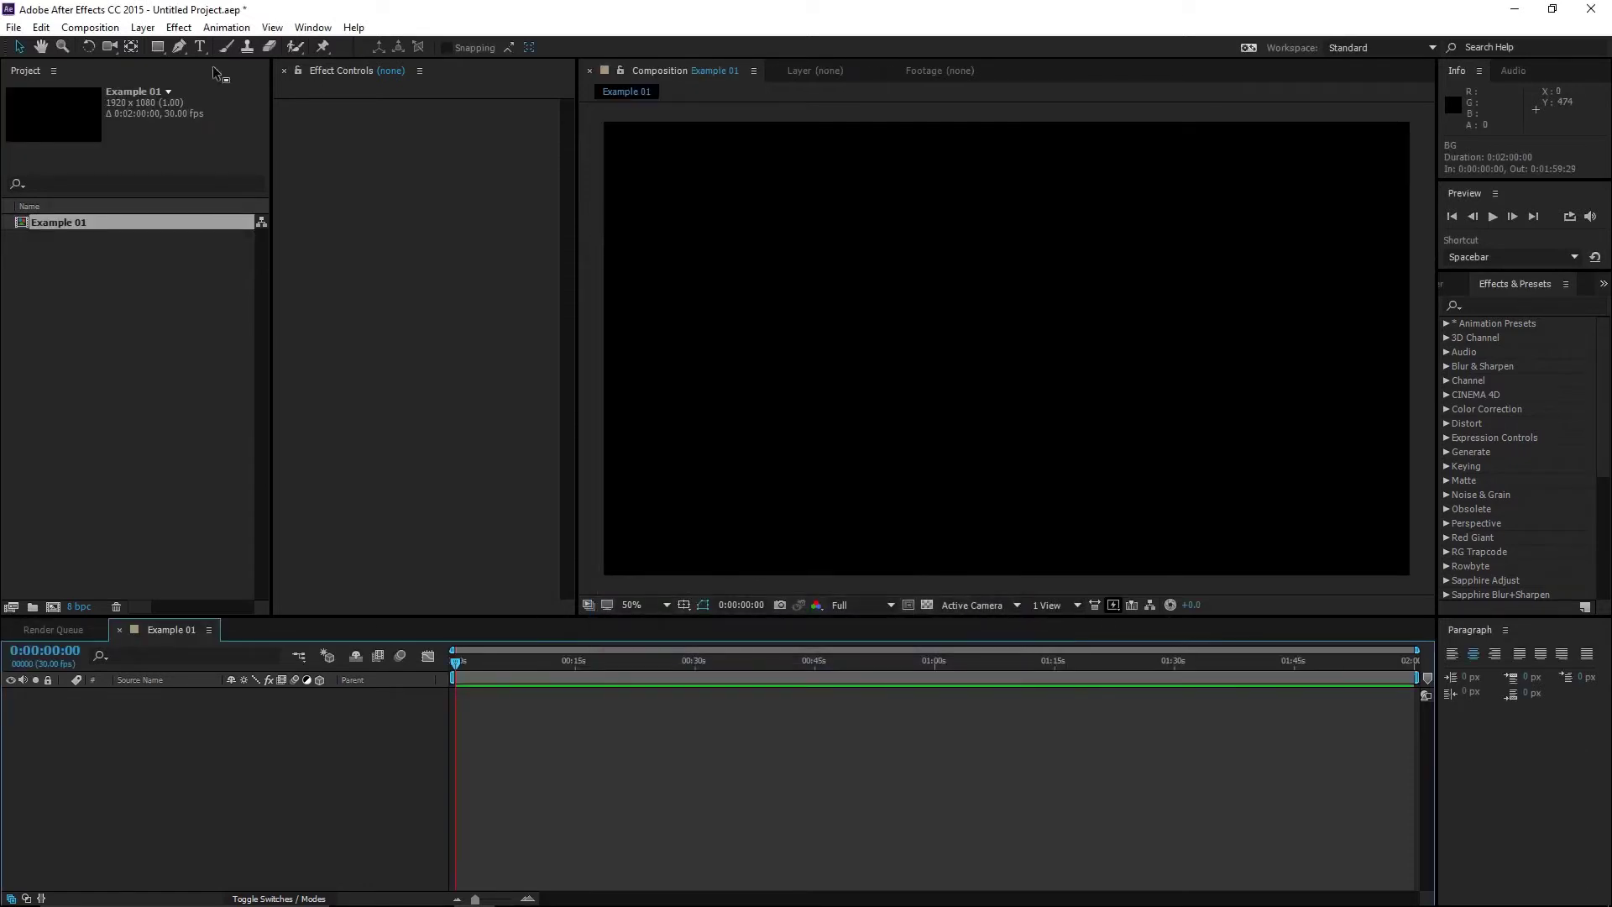
Add a full-frame black (000000) solid layer named BG.
click(142, 27)
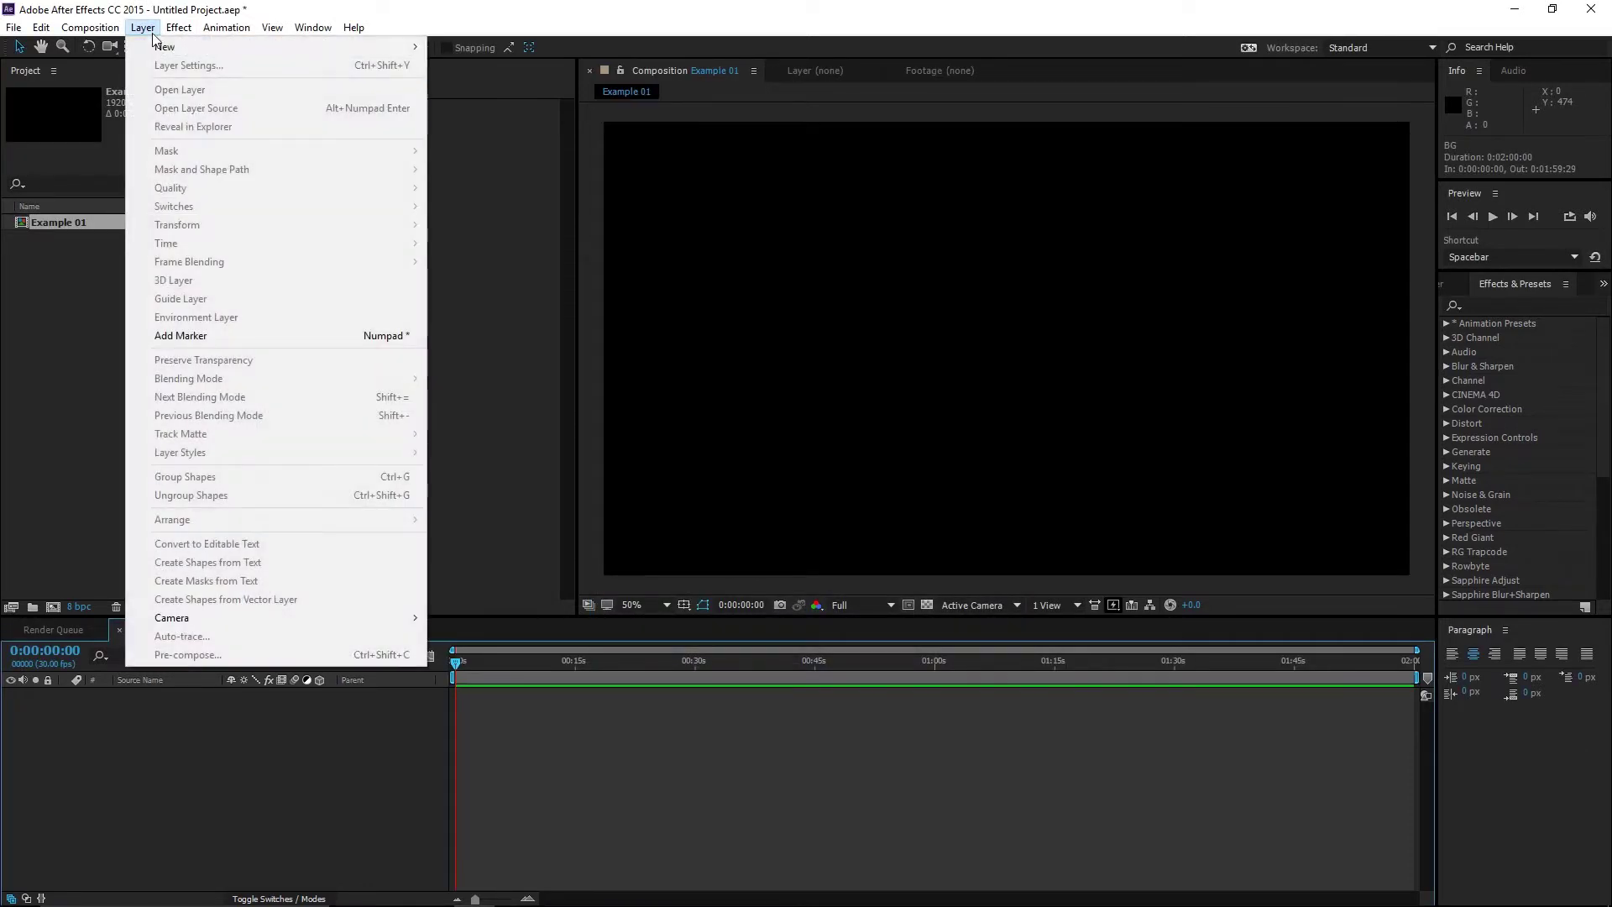
mouse_move(160, 47)
click(460, 66)
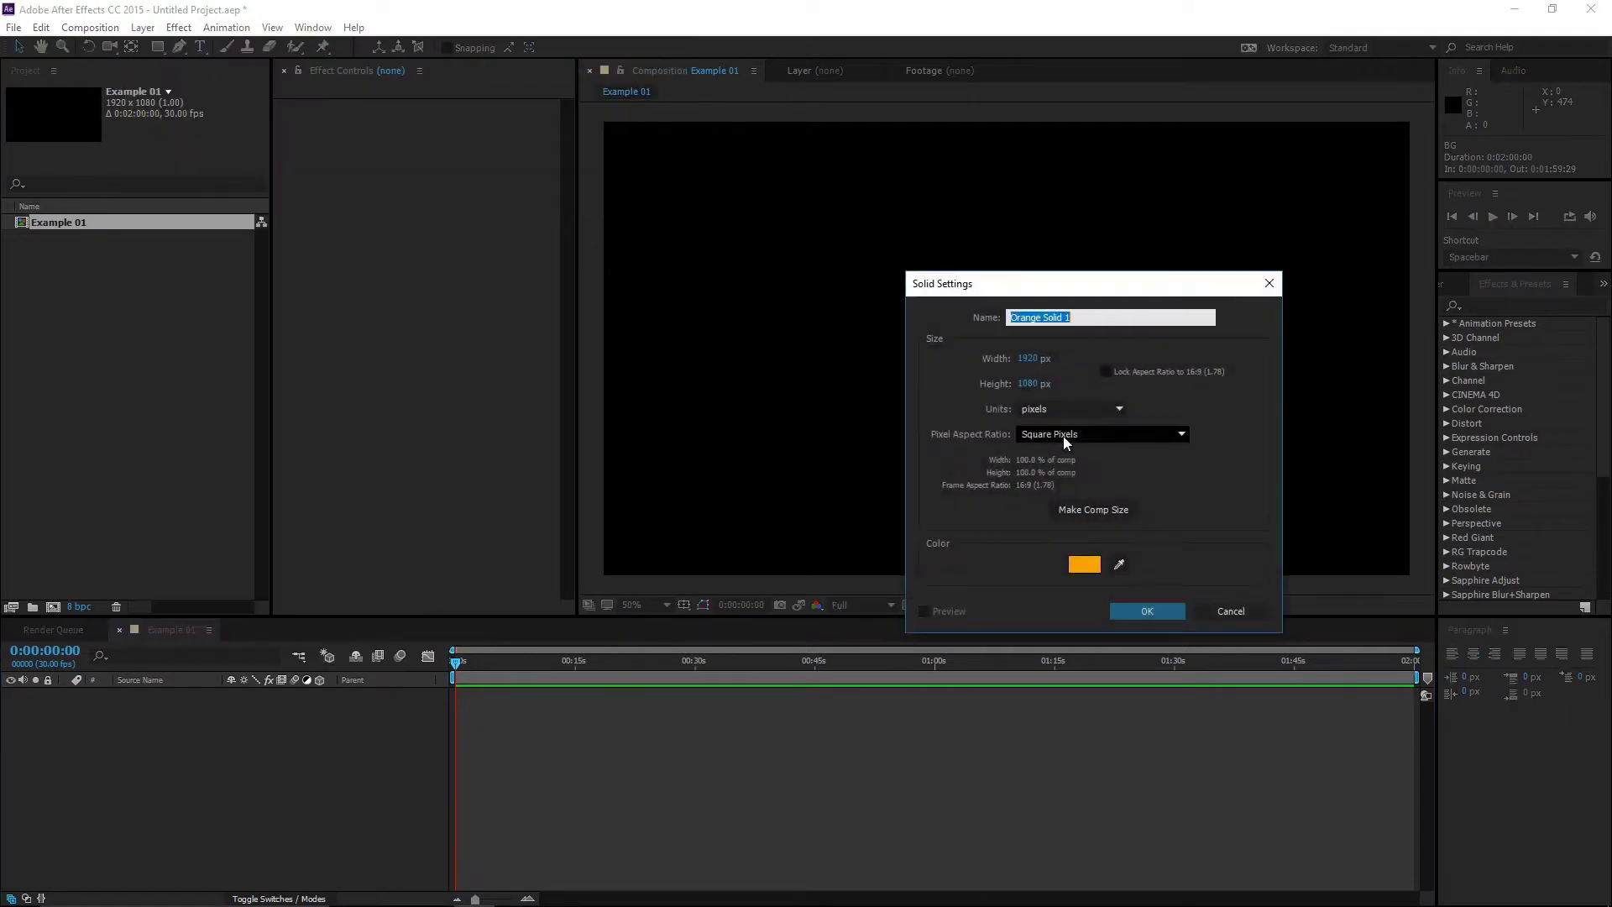
click(1084, 565)
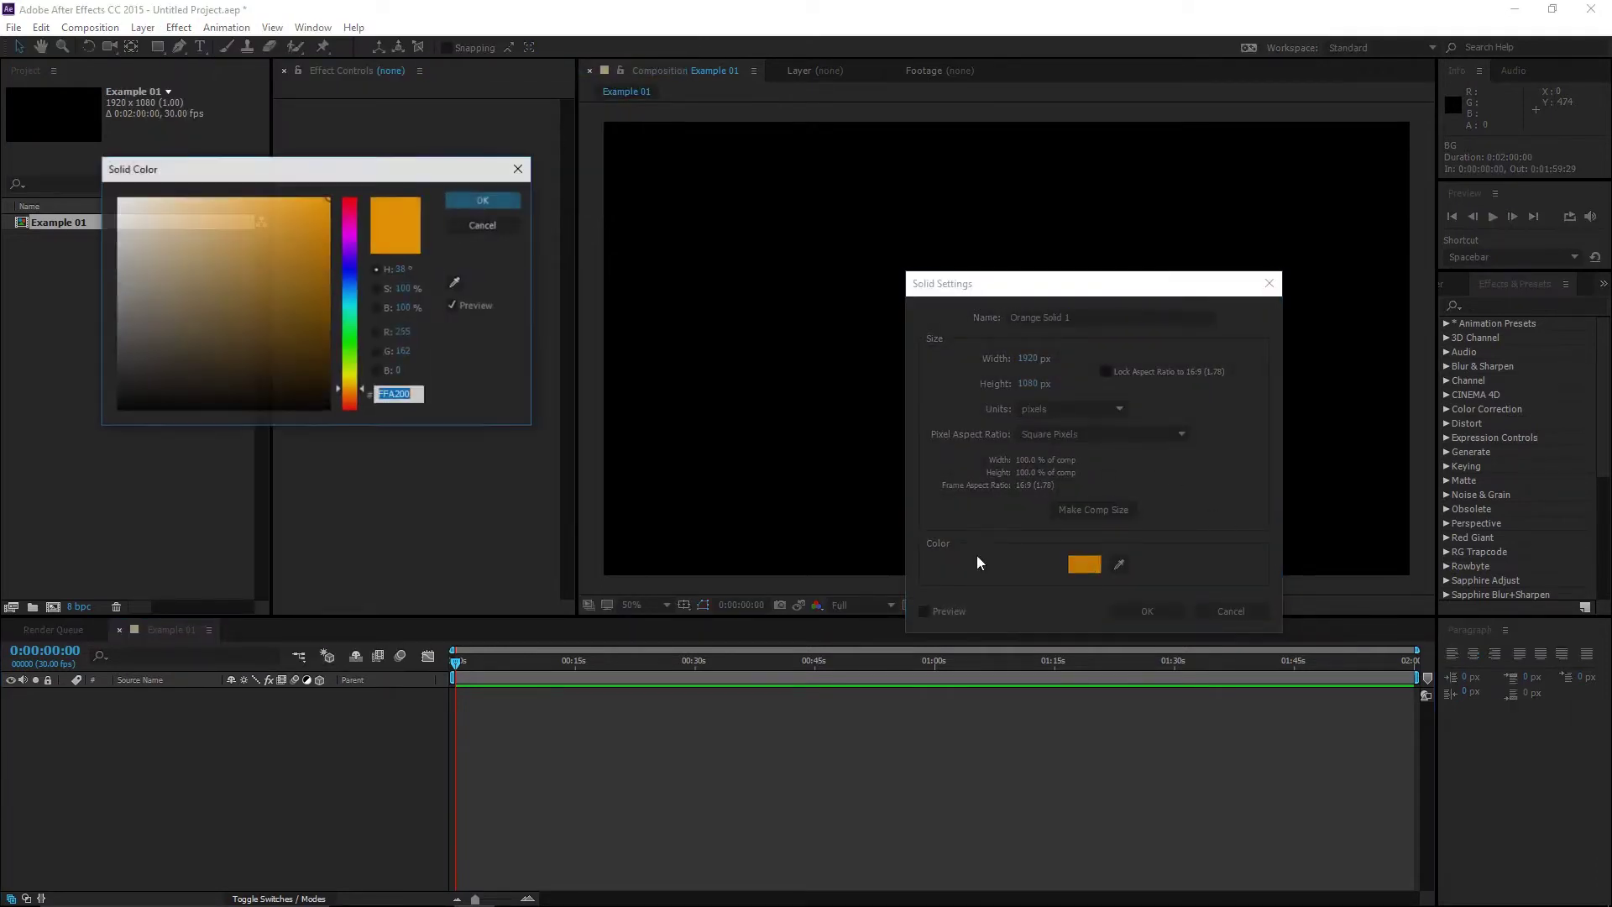
text(000000)
click(483, 199)
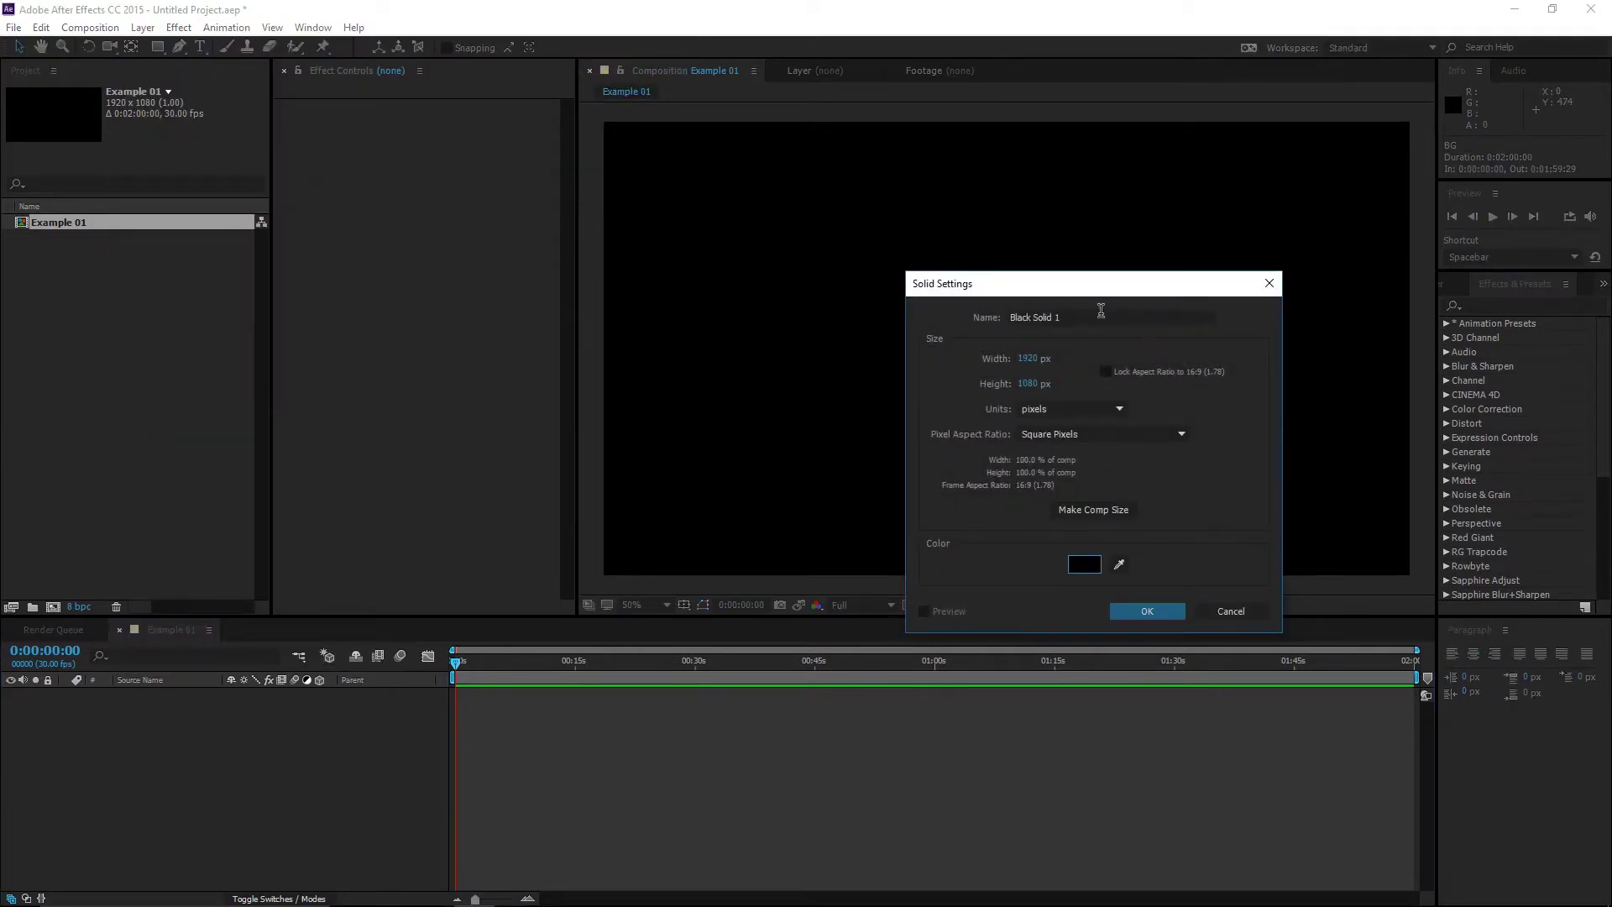
text(BG)
key(Return)
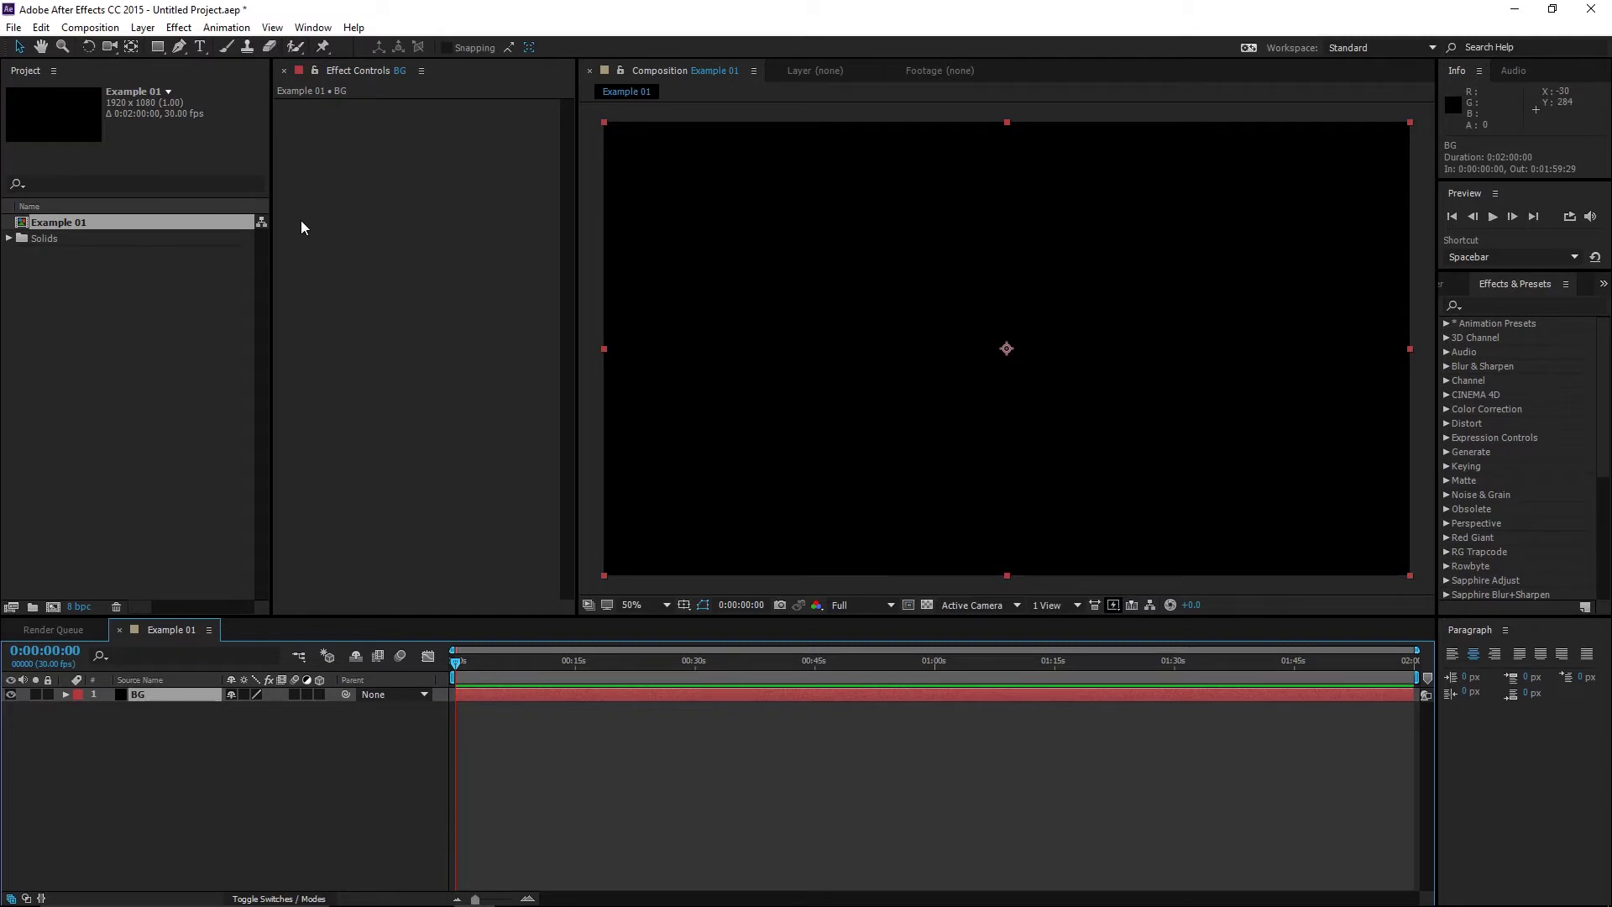
Add a new bright orange (FF9C00) solid layer above BG.
key(ctrl+y)
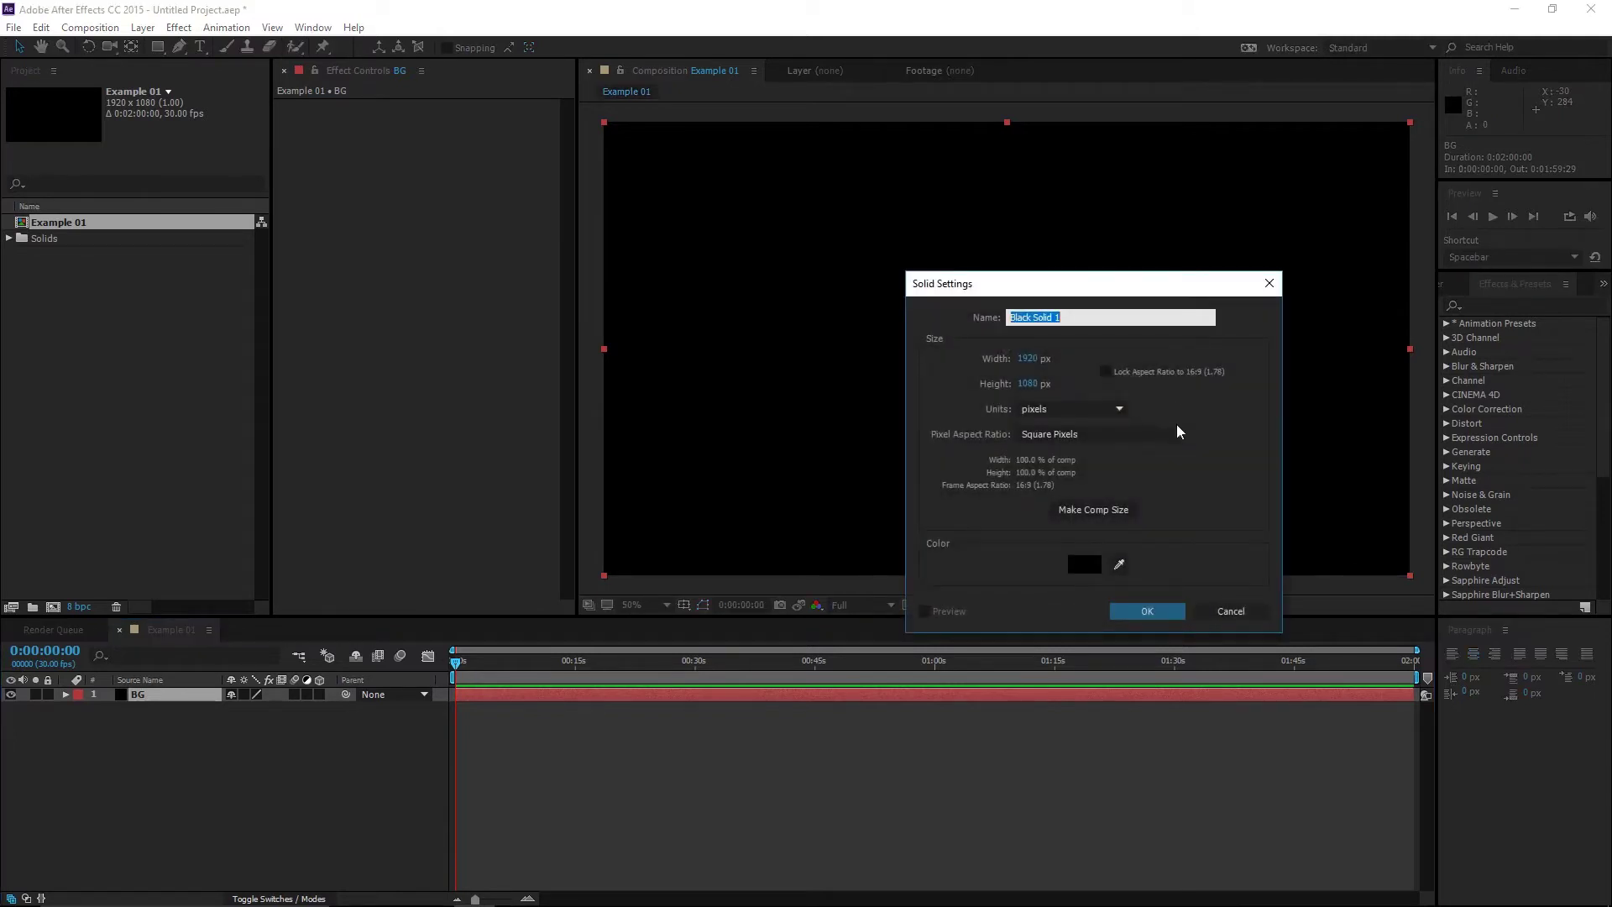
click(1084, 564)
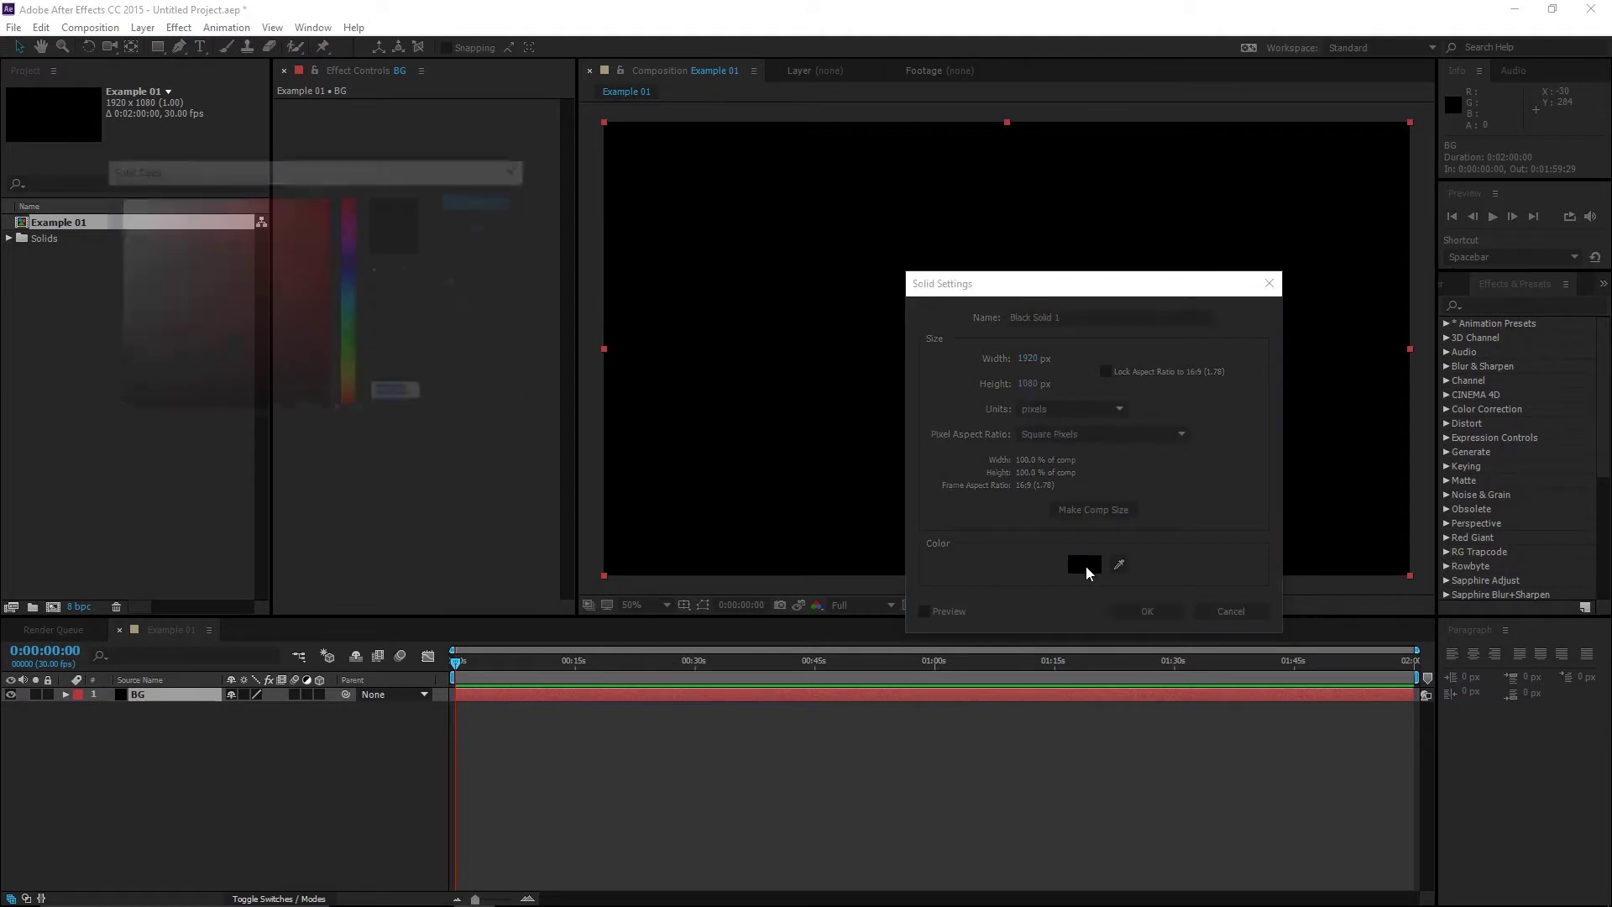
click(344, 391)
click(329, 198)
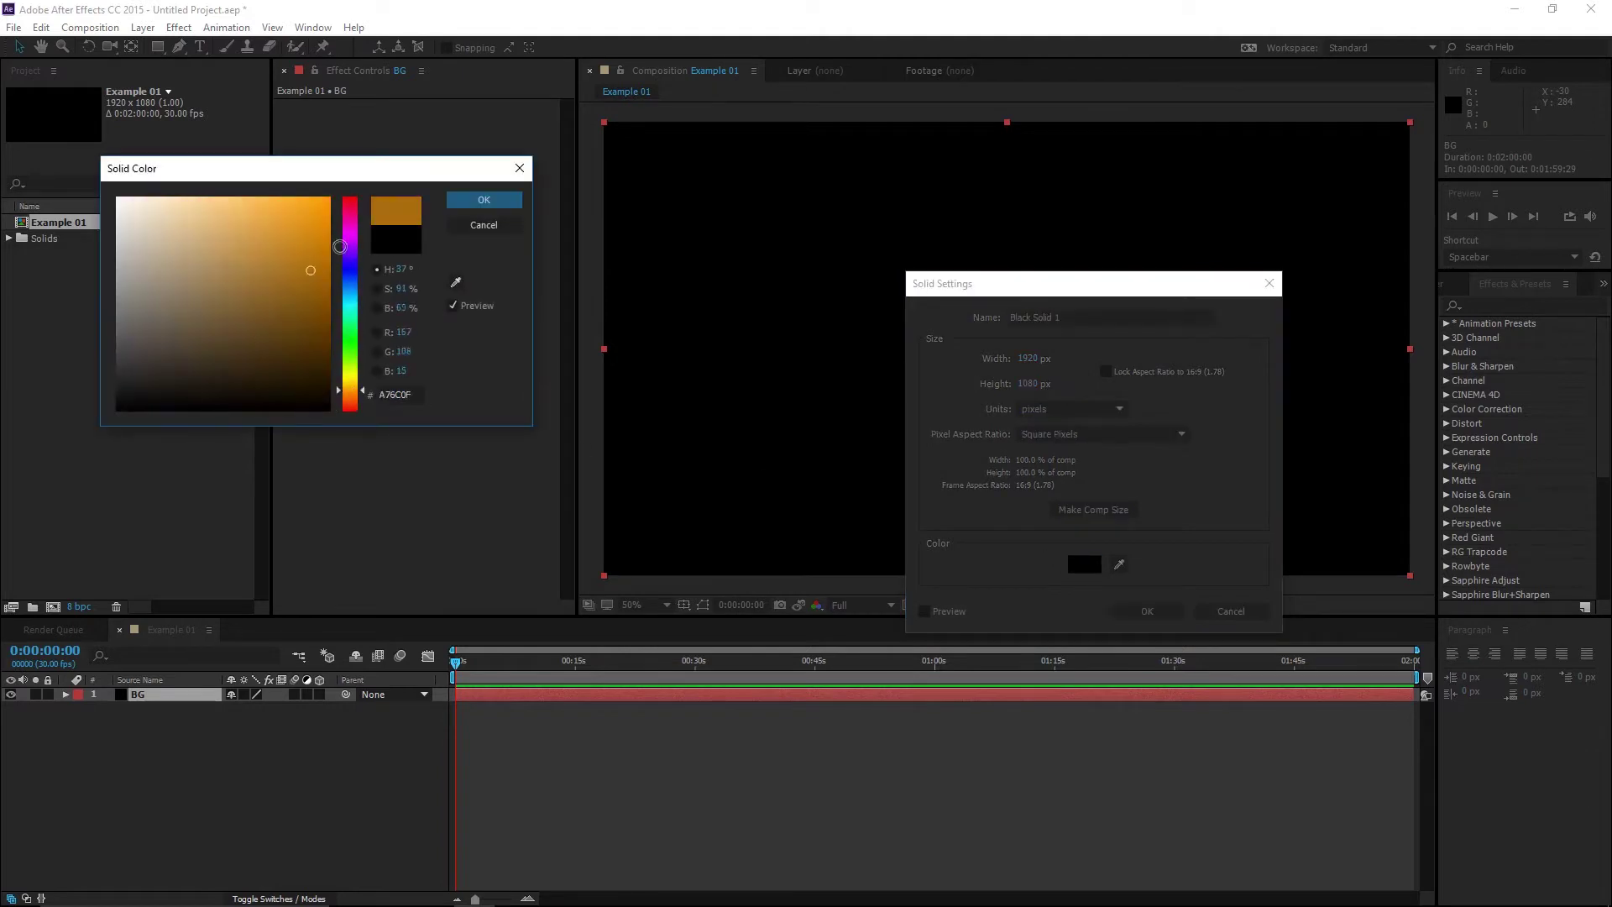
click(485, 201)
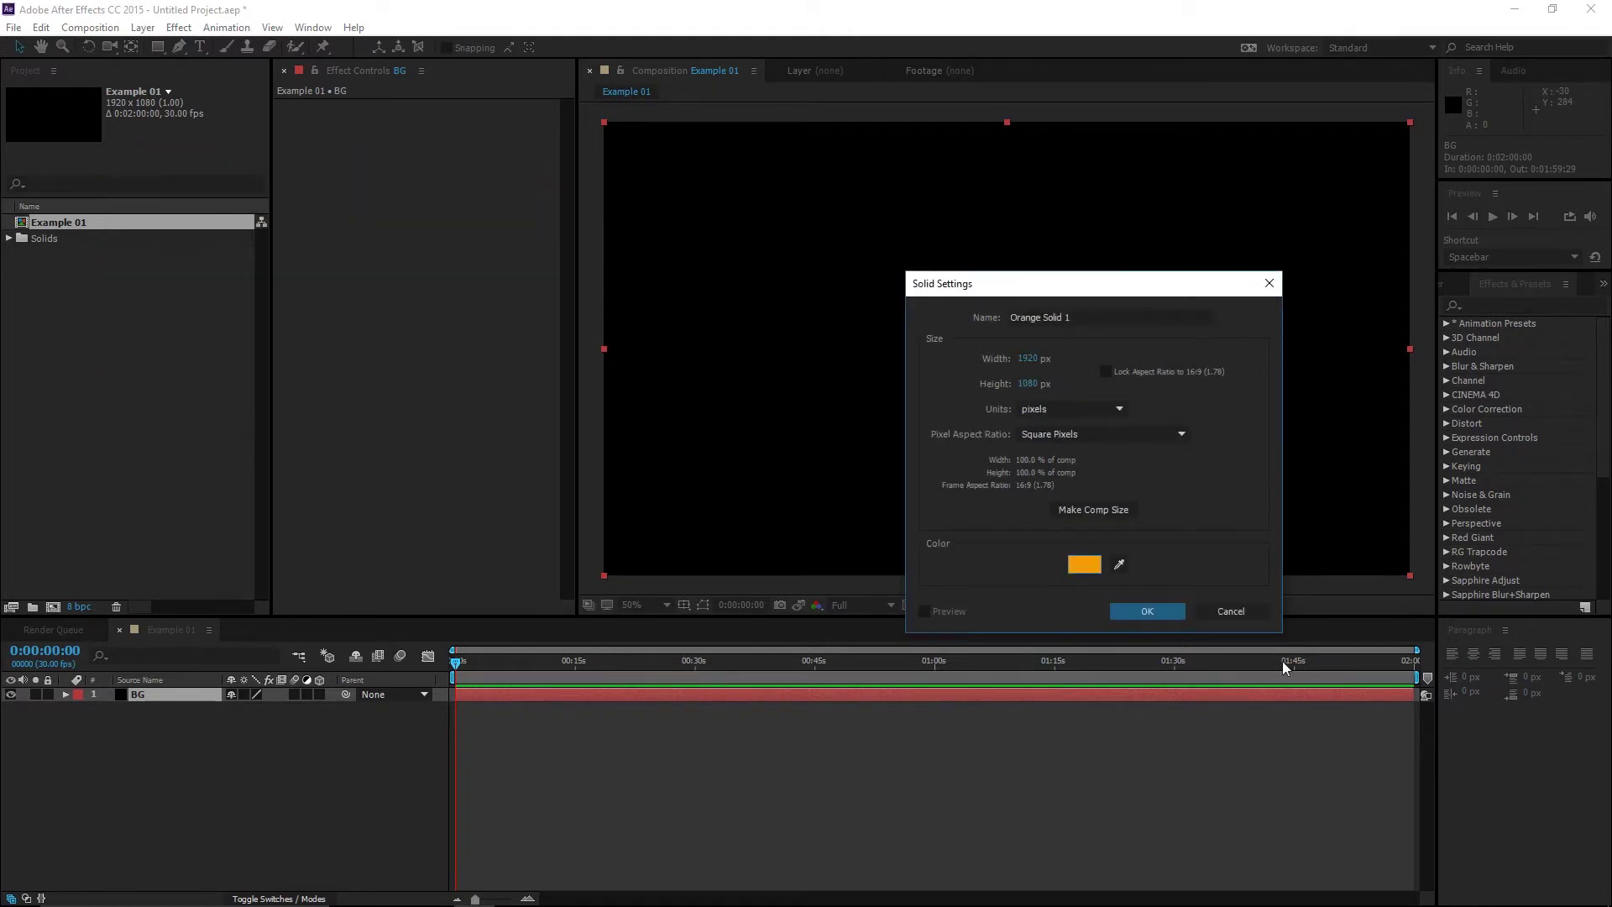
click(1146, 610)
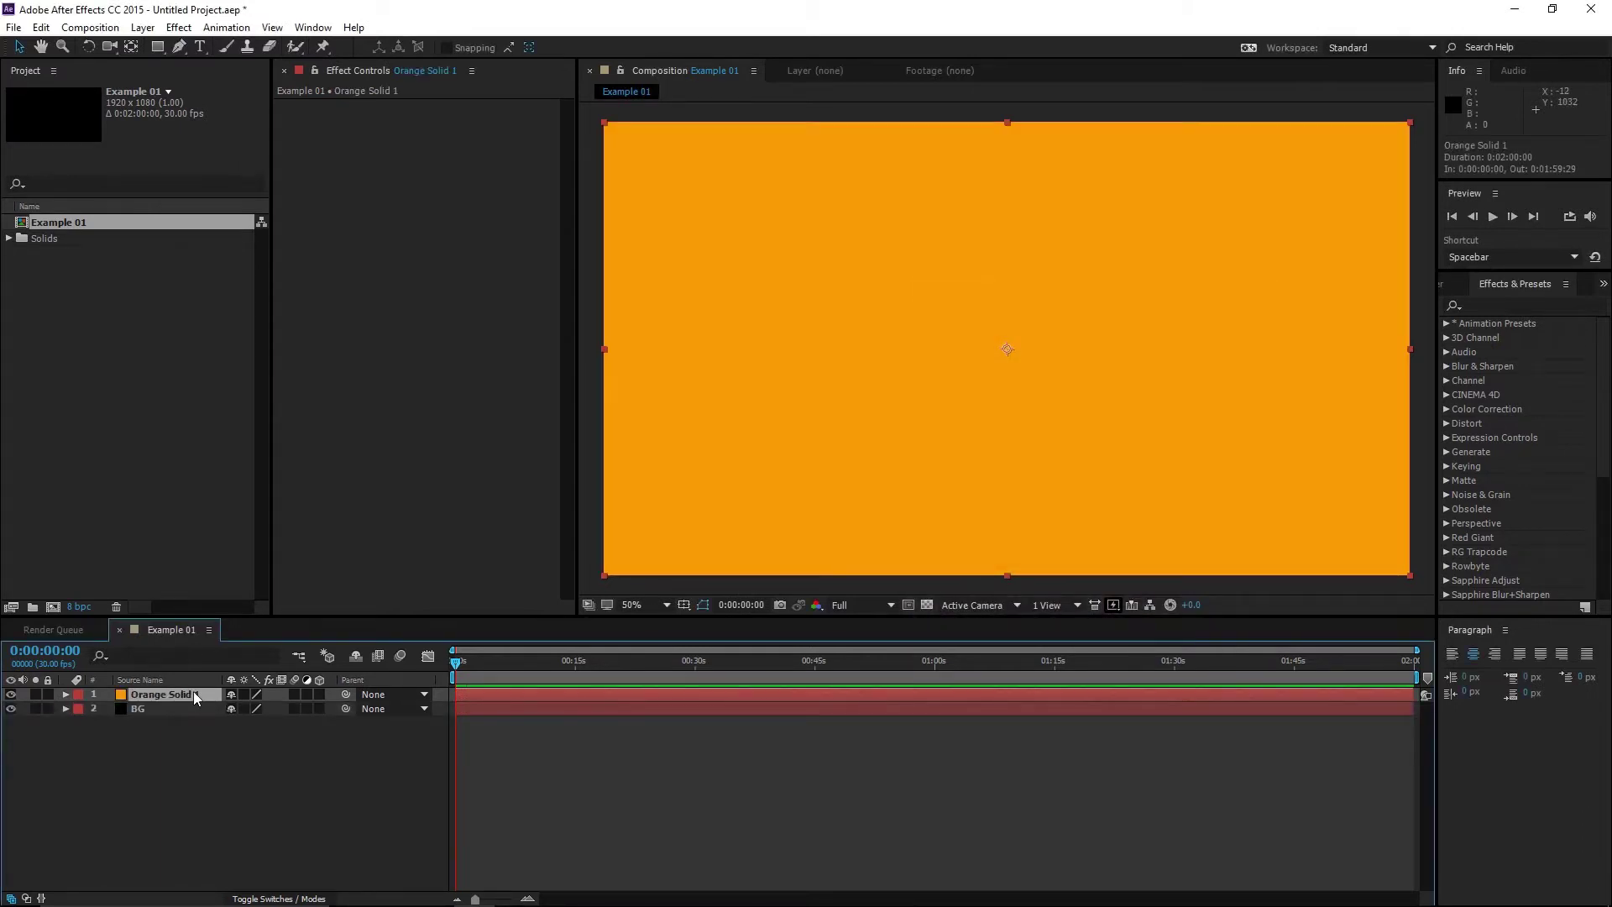
Scale Orange Solid 1 to 50% and deselect it.
key(s)
click(253, 708)
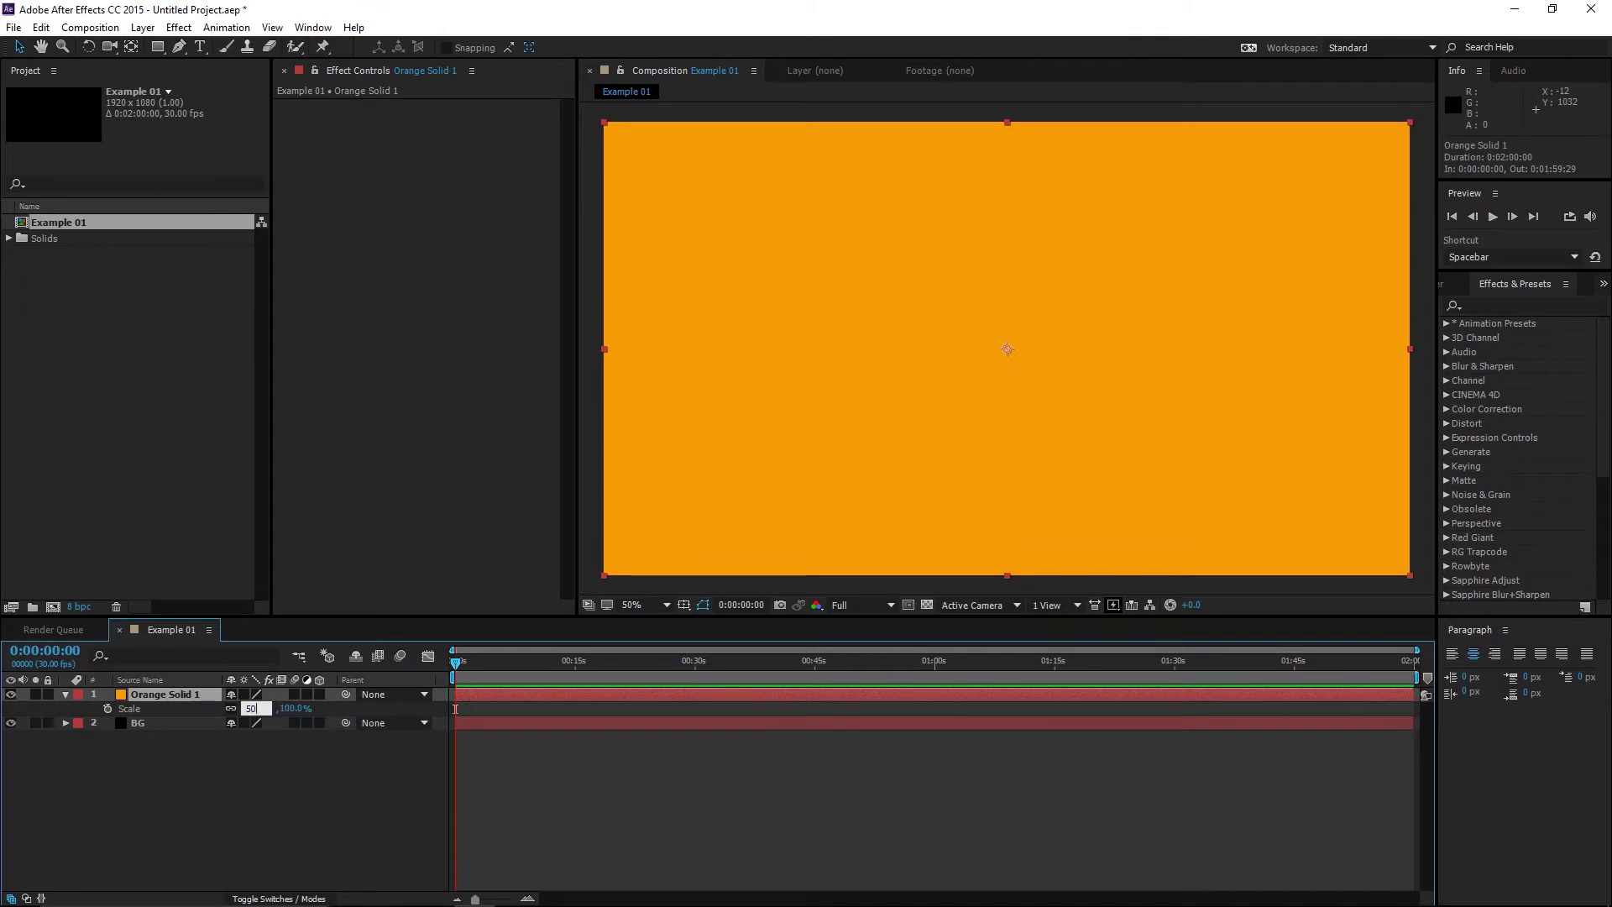
text(50)
key(Return)
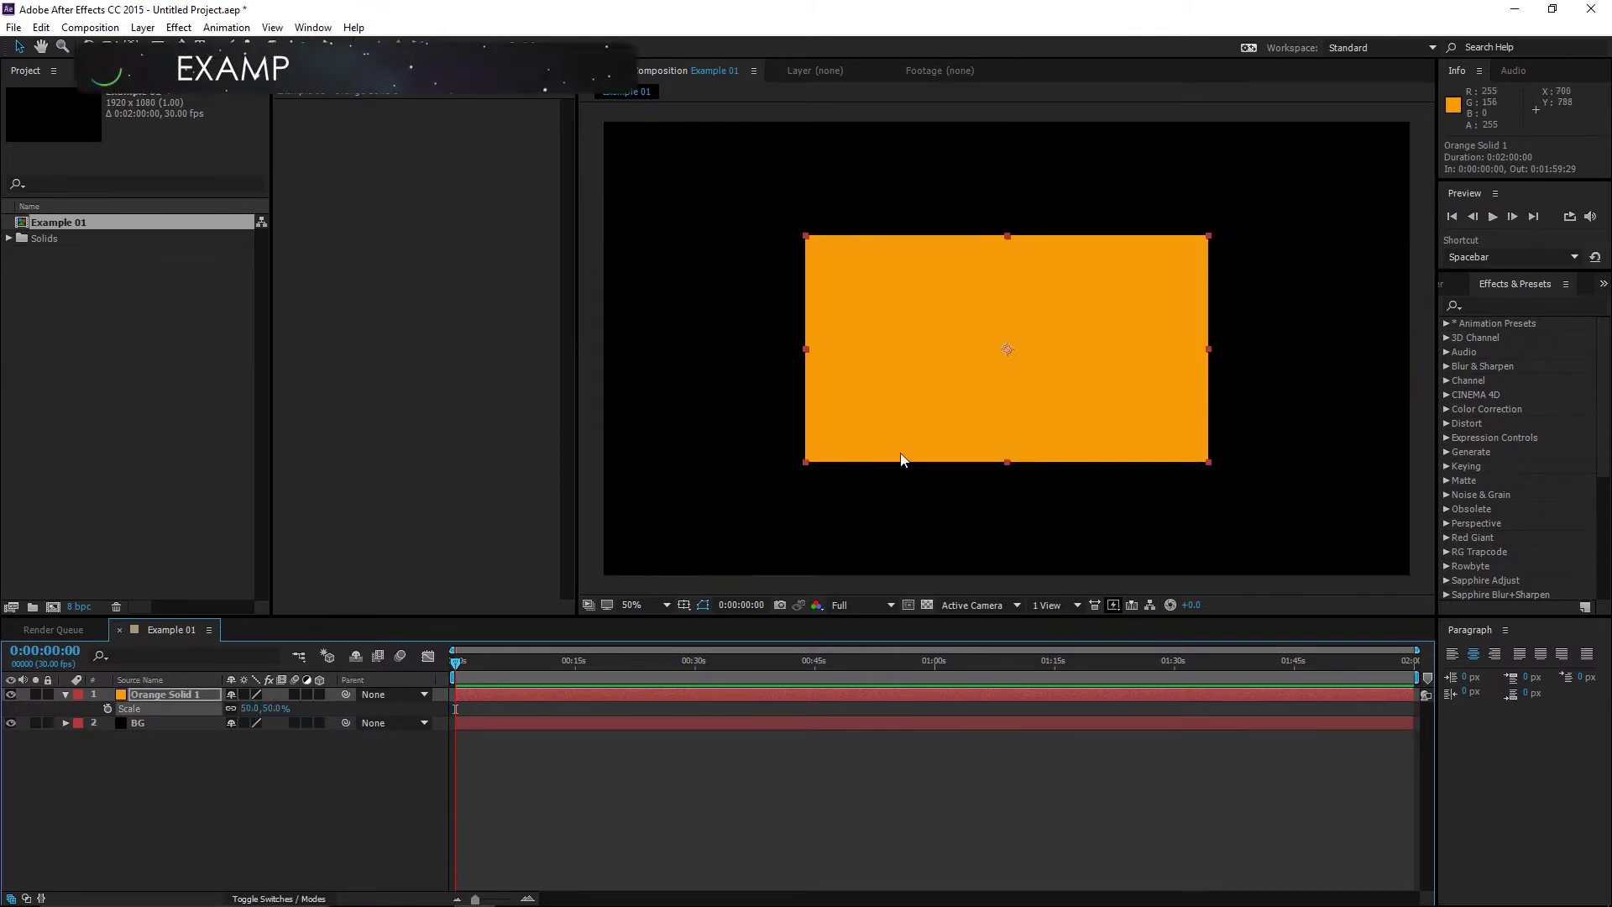
click(1424, 354)
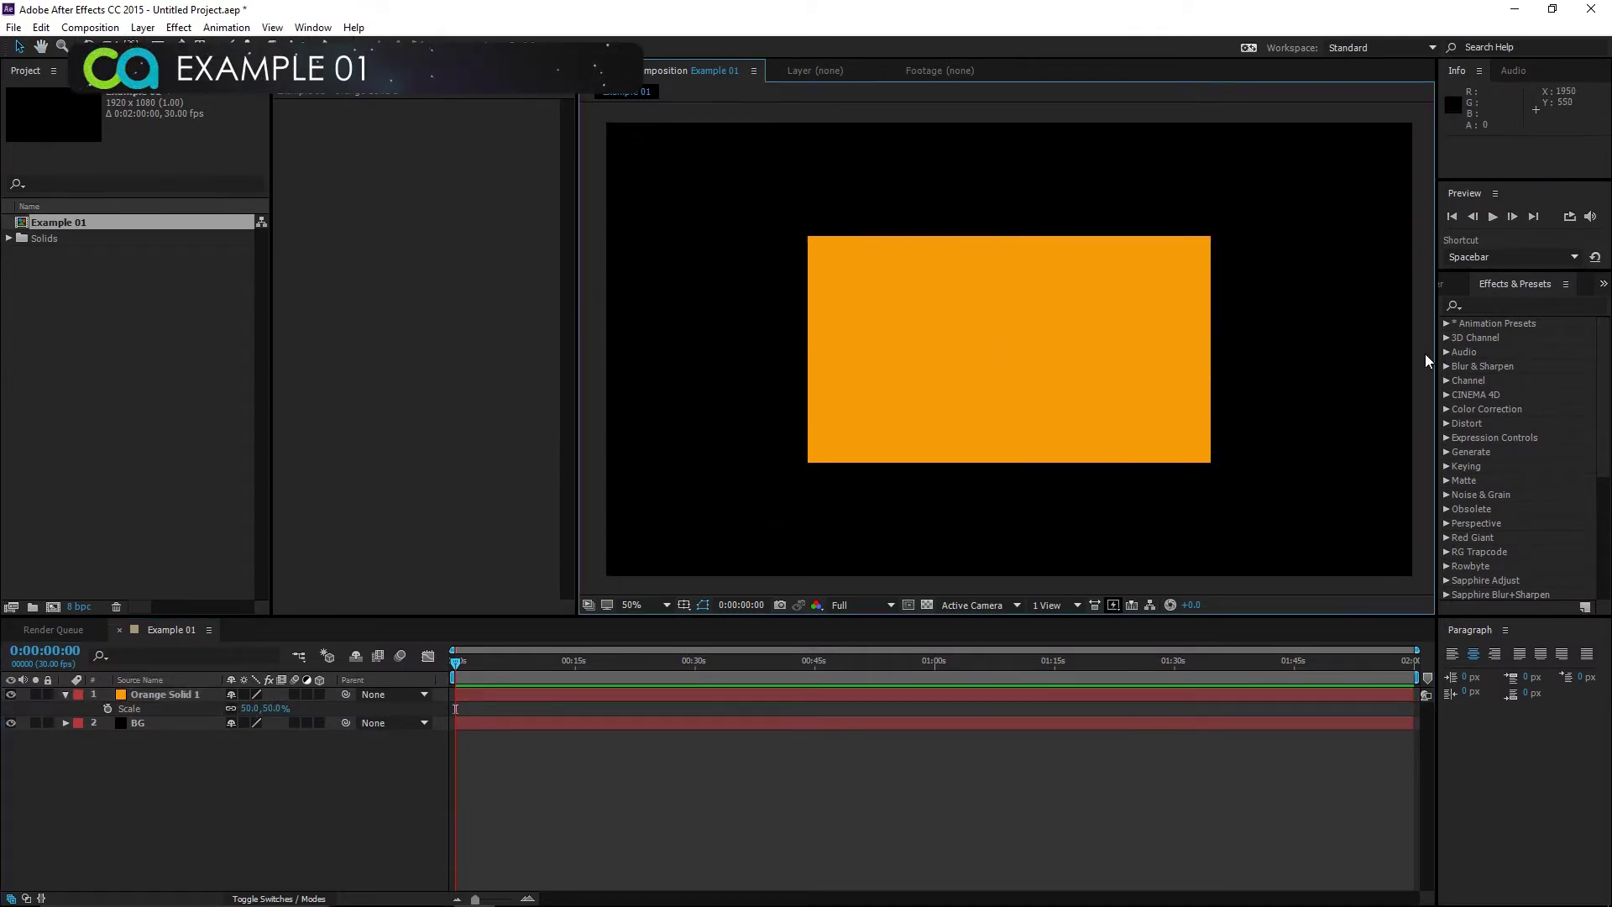
Give Orange Solid 1's Opacity the expression linear(time,1,5,0,100).
click(149, 694)
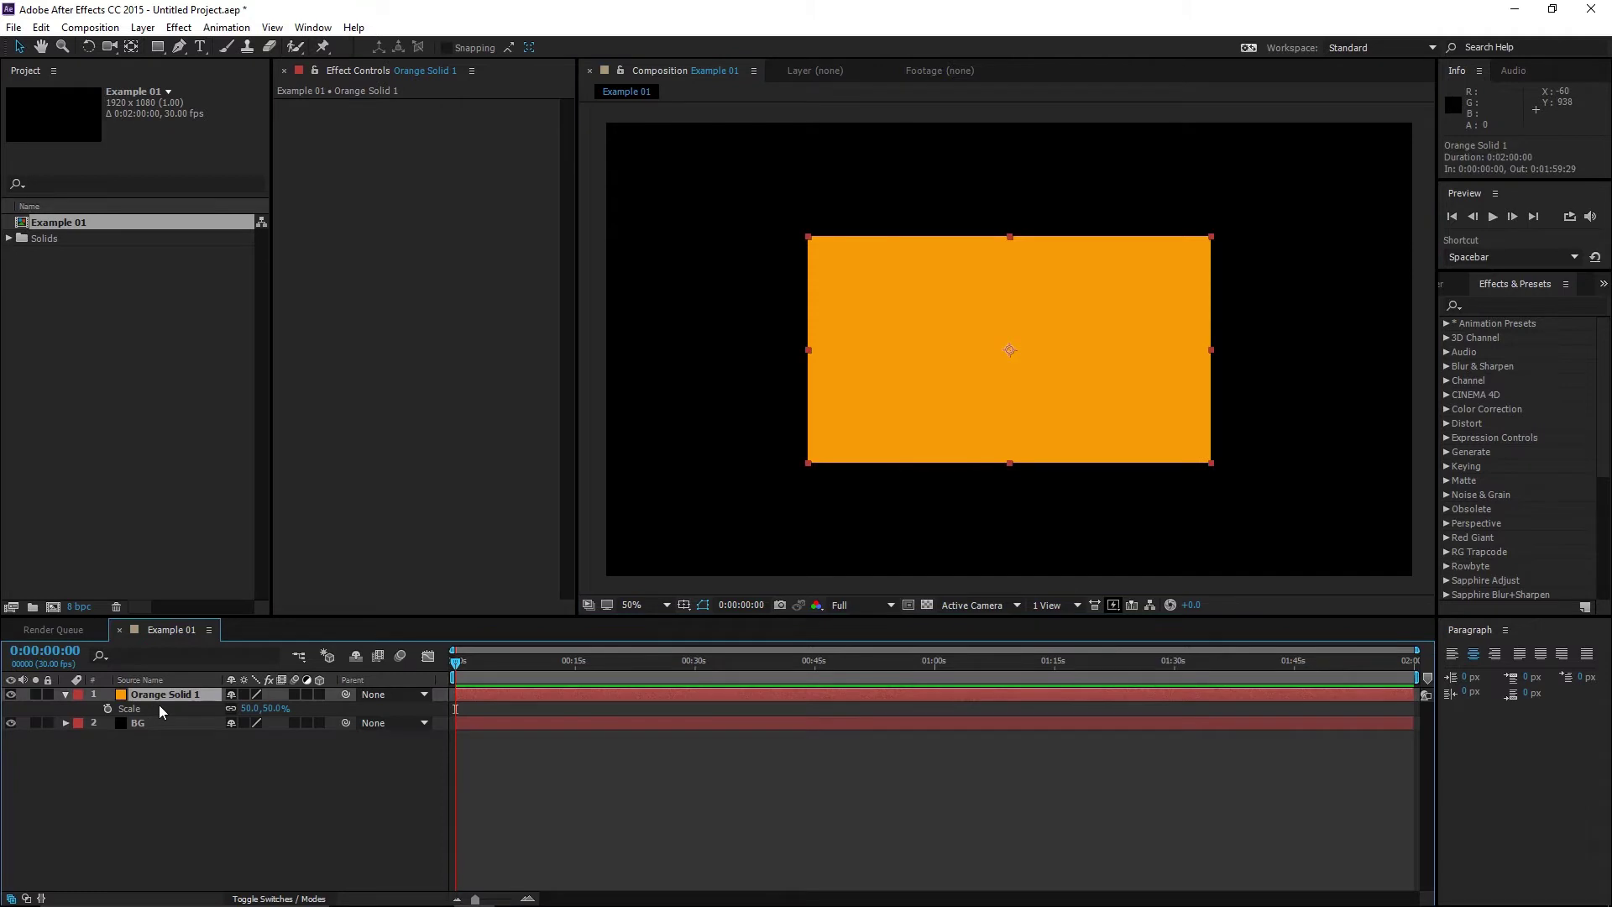
key(t)
alt+click(106, 709)
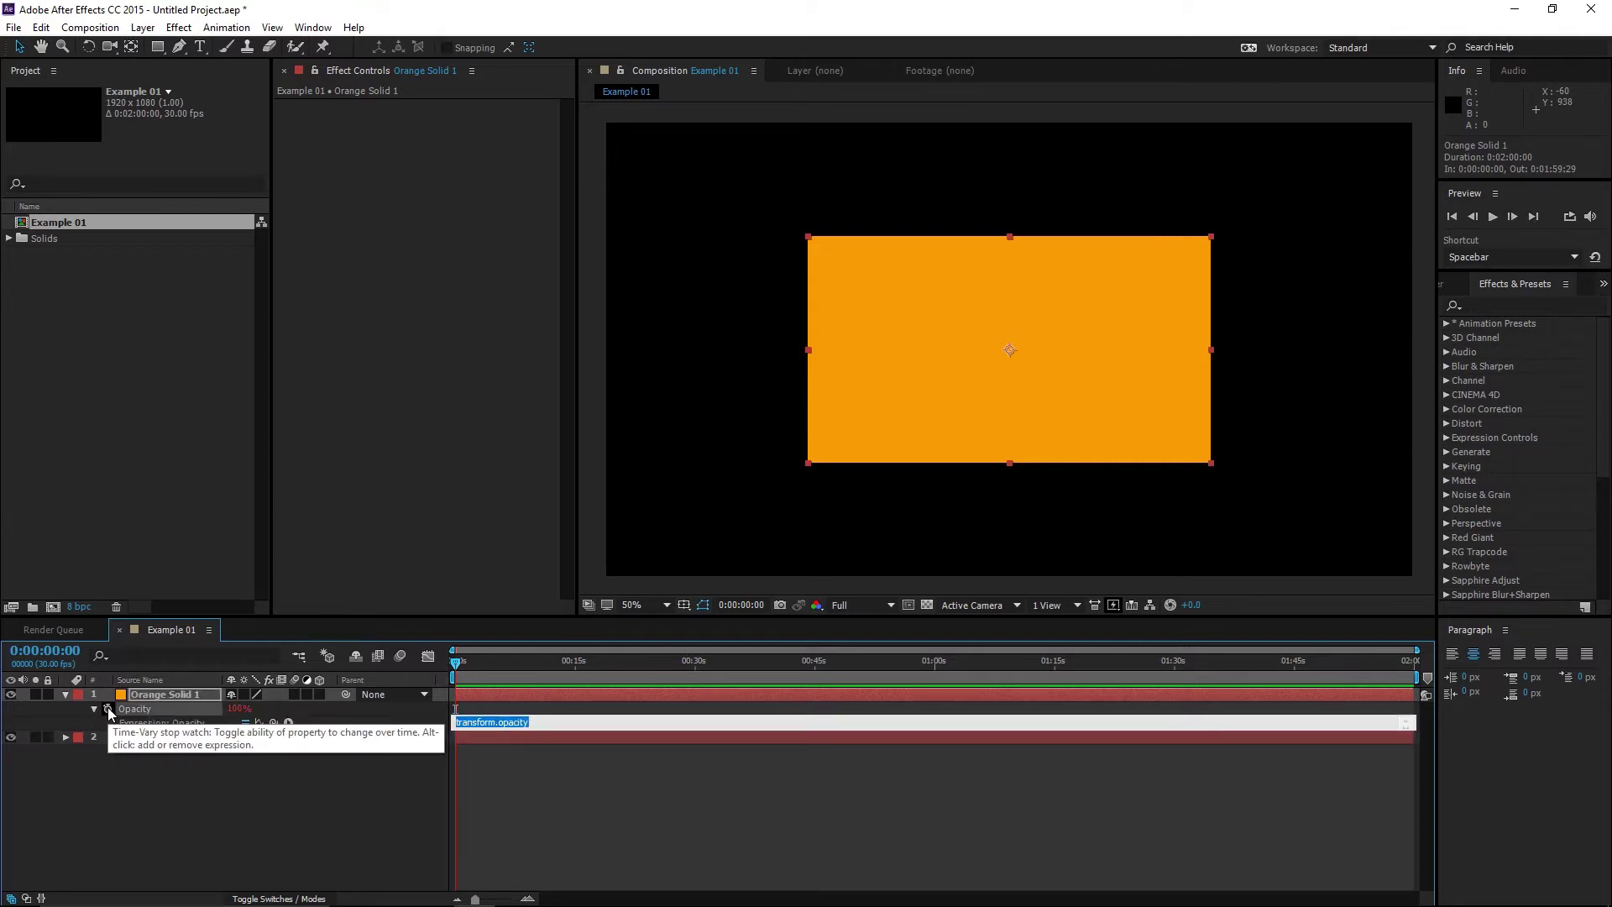
text(linear)
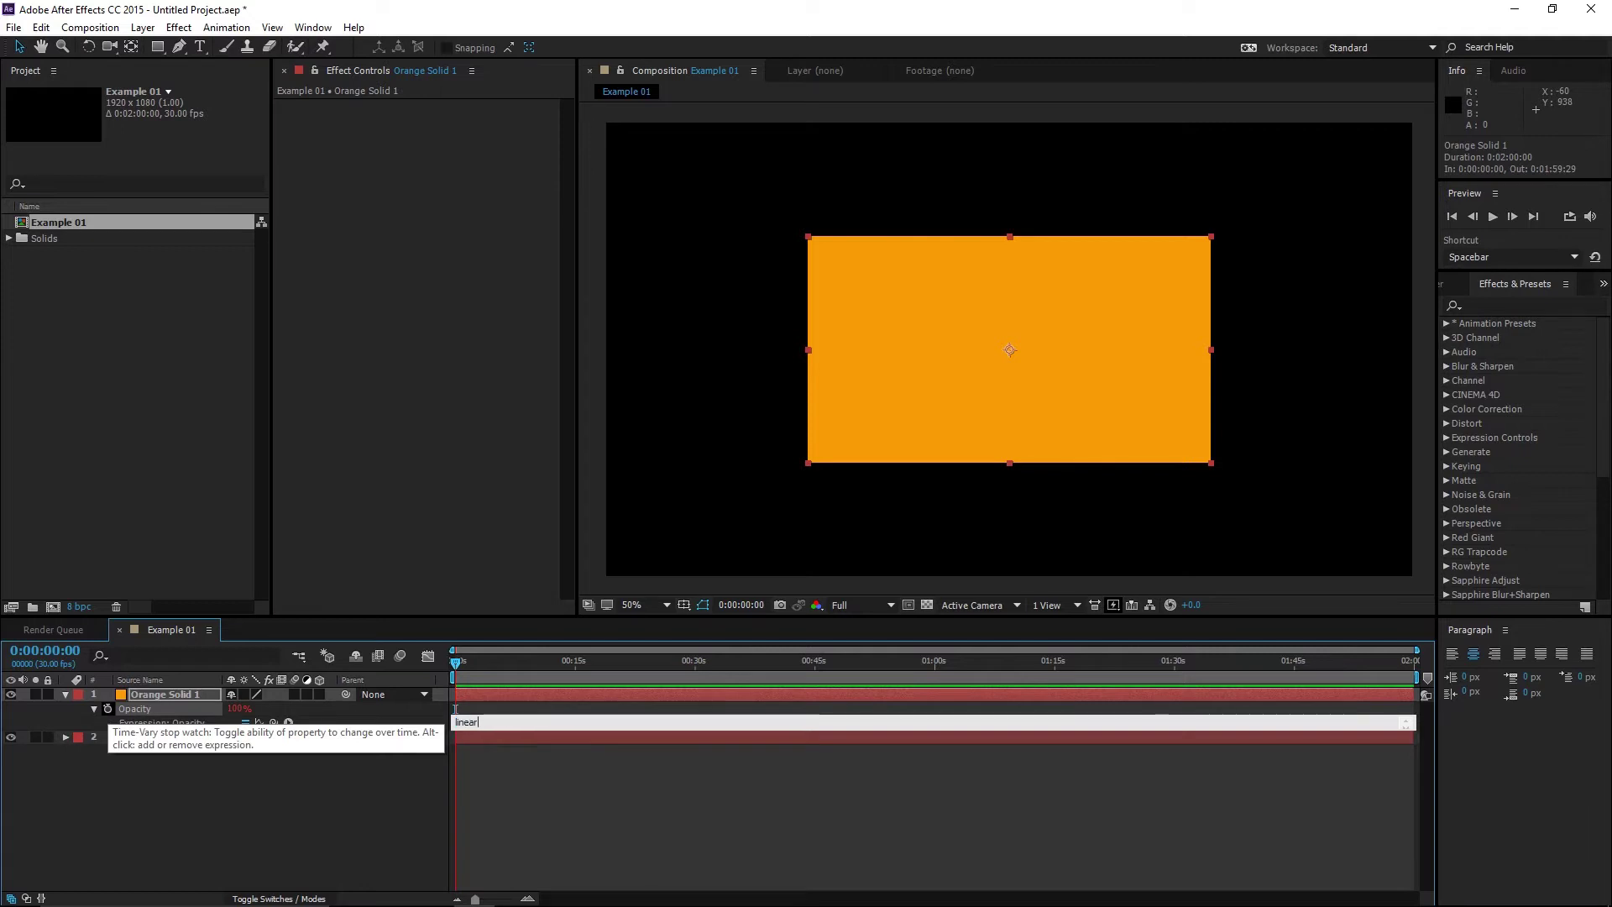
text(()
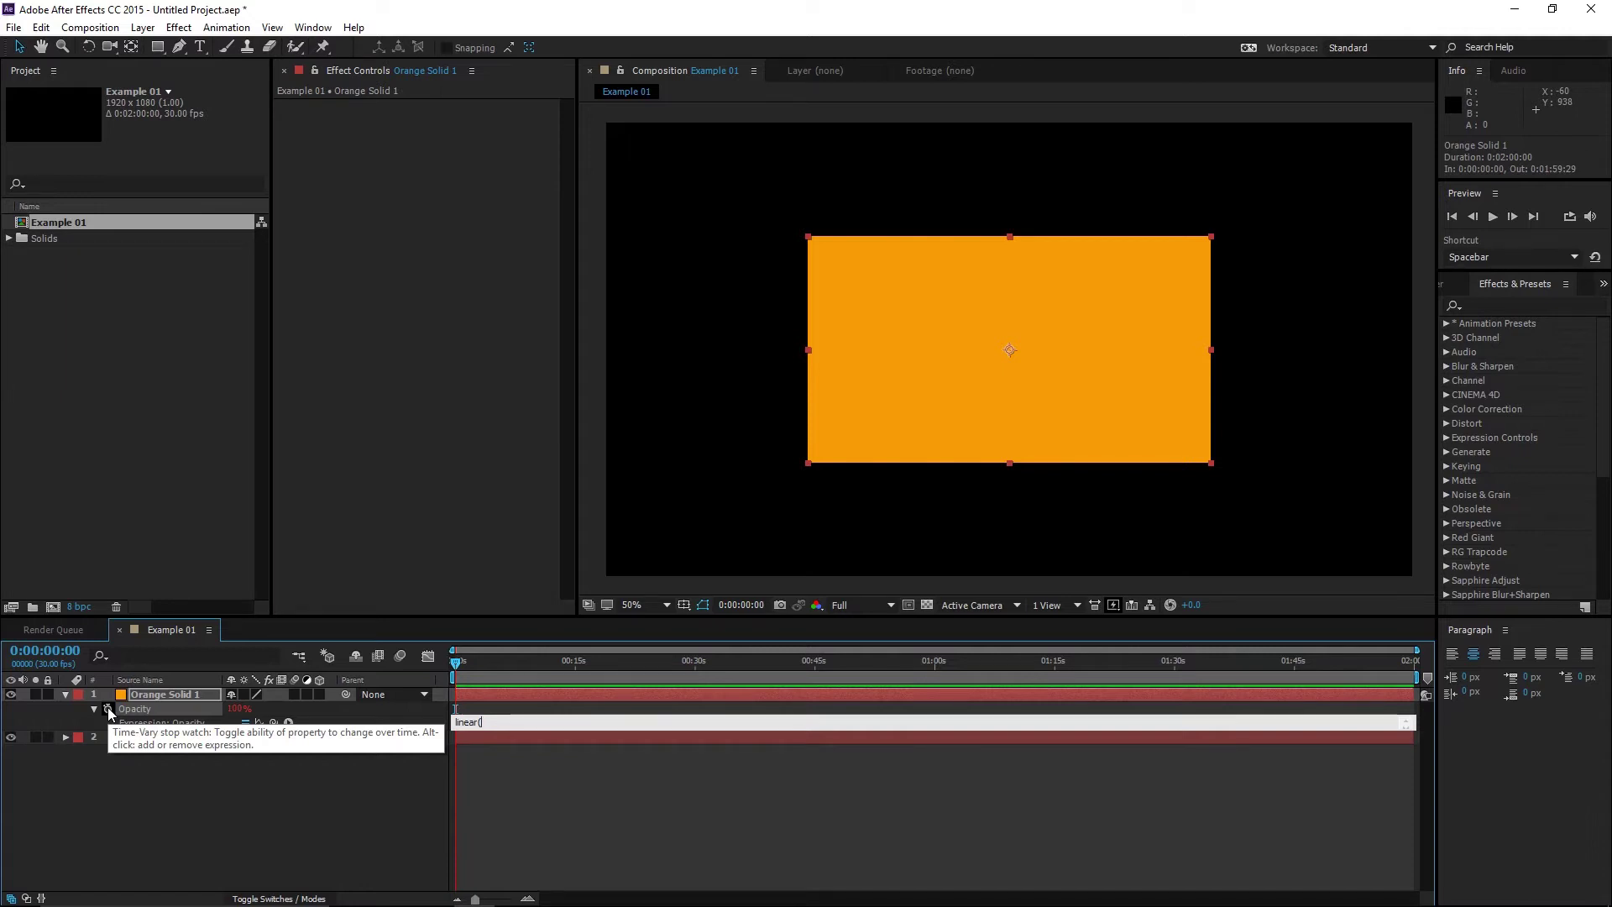
text(time)
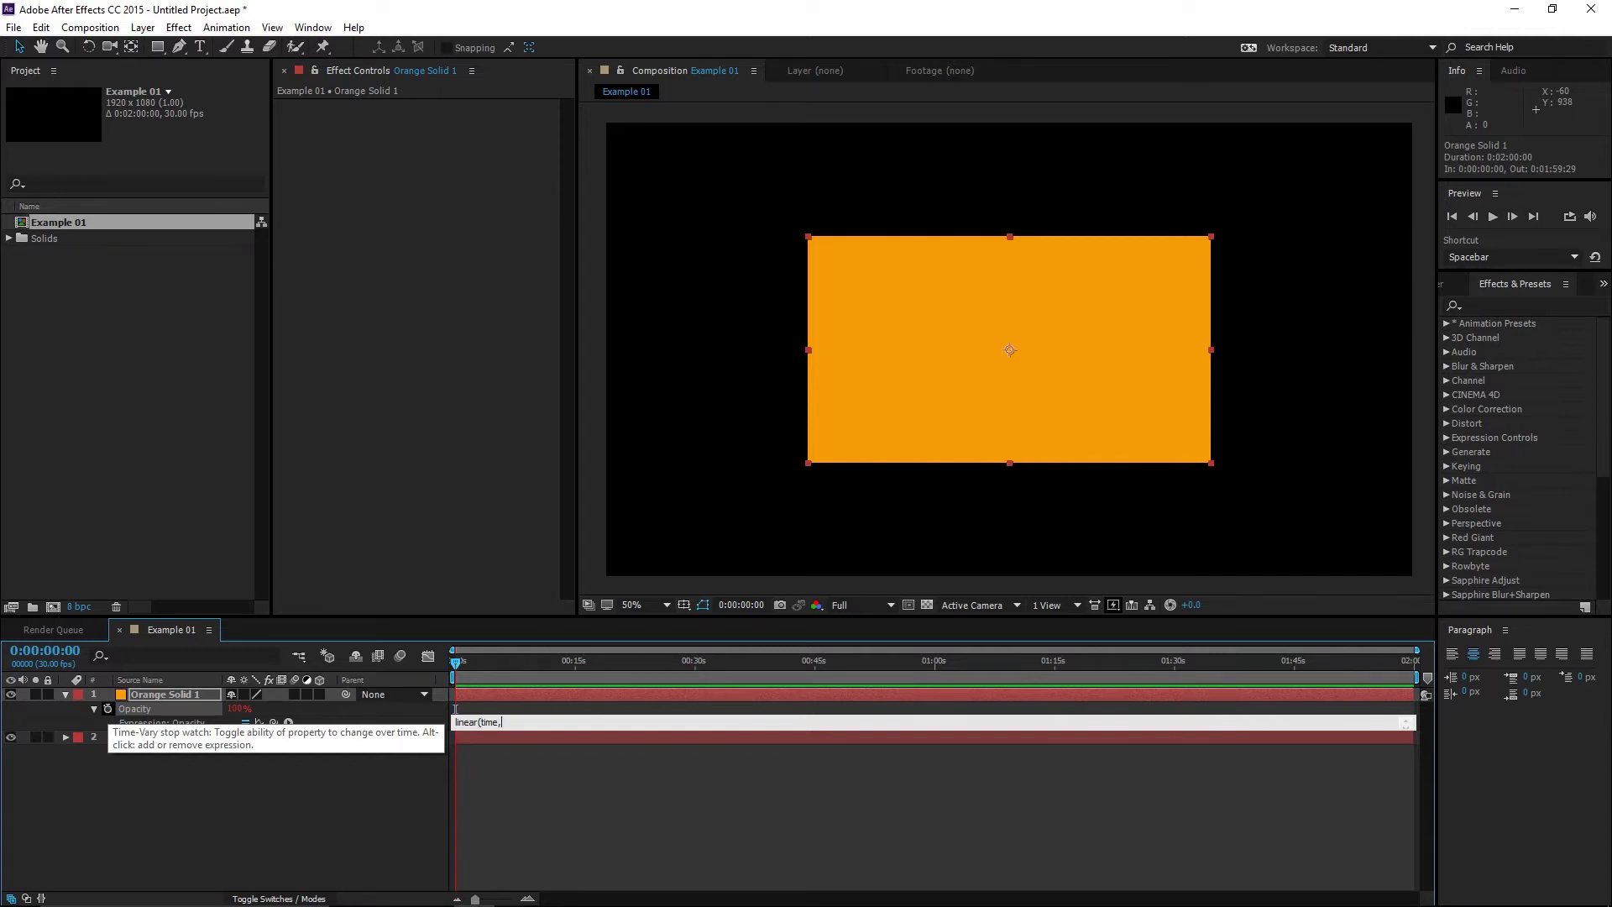
text(,)
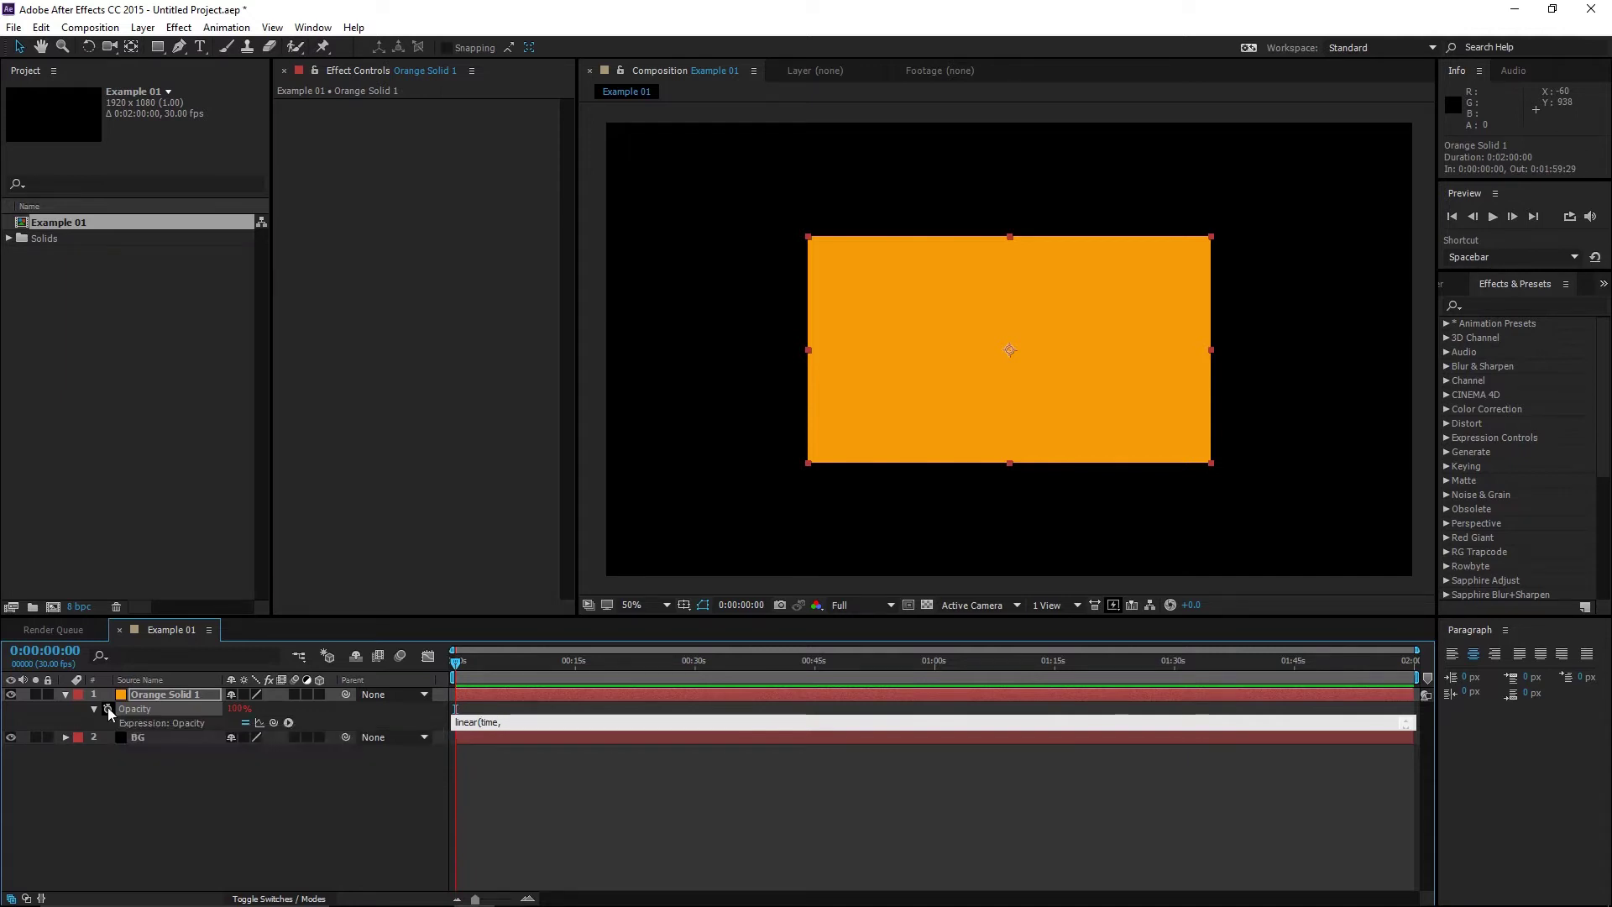
text(1,5,0)
text(,100);)
click(107, 709)
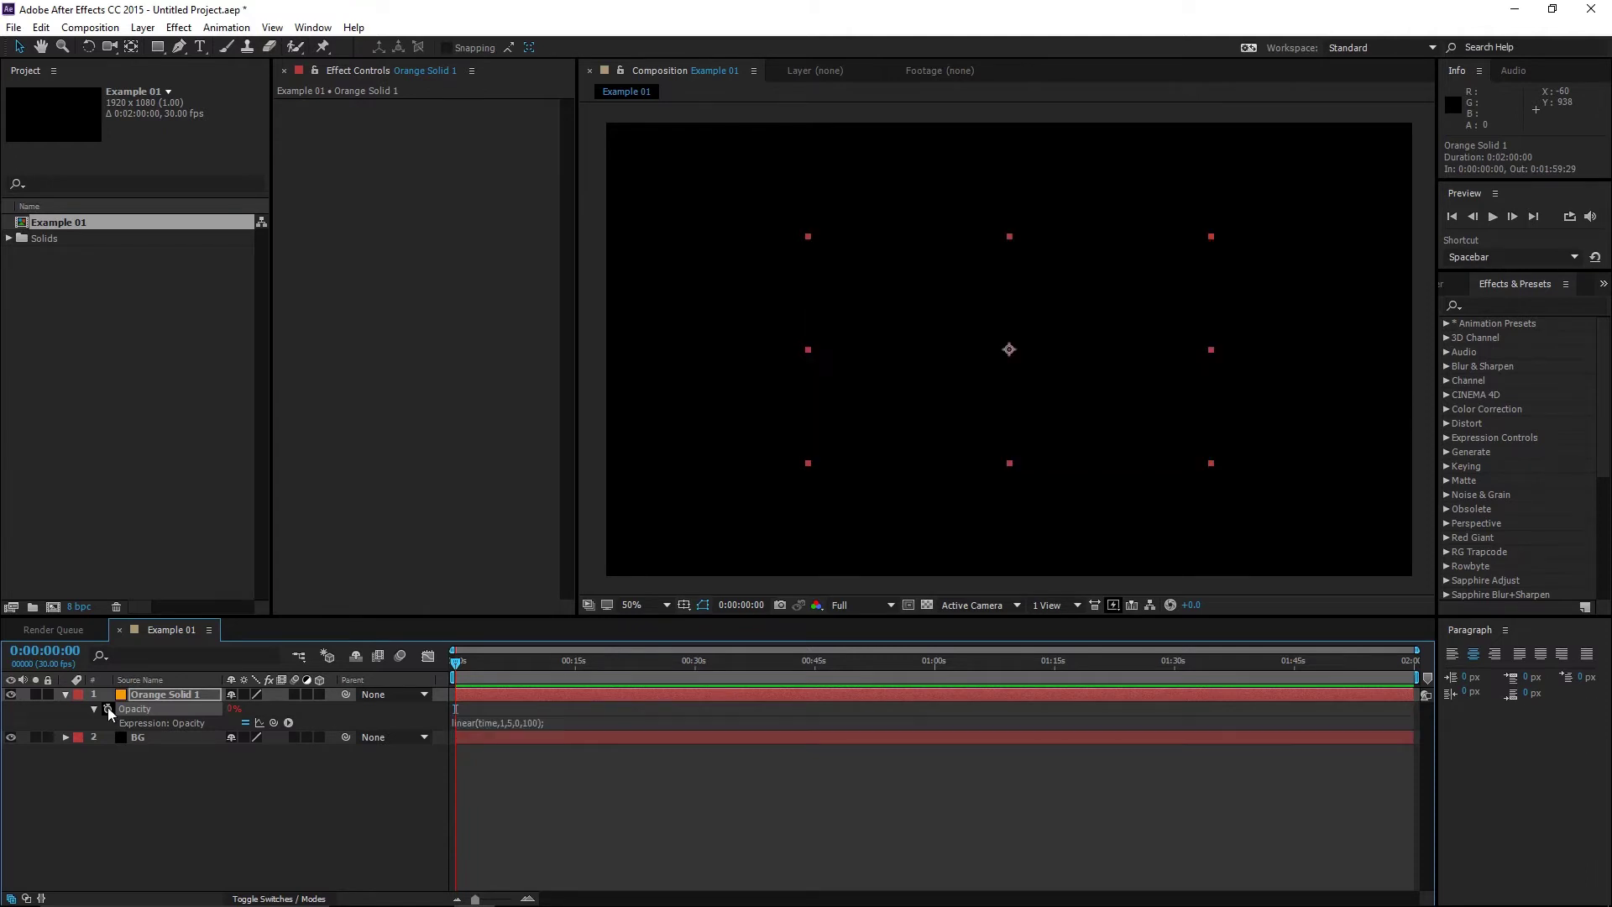
click(569, 721)
click(505, 586)
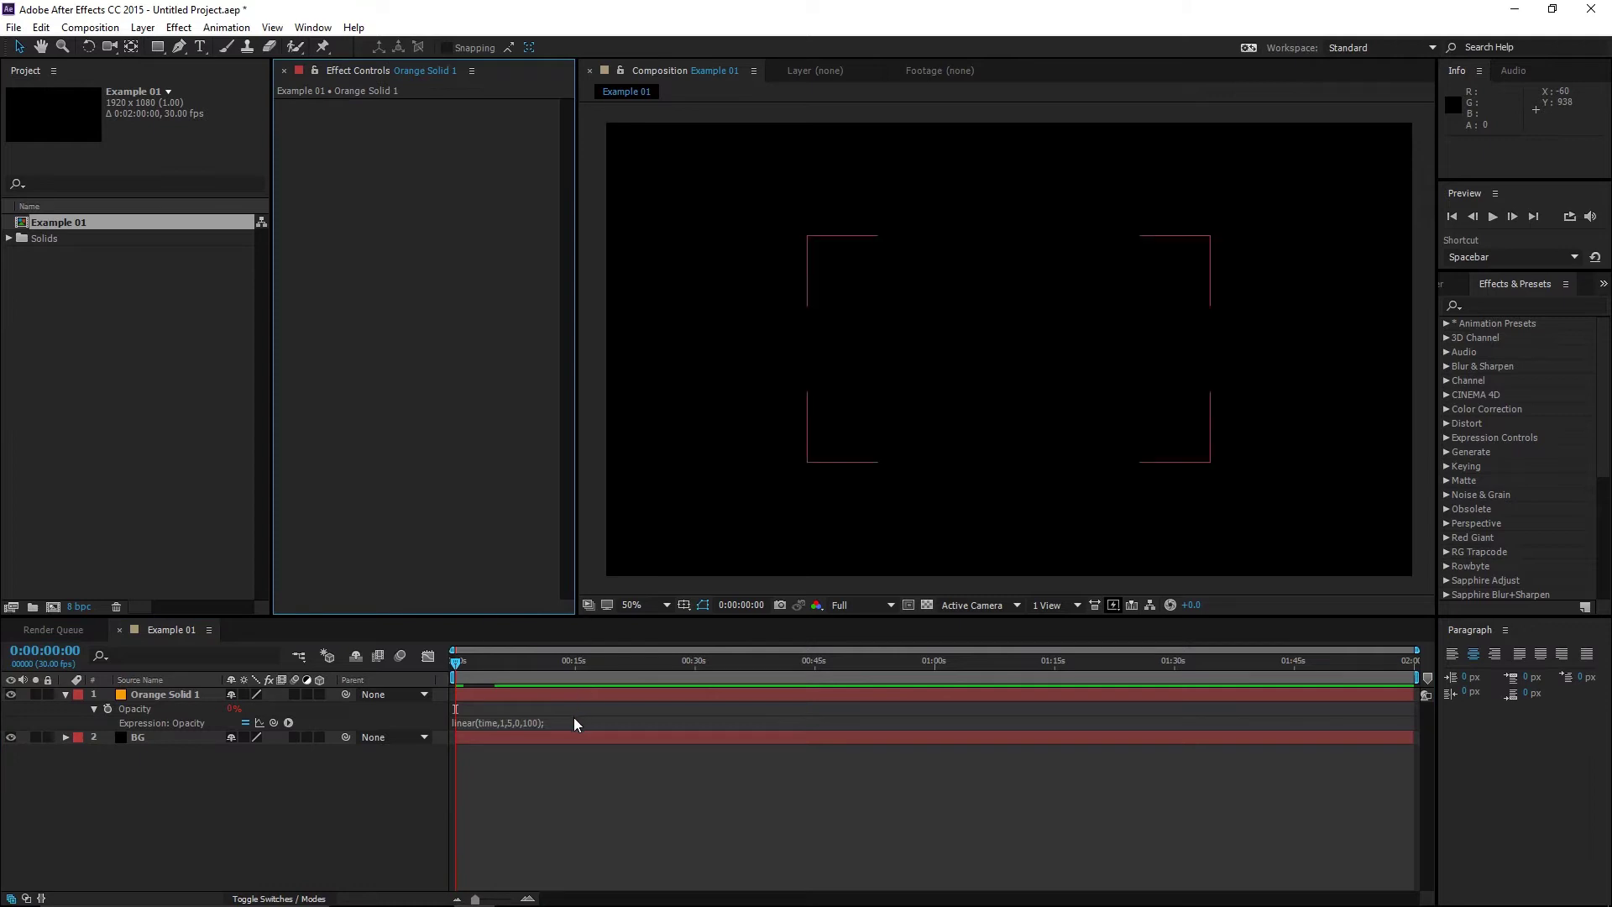
drag(475, 899, 502, 898)
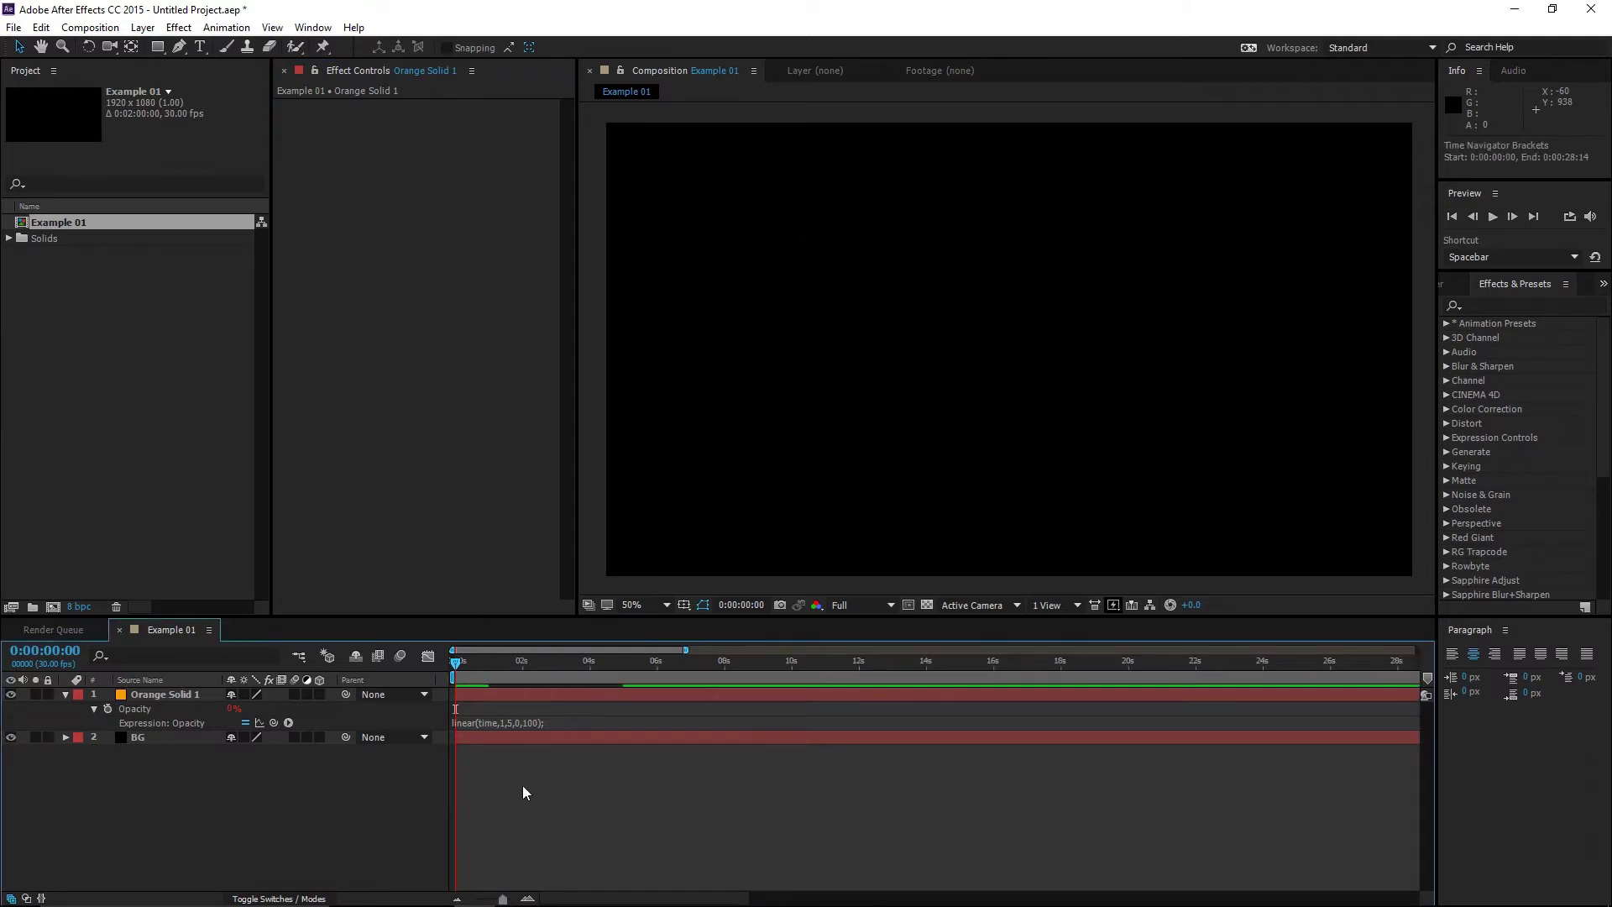
End the work area at 6 seconds and preview the fade-in.
click(660, 665)
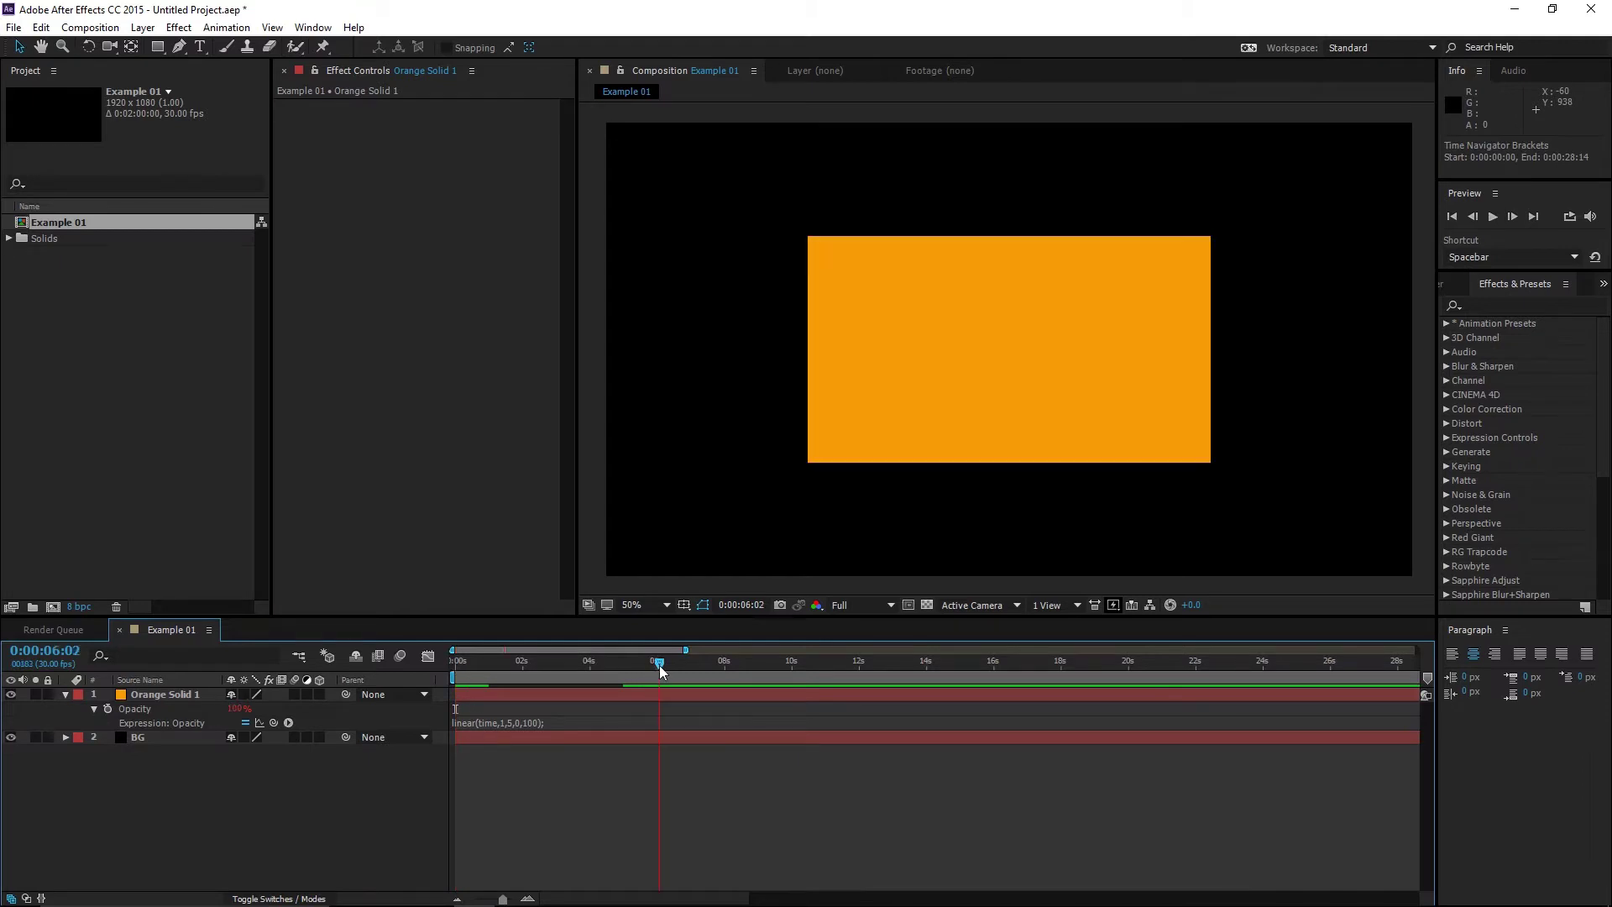
drag(658, 665, 656, 665)
key(n)
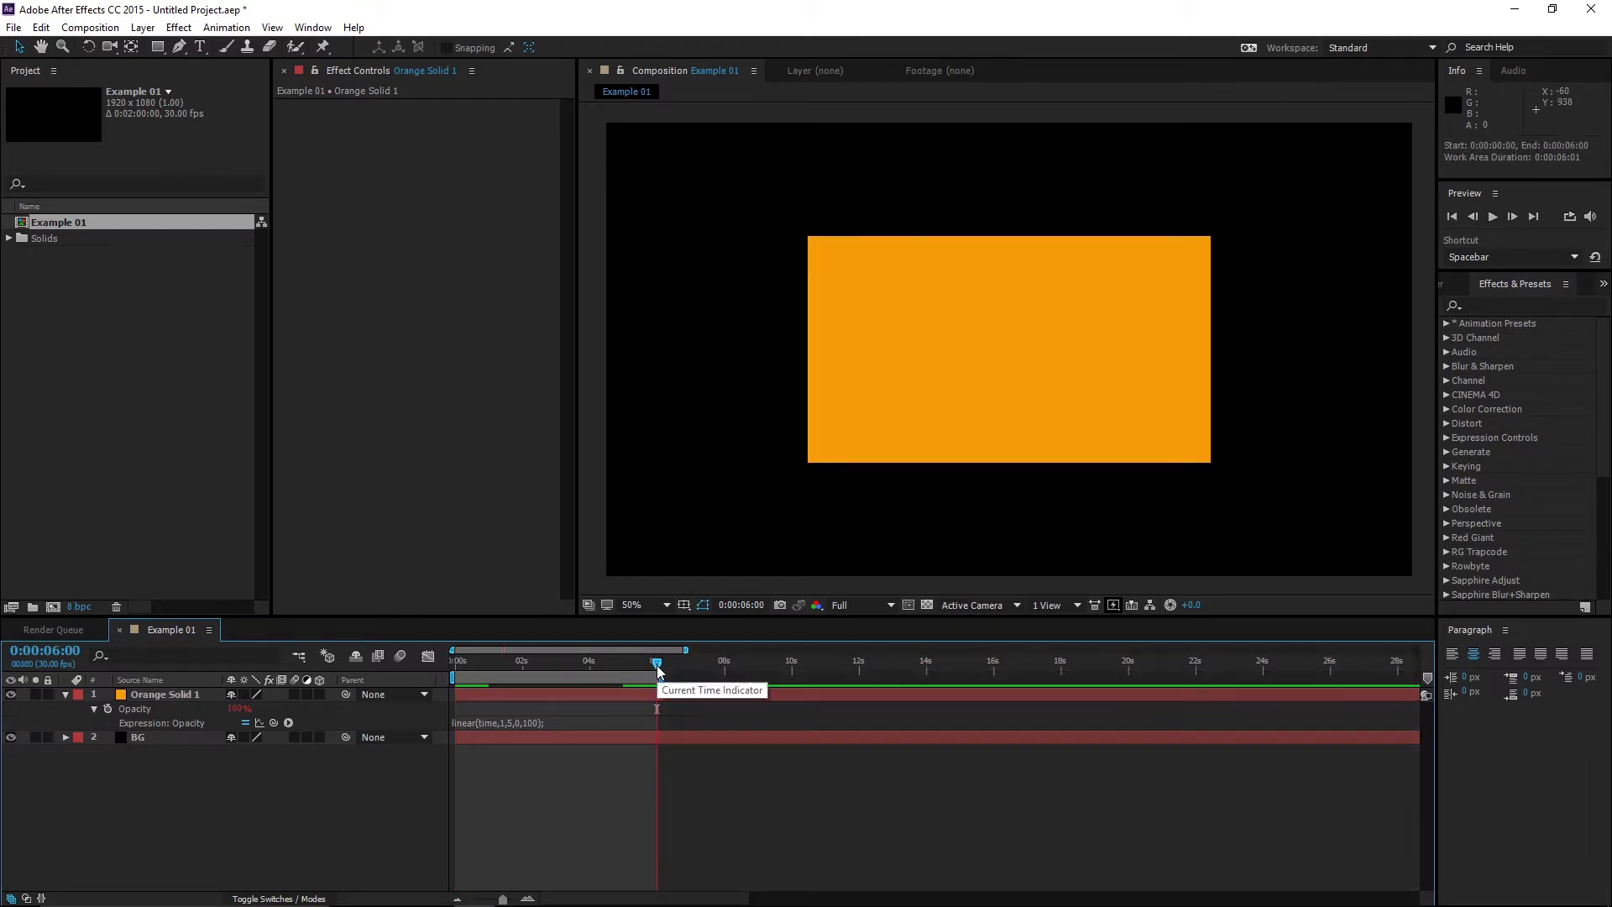
key(space)
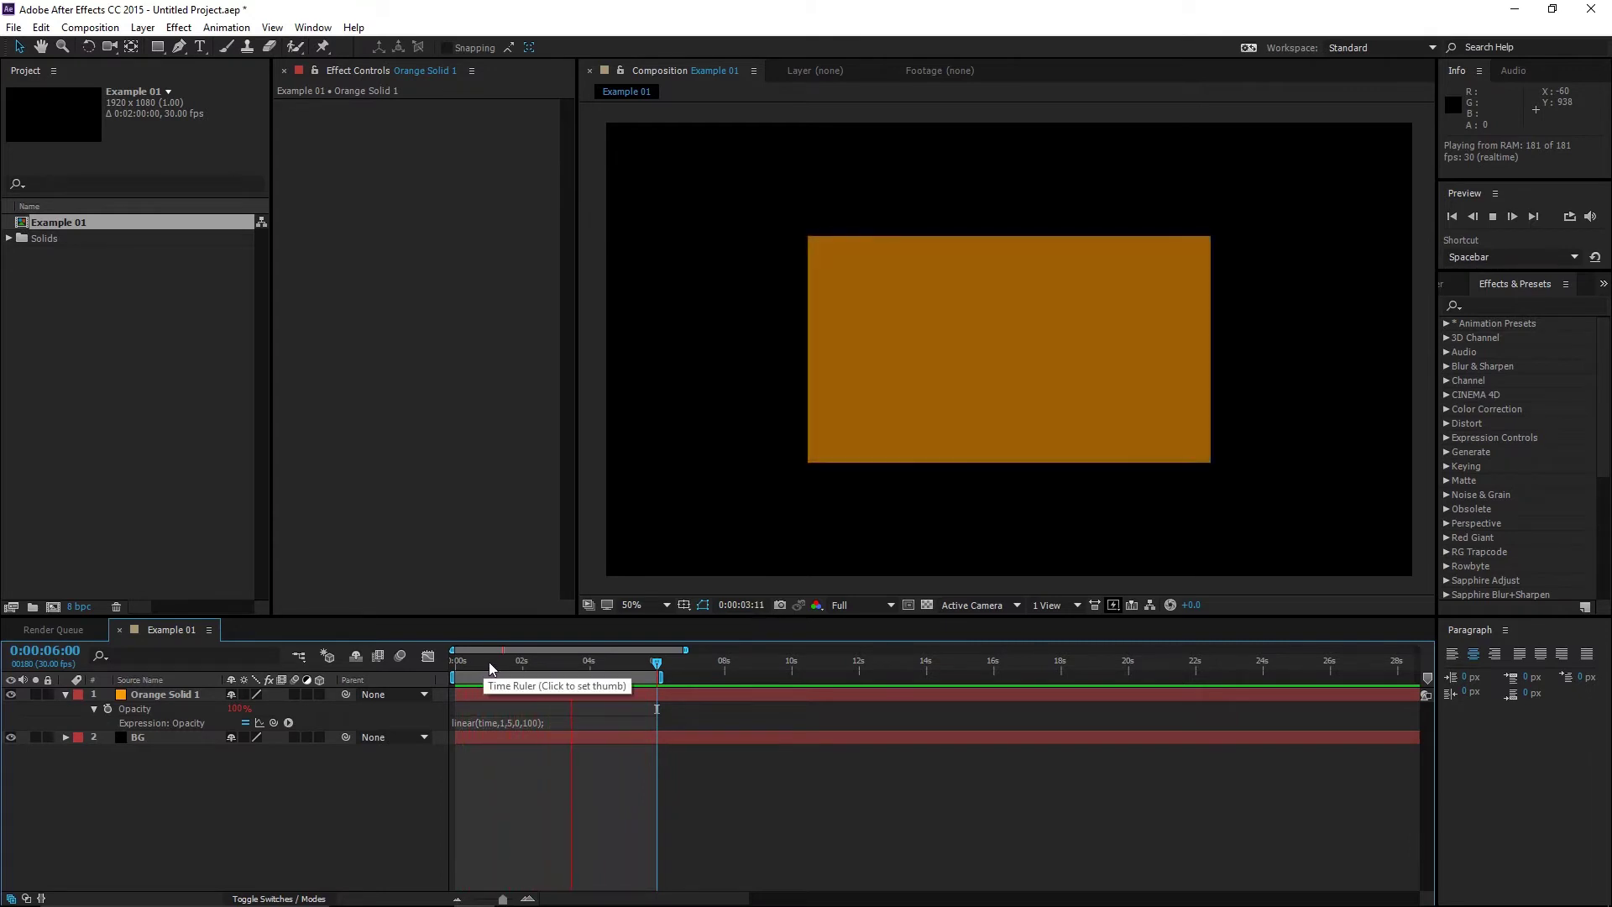
key(space)
Change the expression's fade start time to 4 seconds and preview again.
click(489, 661)
click(504, 720)
click(504, 720)
click(541, 769)
key(space)
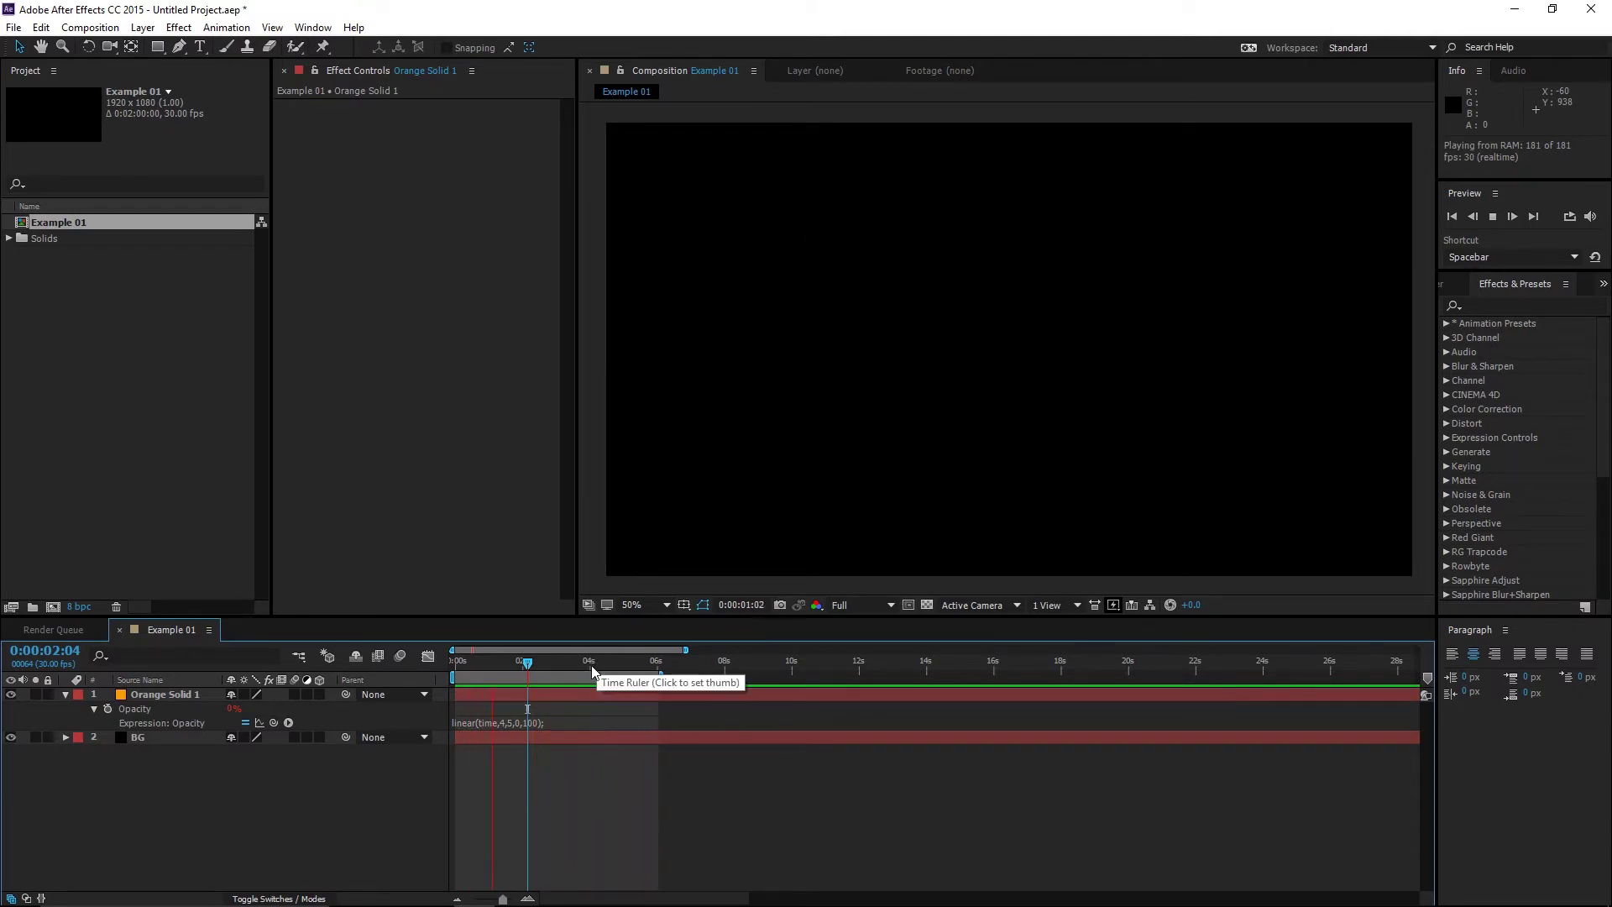
drag(591, 667, 624, 668)
Change the opacity expression's final value from 100 to 50.
click(514, 722)
click(536, 721)
double_click(530, 721)
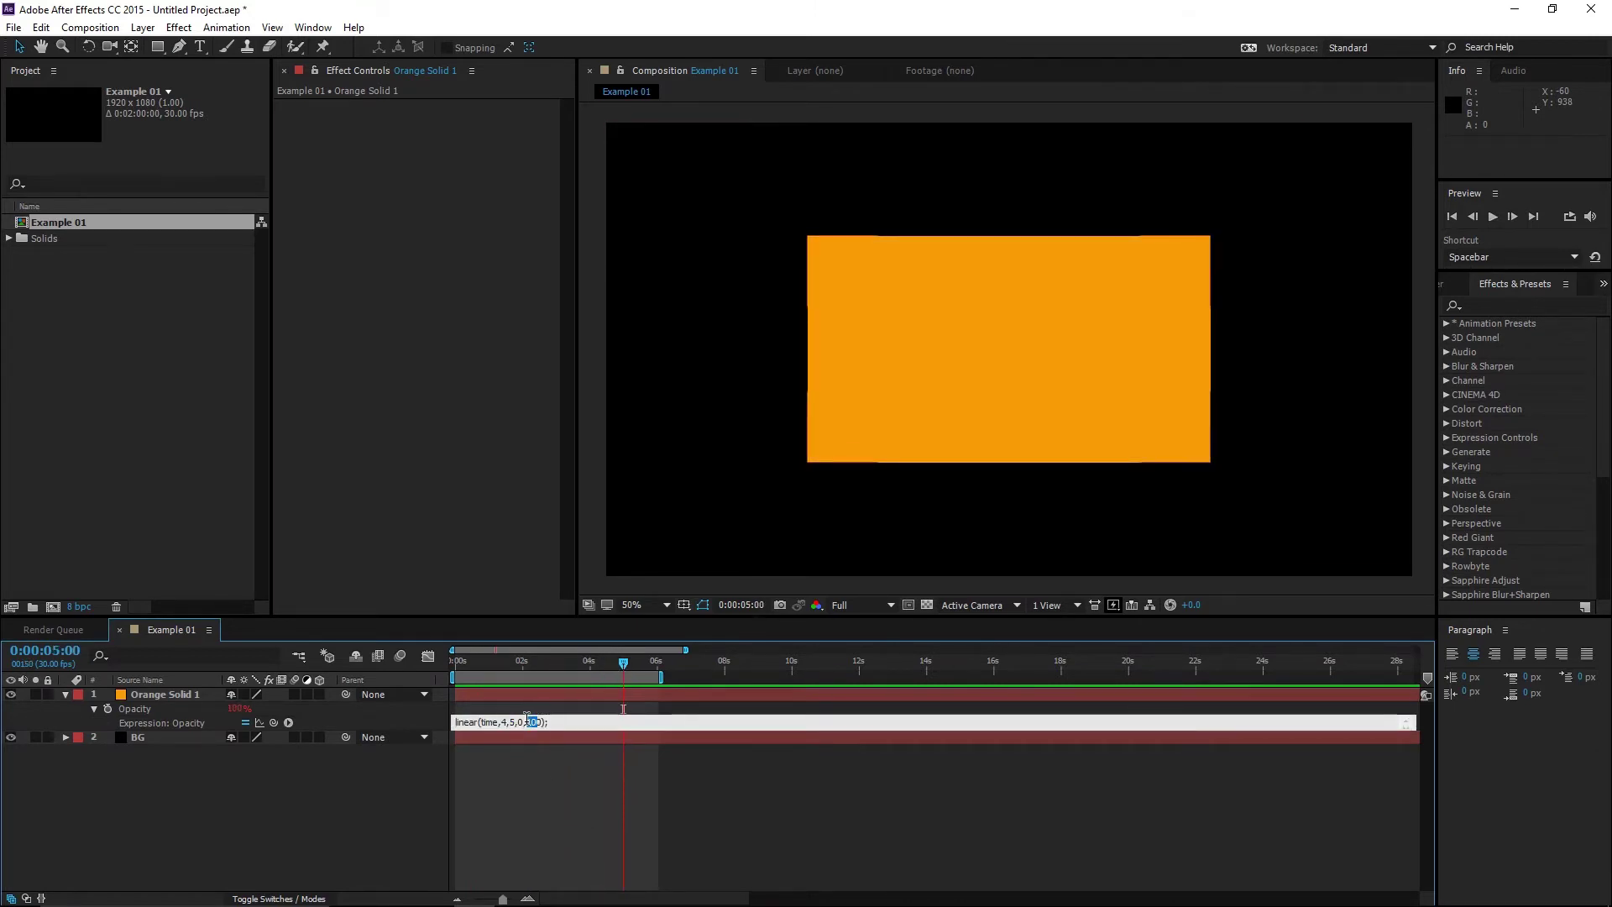
text(50)
key(KP_Enter)
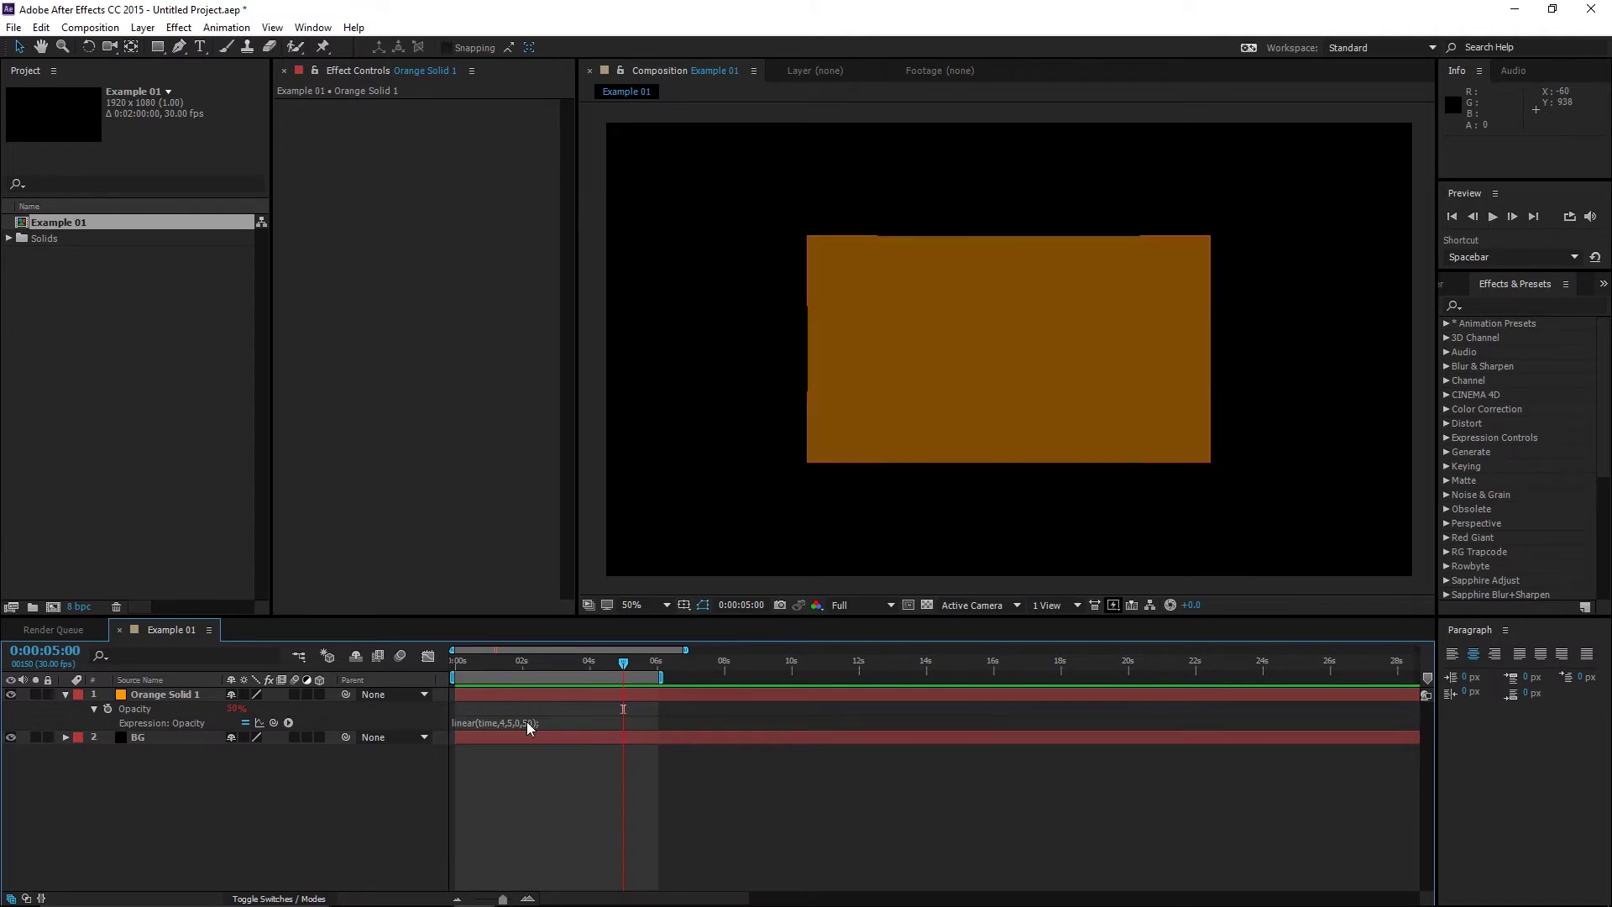
Preview from a work area starting at 0:00:03:05, then extend the work area back to 0.
click(588, 662)
drag(588, 663, 562, 668)
key(b)
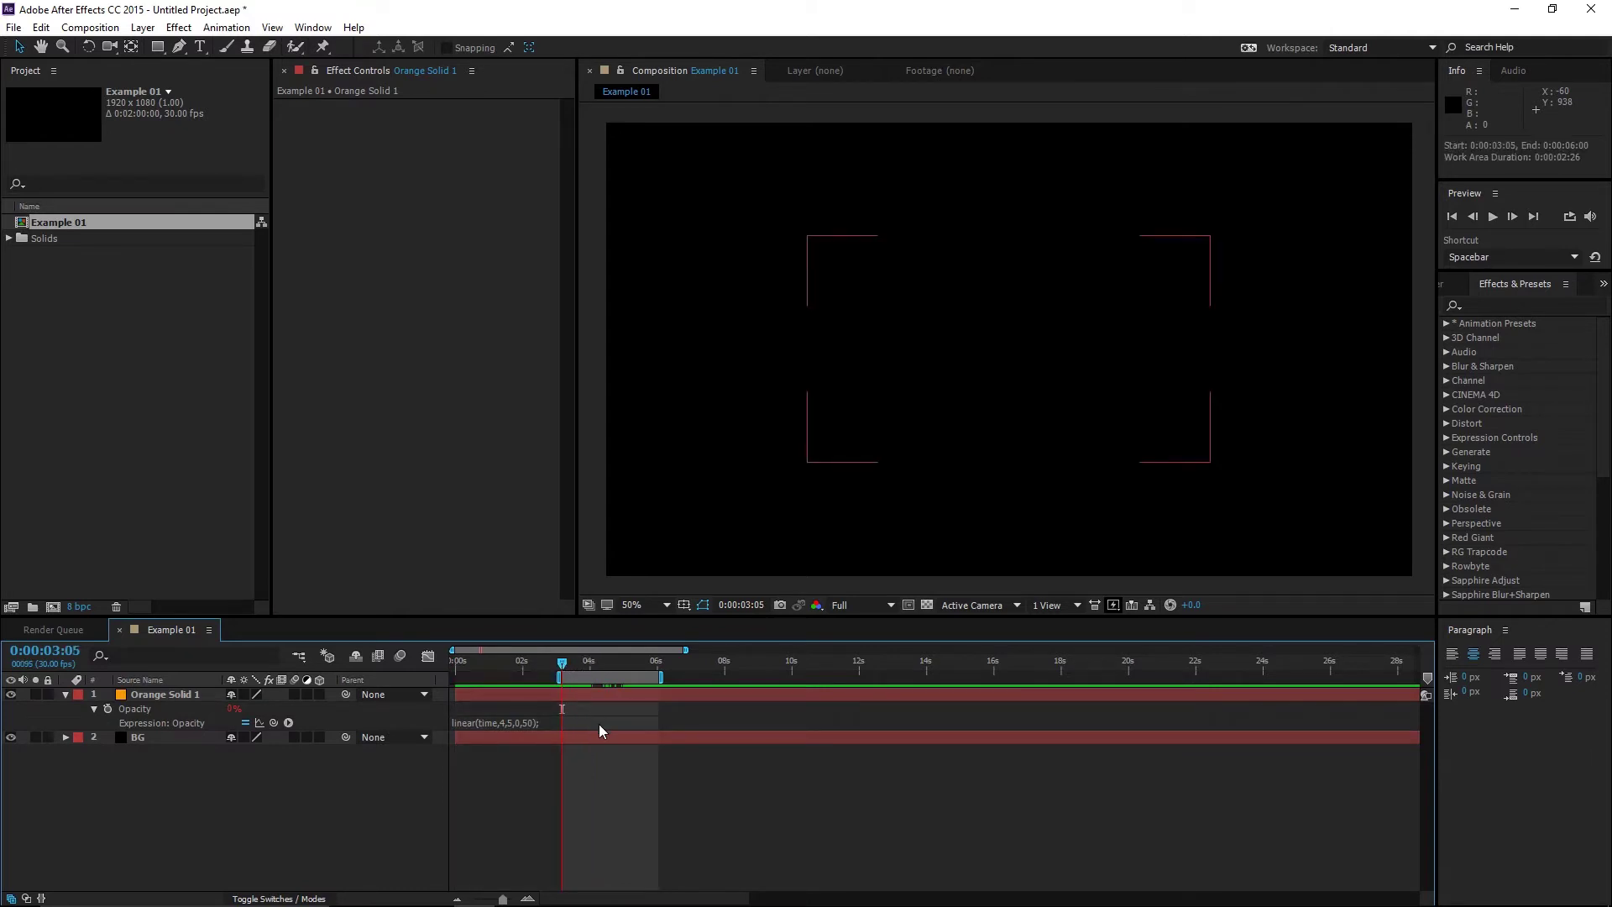
key(space)
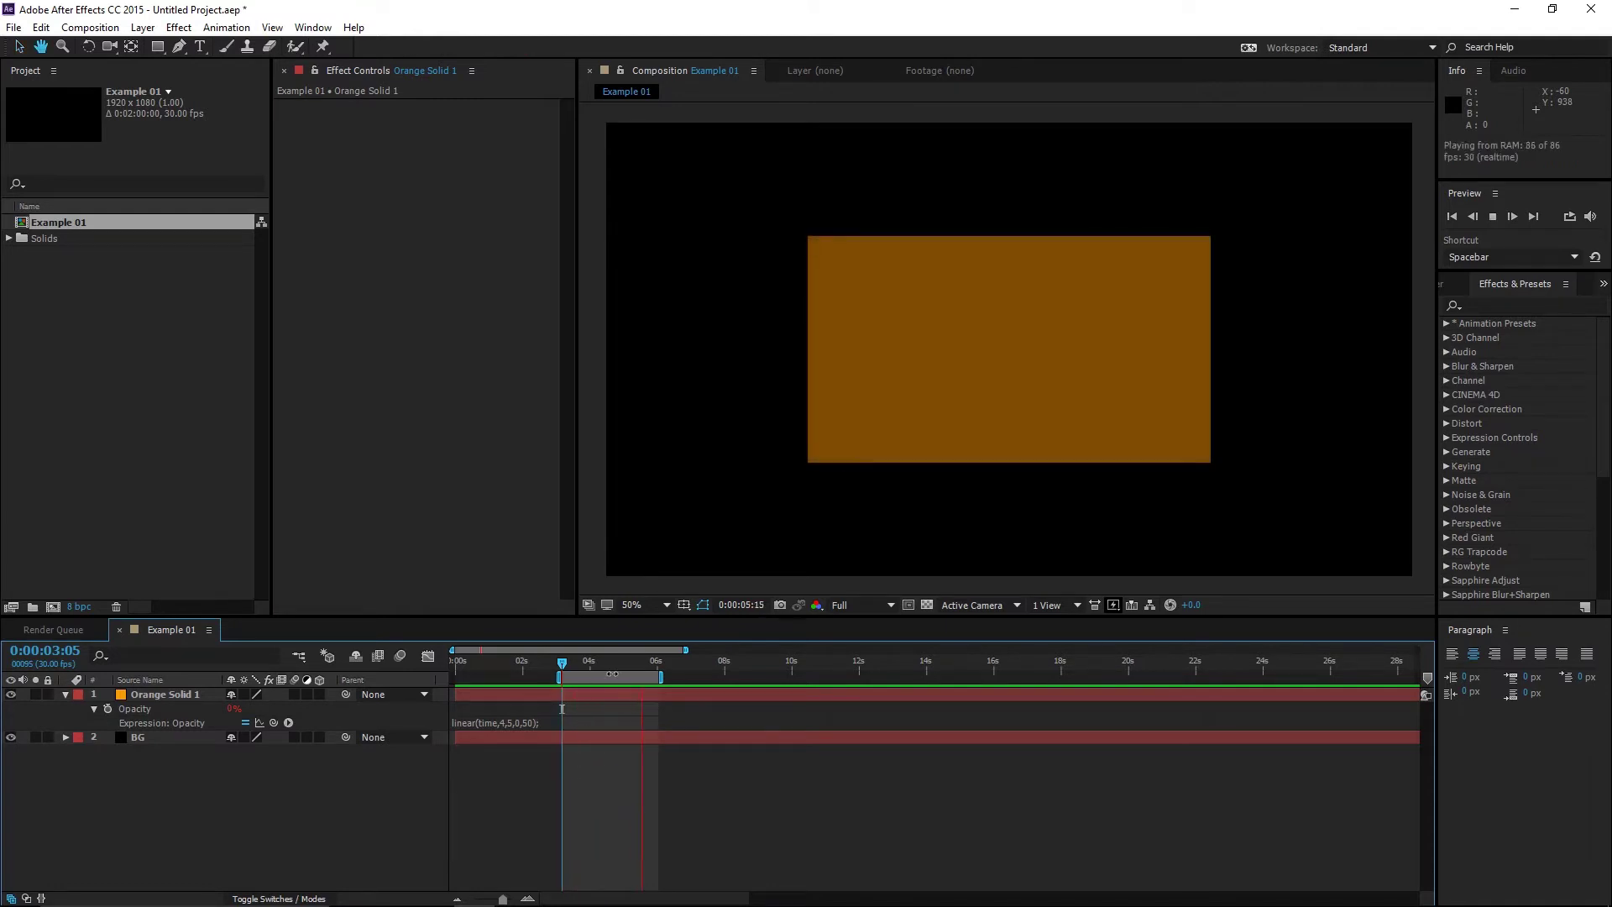
key(space)
click(642, 664)
drag(558, 677, 294, 684)
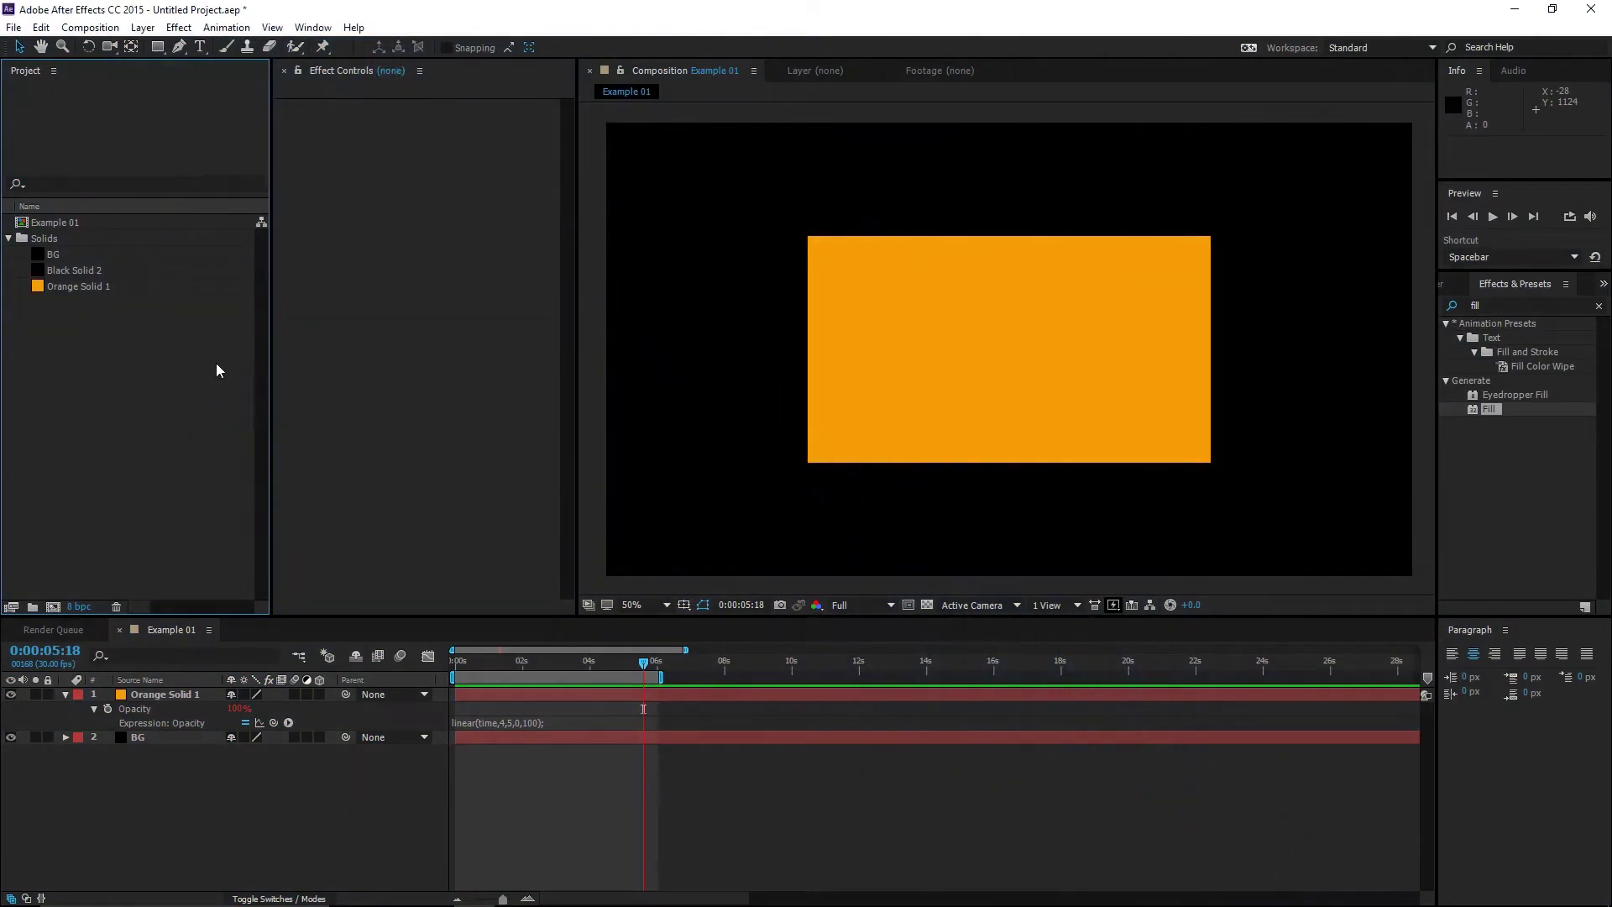
Create a new composition named Example 02.
click(108, 27)
click(115, 47)
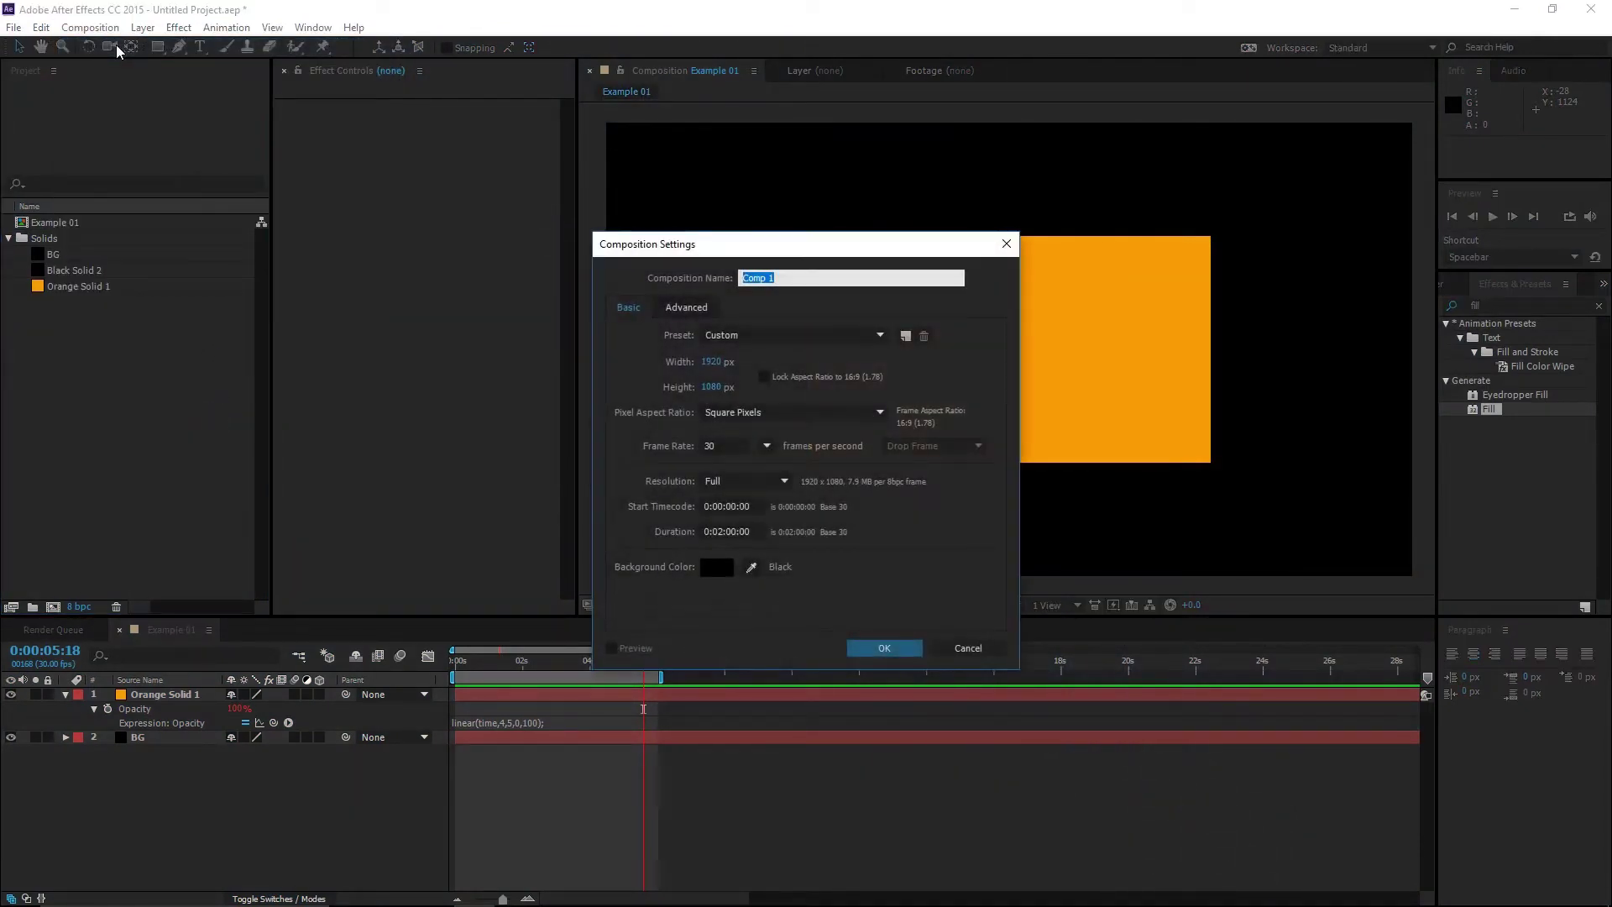
text(Example 02)
click(874, 650)
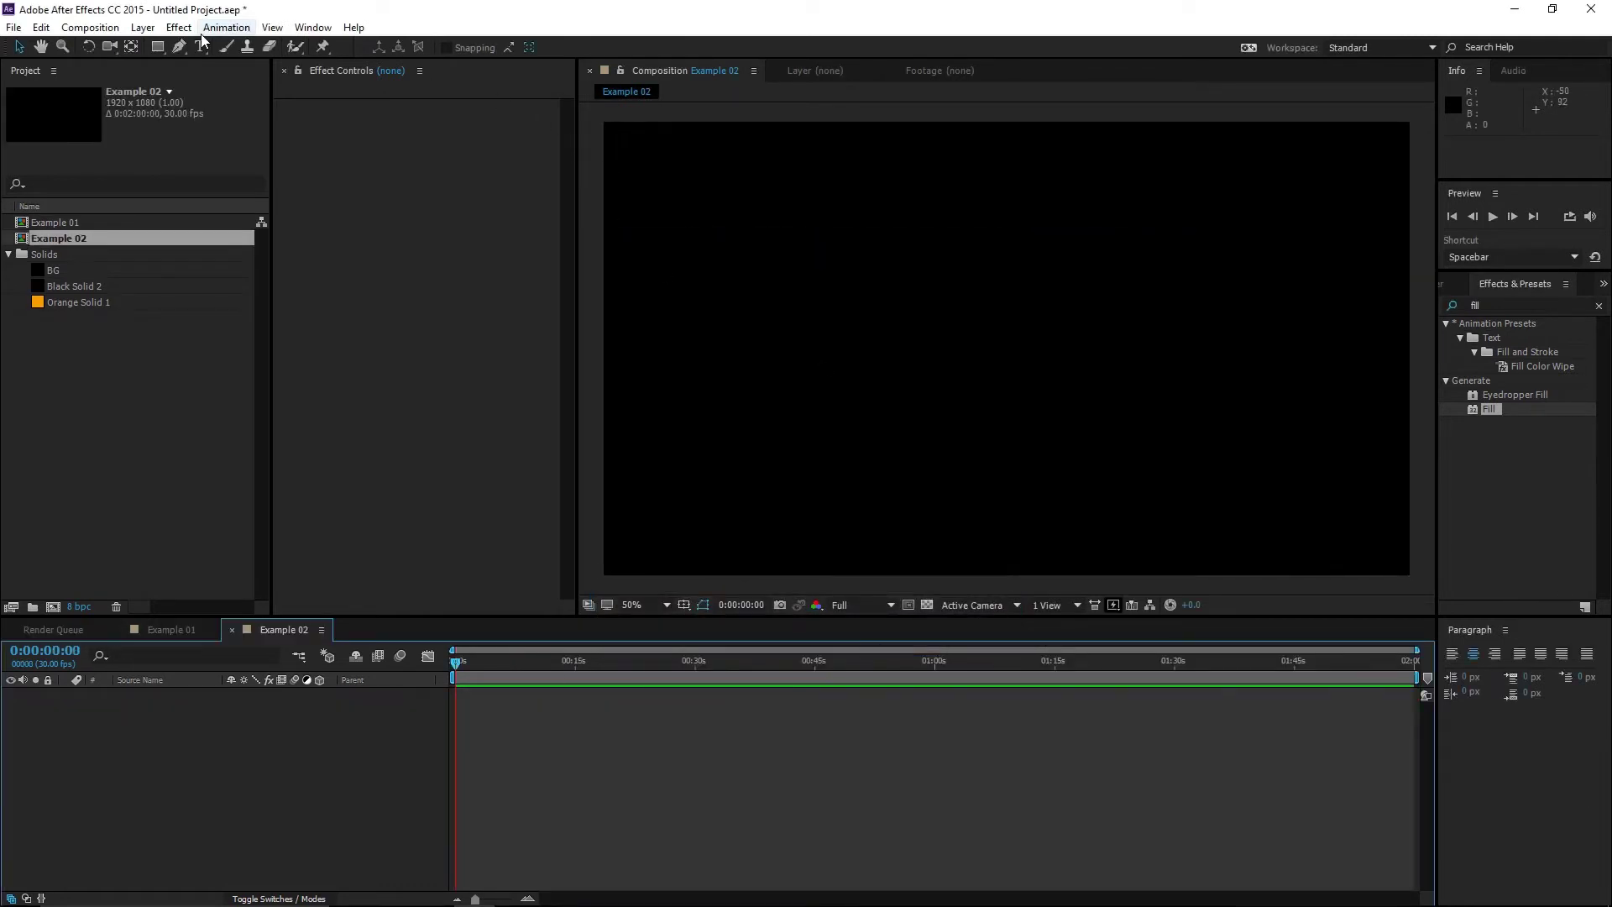
Drag the BG solid from the Project panel into Example 02's timeline.
click(145, 28)
click(206, 7)
drag(62, 270, 159, 697)
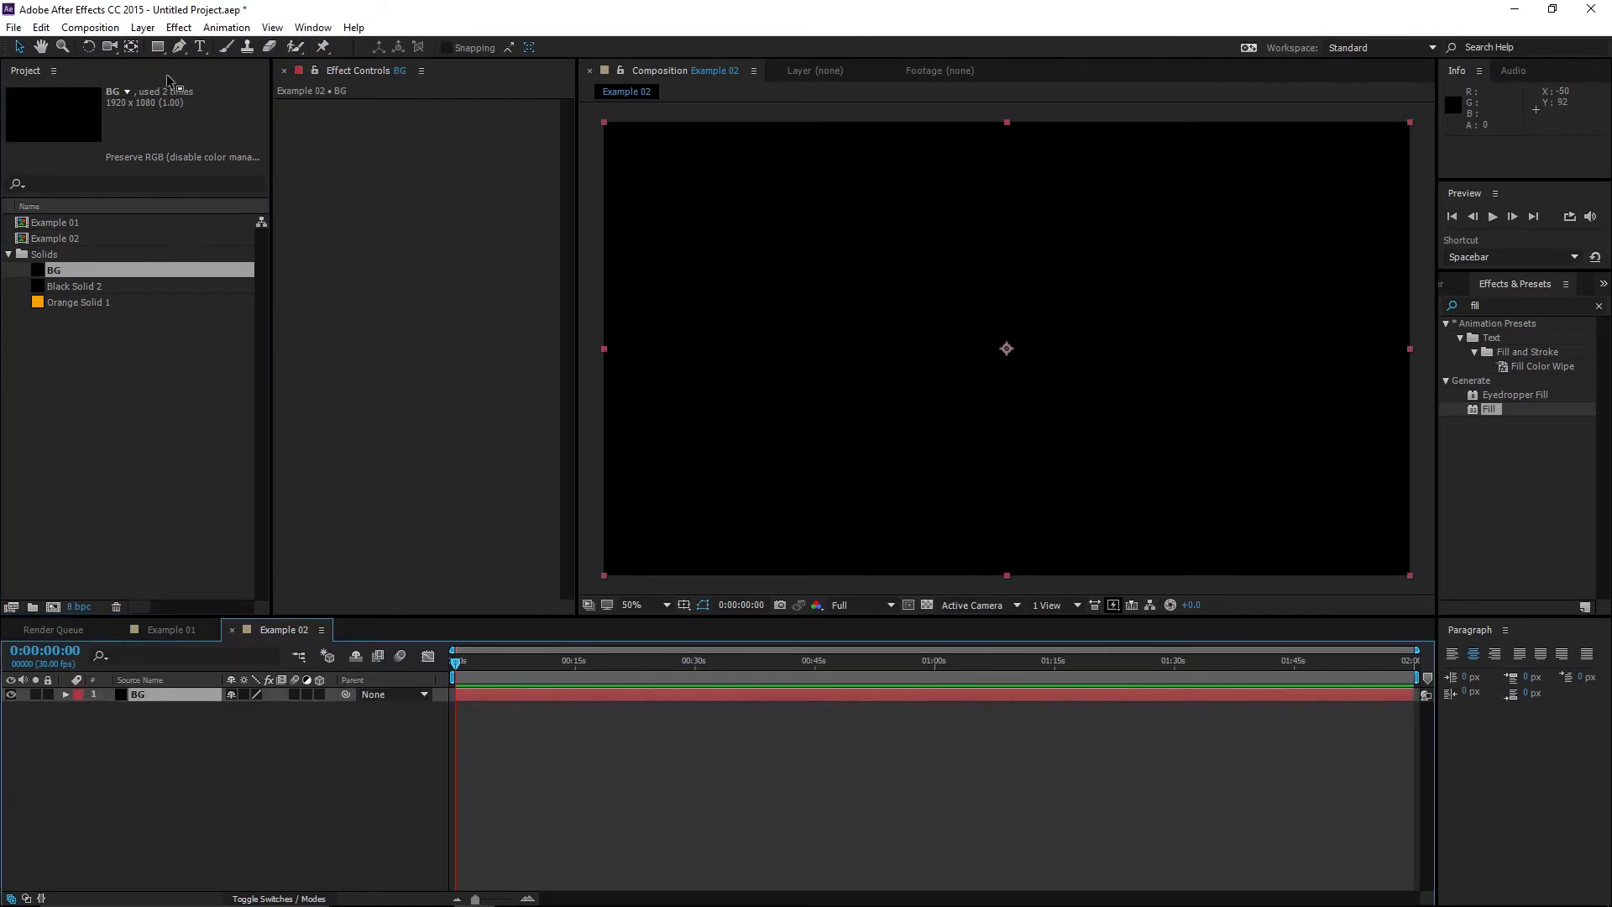
Apply a radial Gradient Ramp to BG, centred, with the end point beyond the frame corner.
click(179, 28)
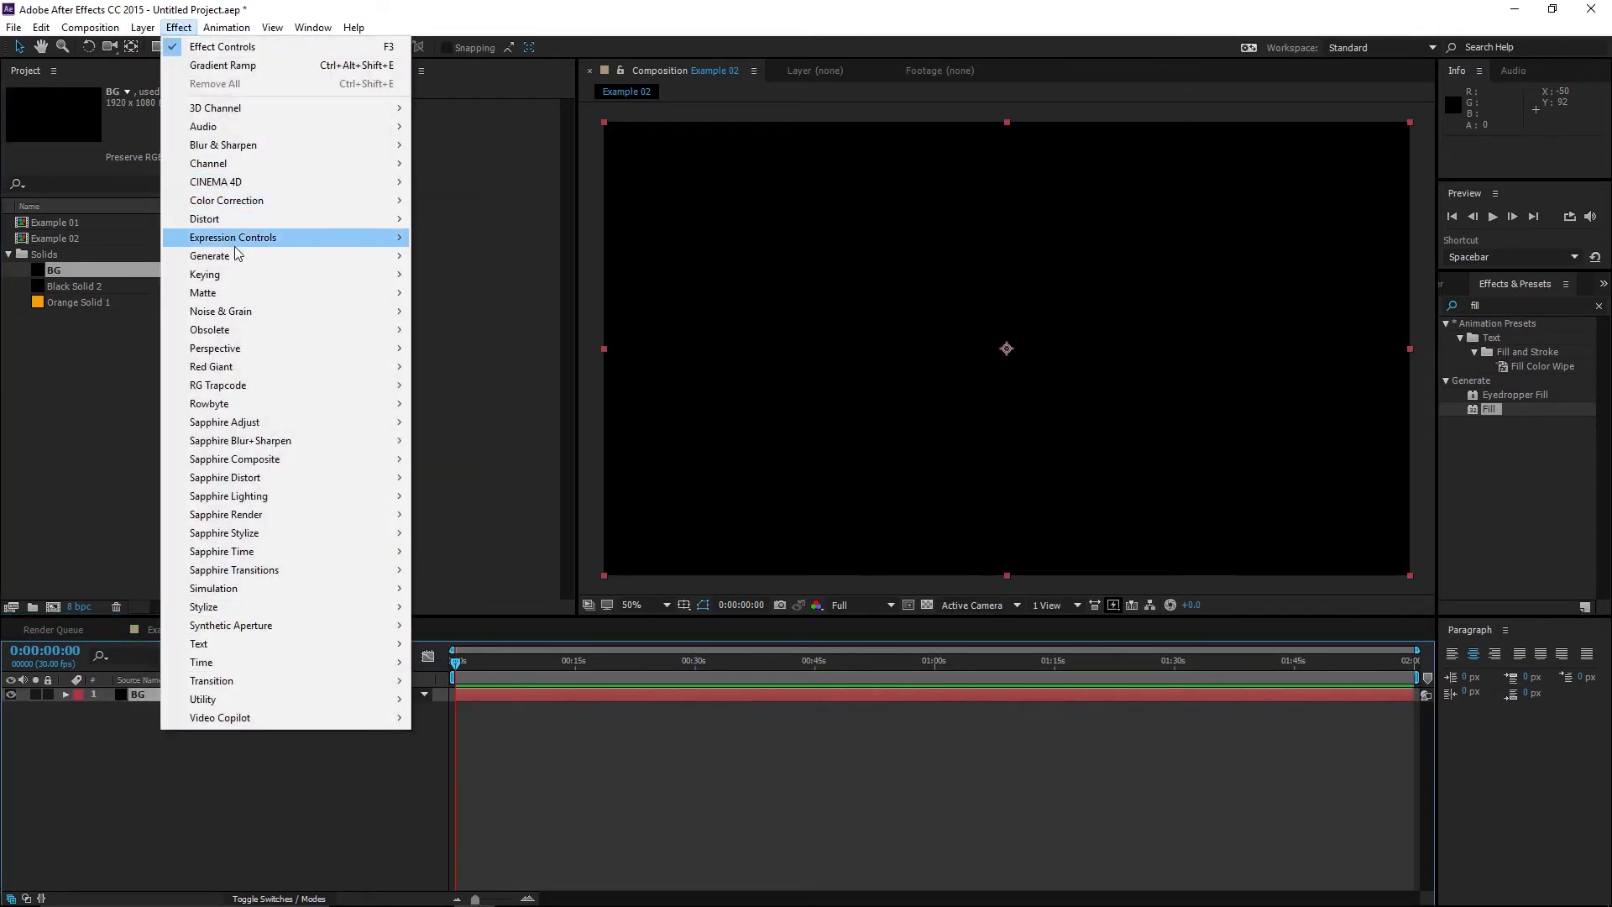
mouse_move(237, 256)
click(521, 563)
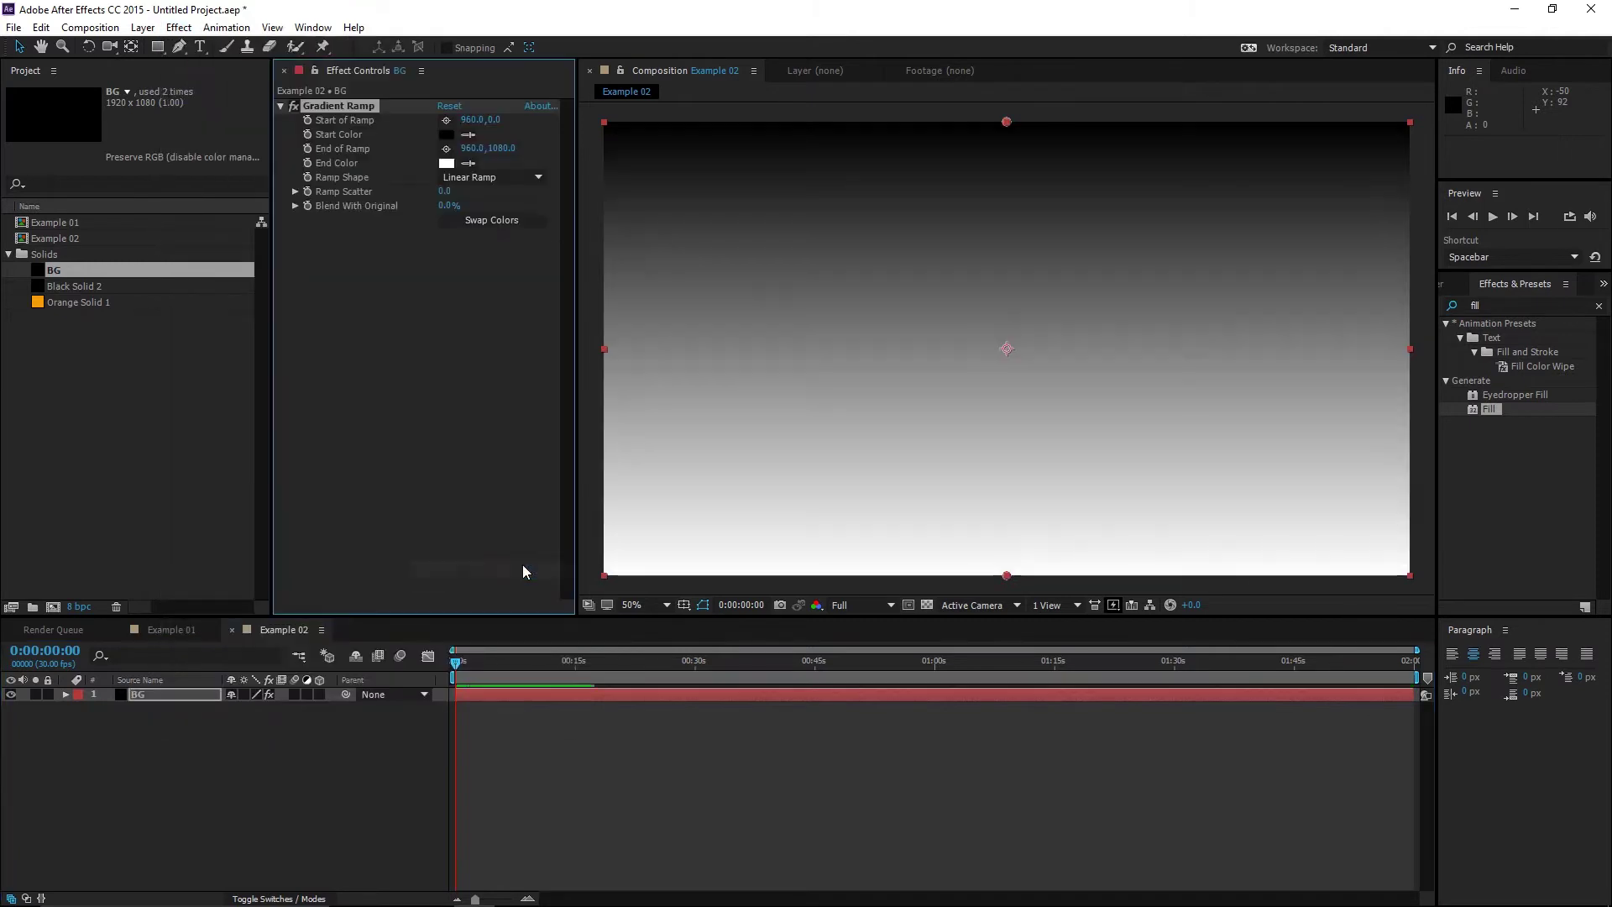
click(487, 178)
click(493, 214)
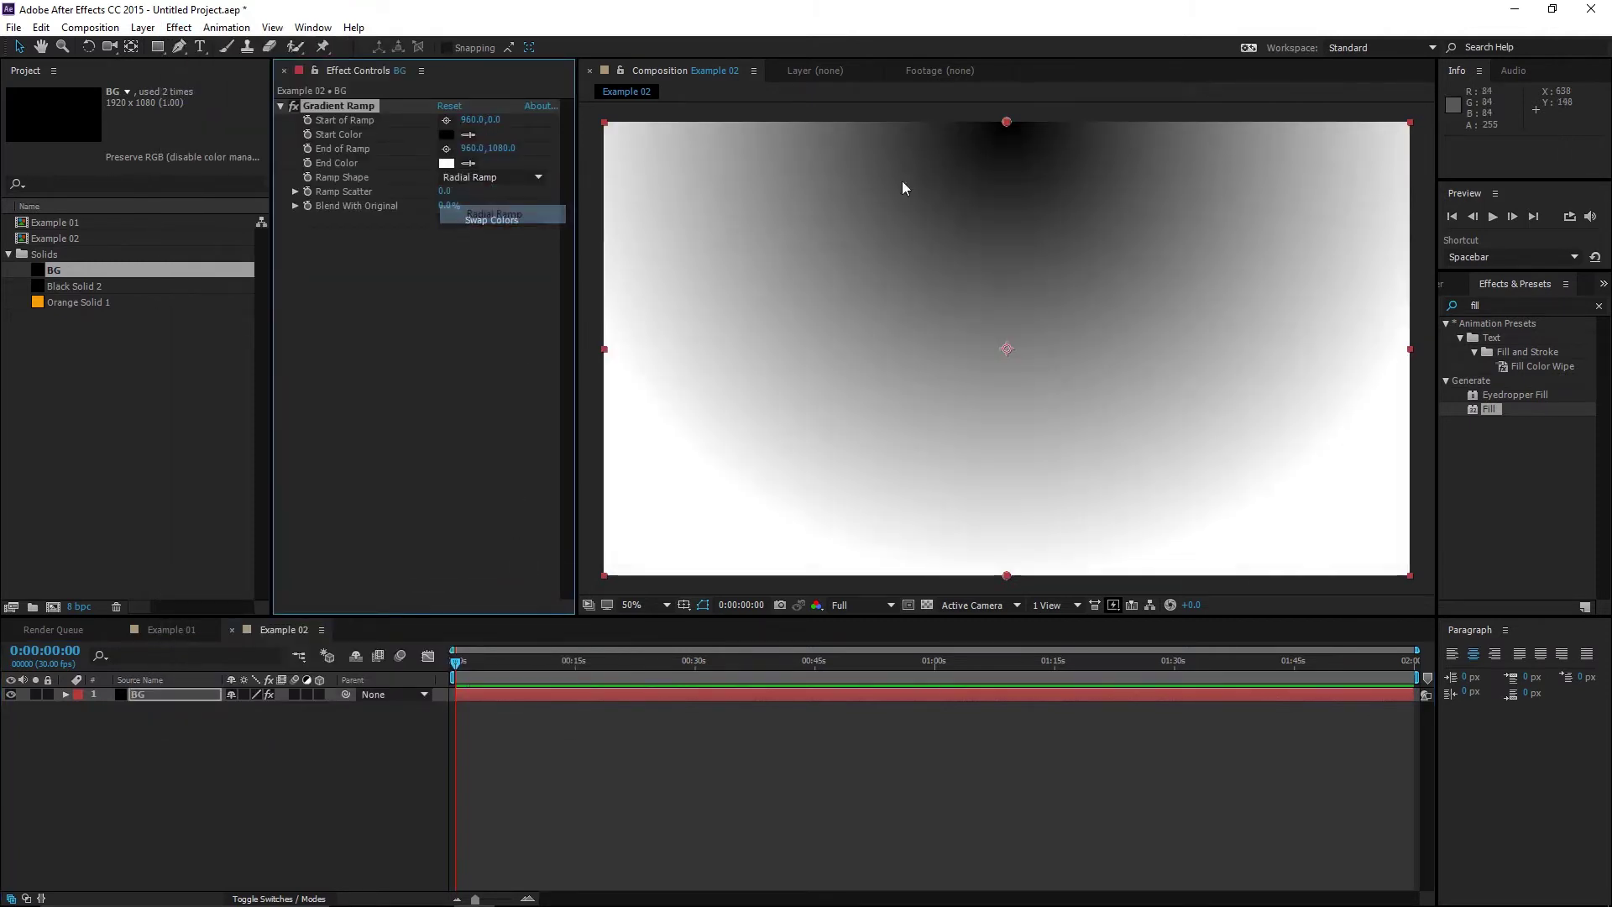
drag(1006, 123, 1007, 348)
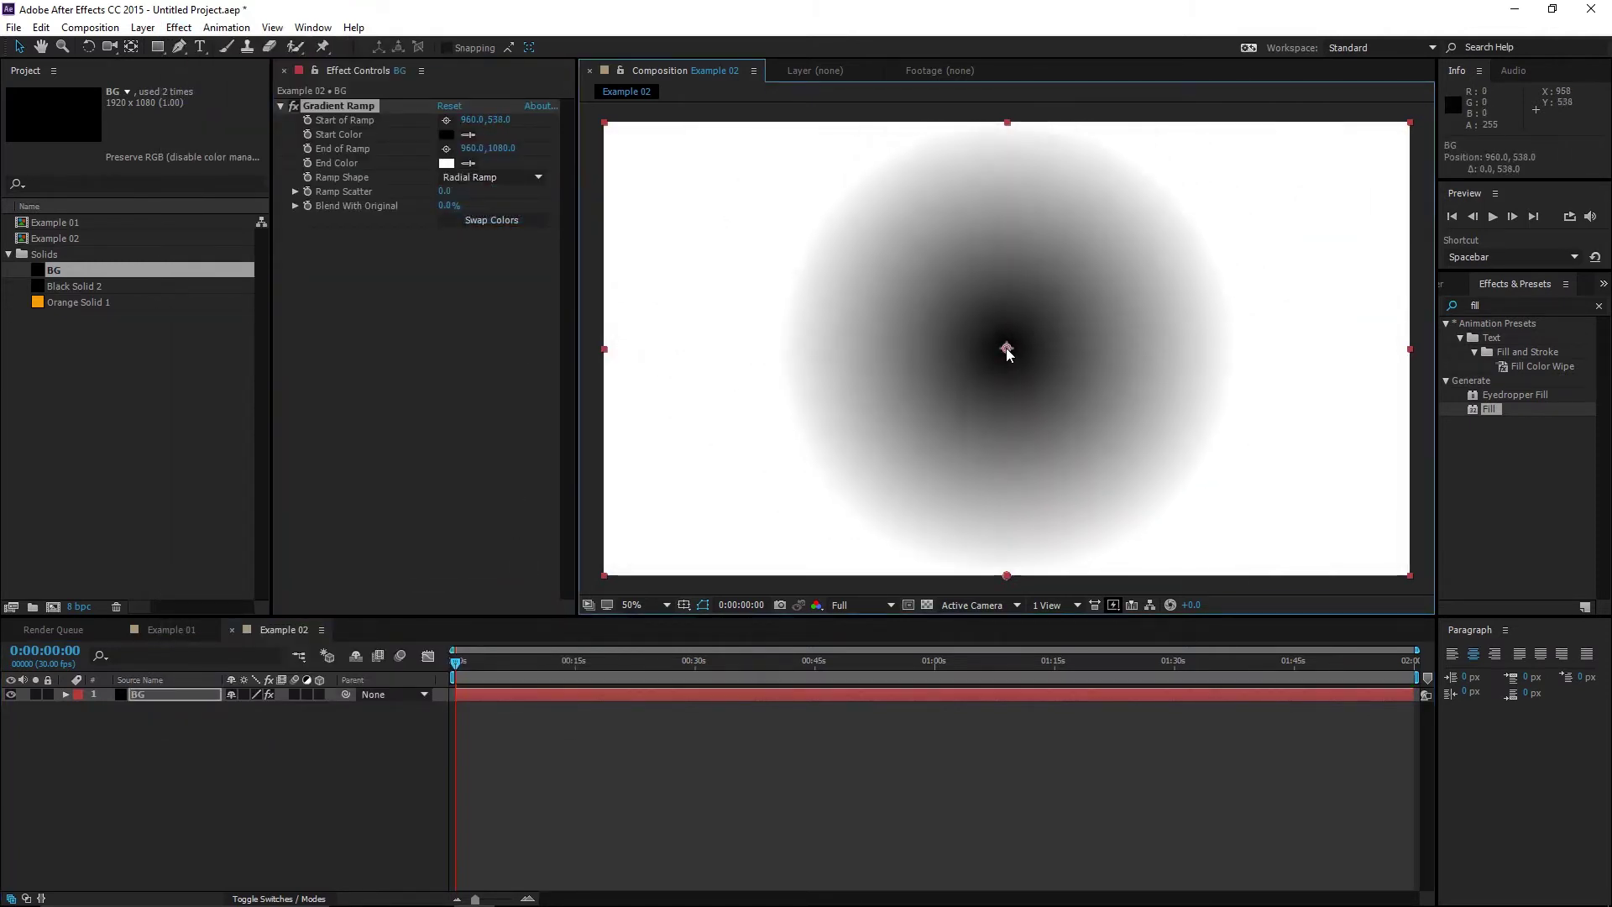
scroll(1007, 348, down, 1)
drag(1007, 462, 1047, 467)
drag(1156, 476, 1228, 477)
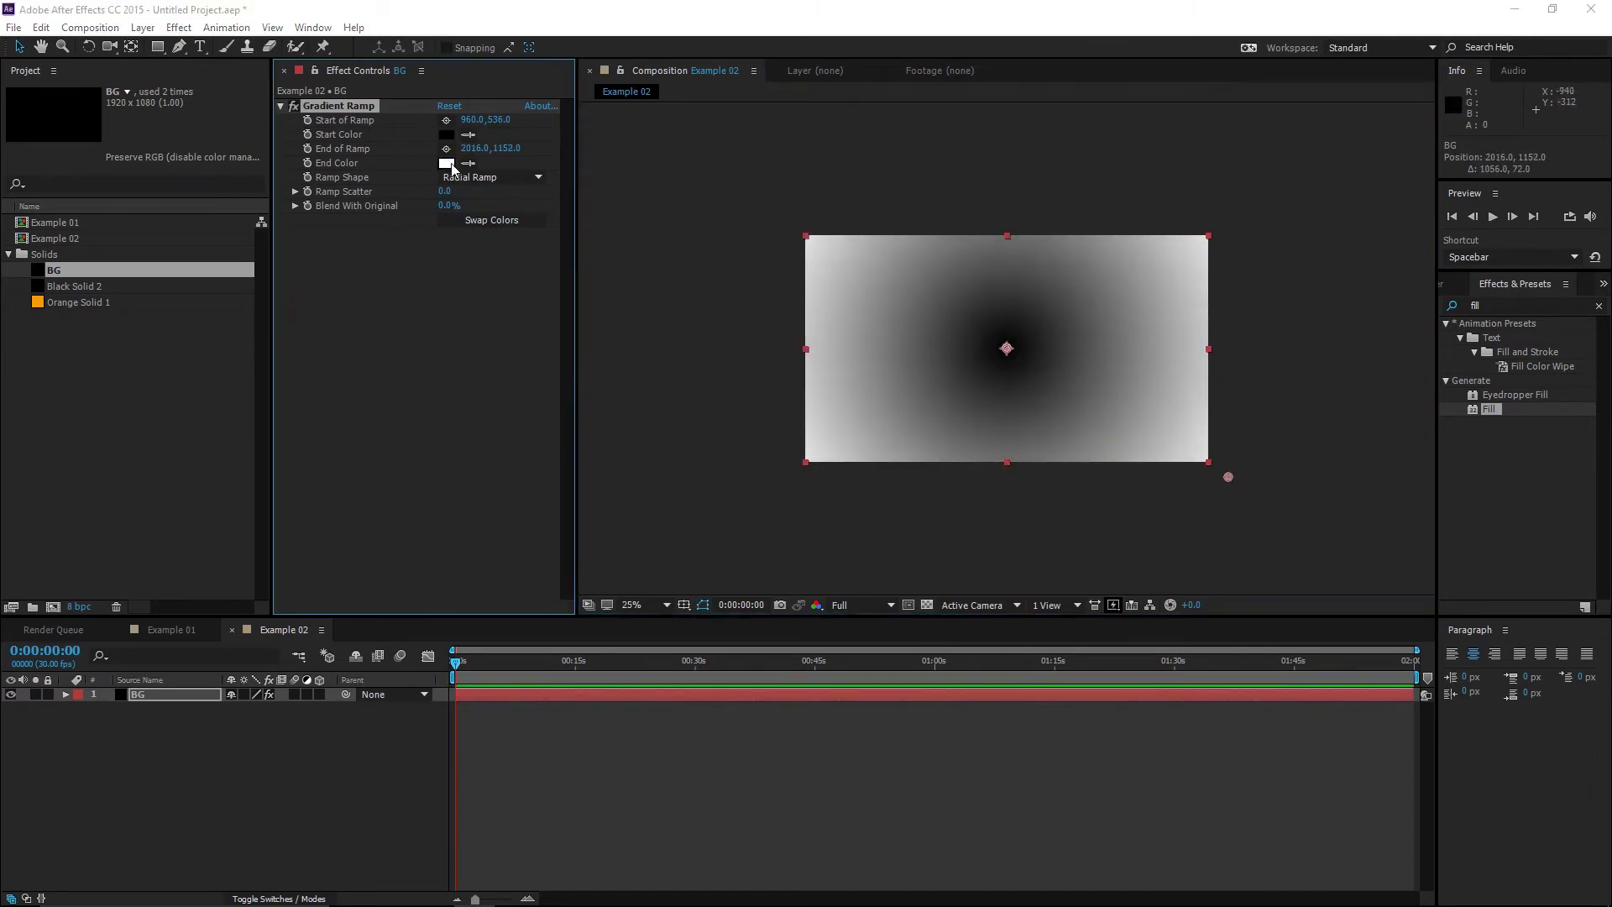
Set the gradient's end colour to black and its start colour to dark grey 1E1E1E.
click(446, 163)
drag(251, 403, 47, 450)
click(485, 203)
click(444, 135)
drag(400, 308, 430, 285)
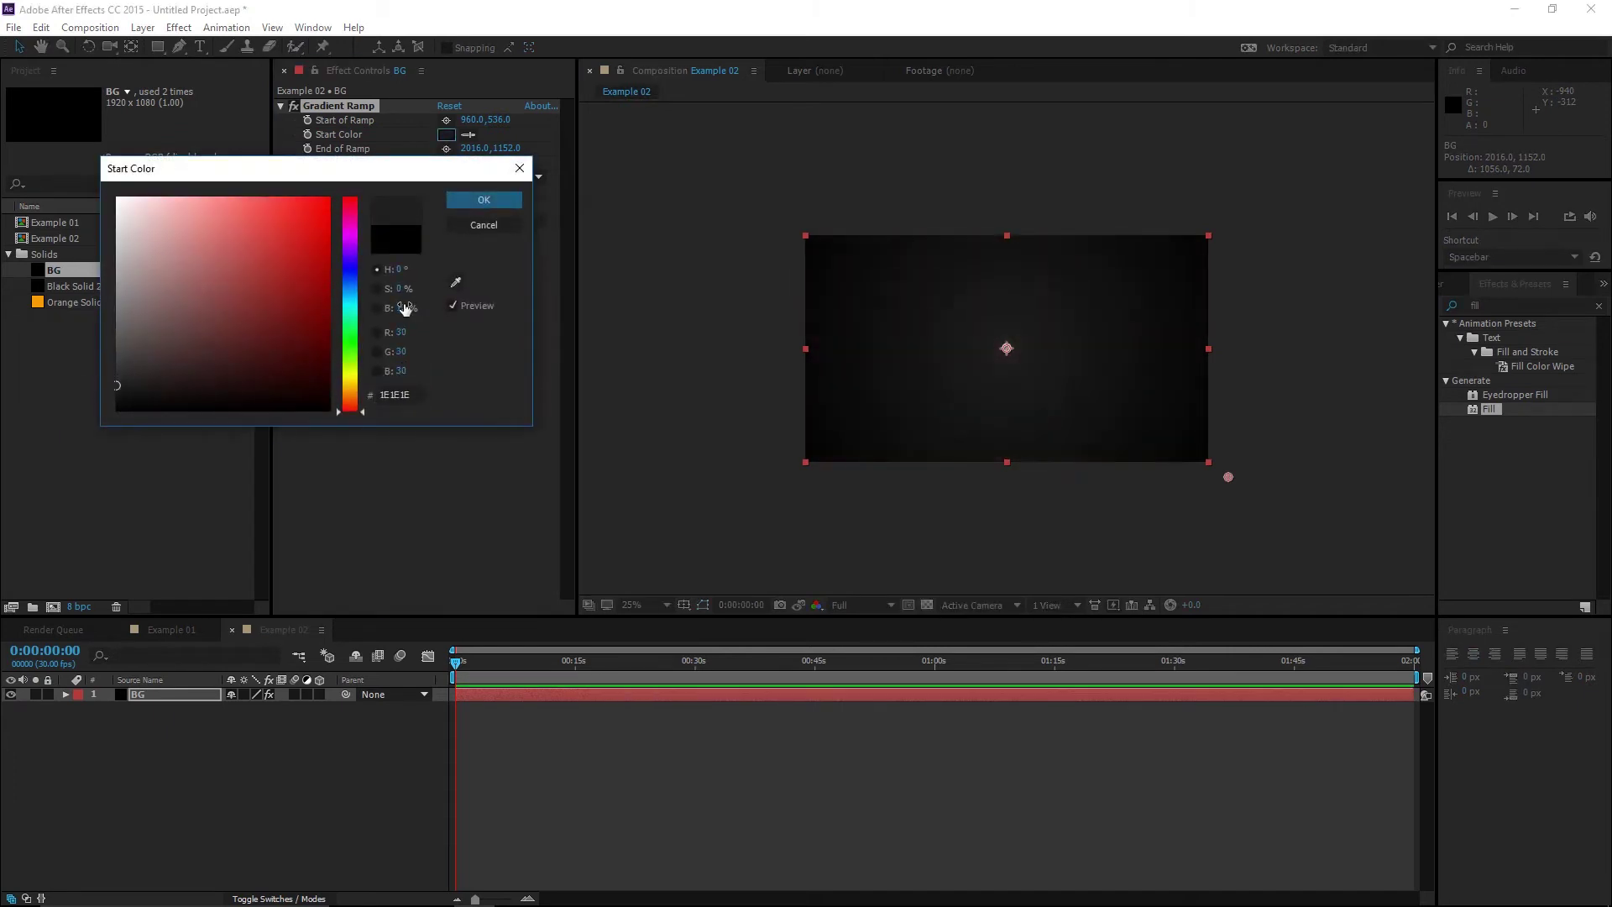
click(504, 202)
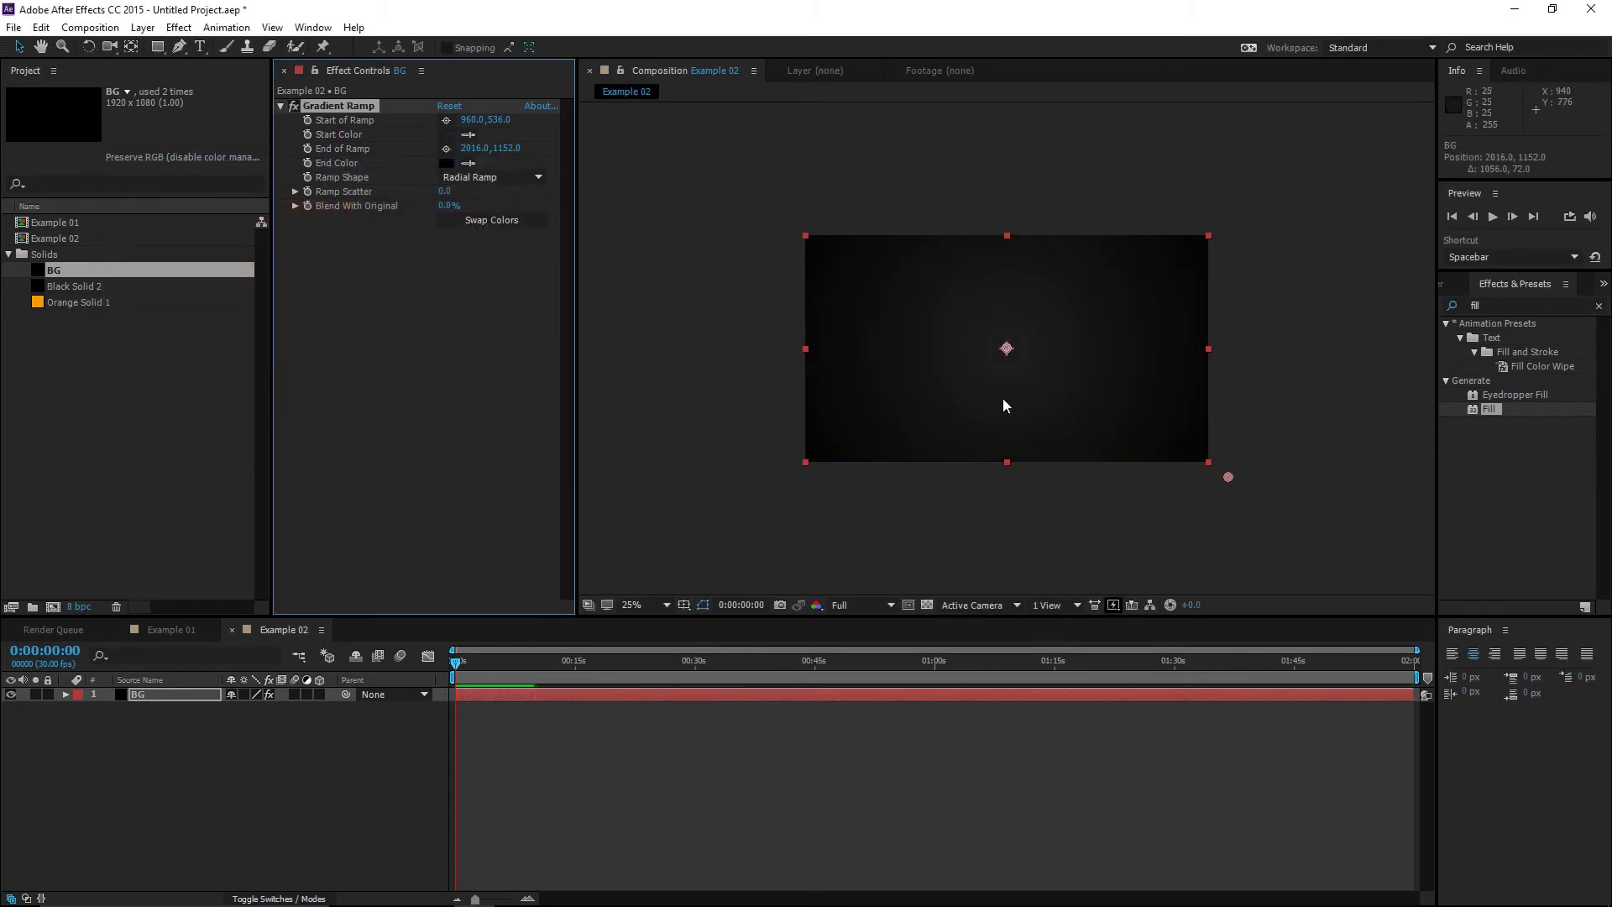
Lock the BG layer, then add a 500×500 px black solid above it.
click(47, 694)
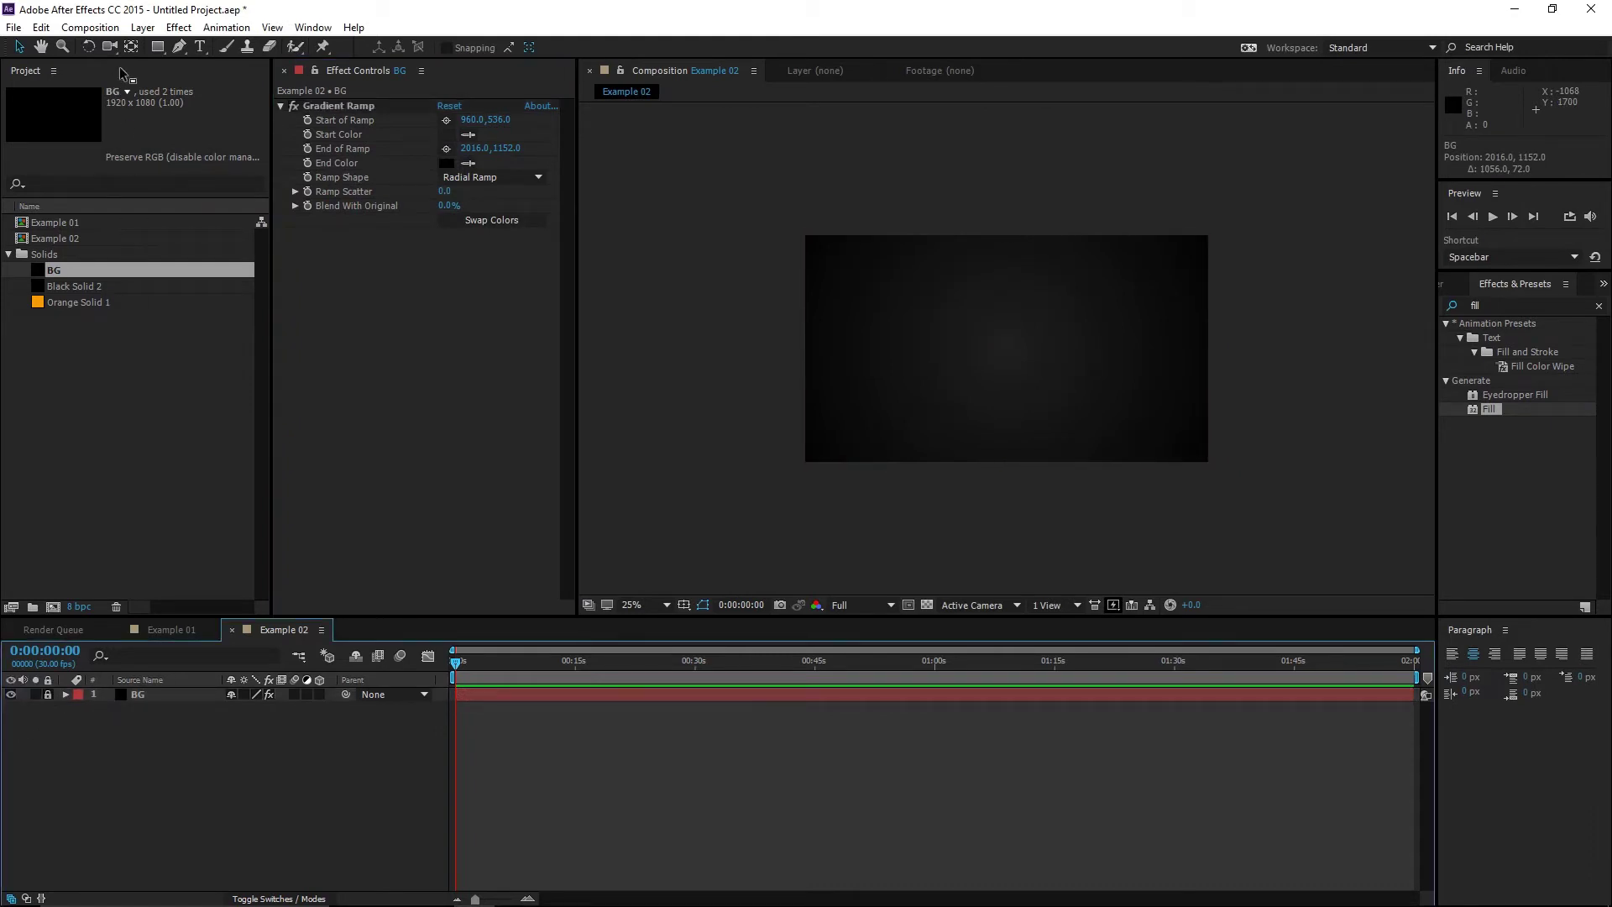
click(143, 28)
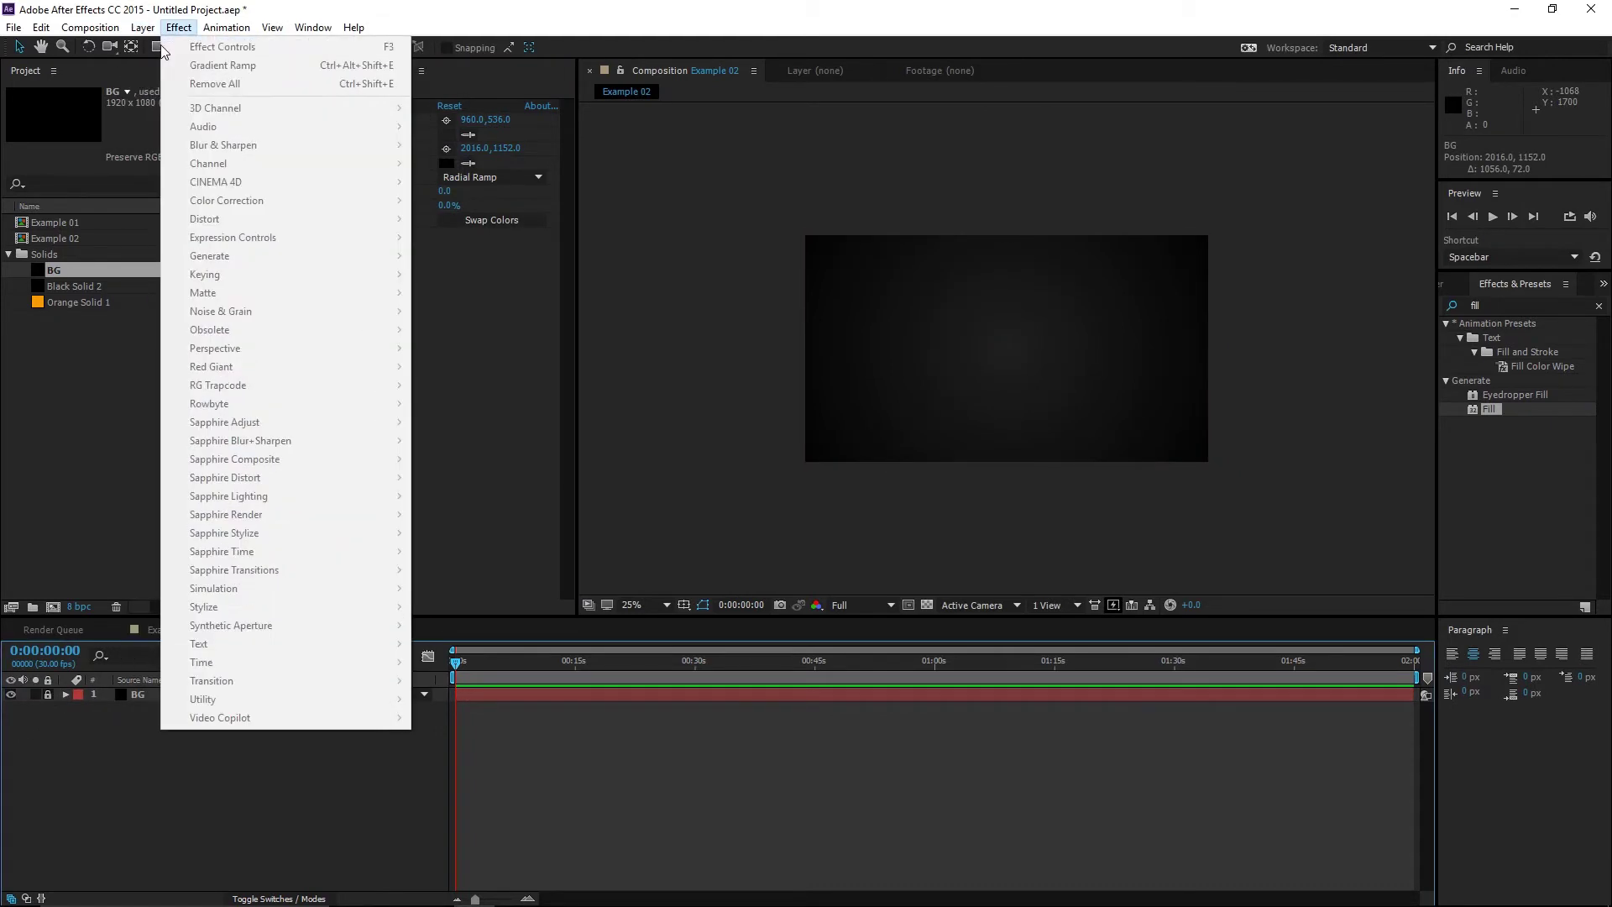
mouse_move(276, 48)
click(466, 65)
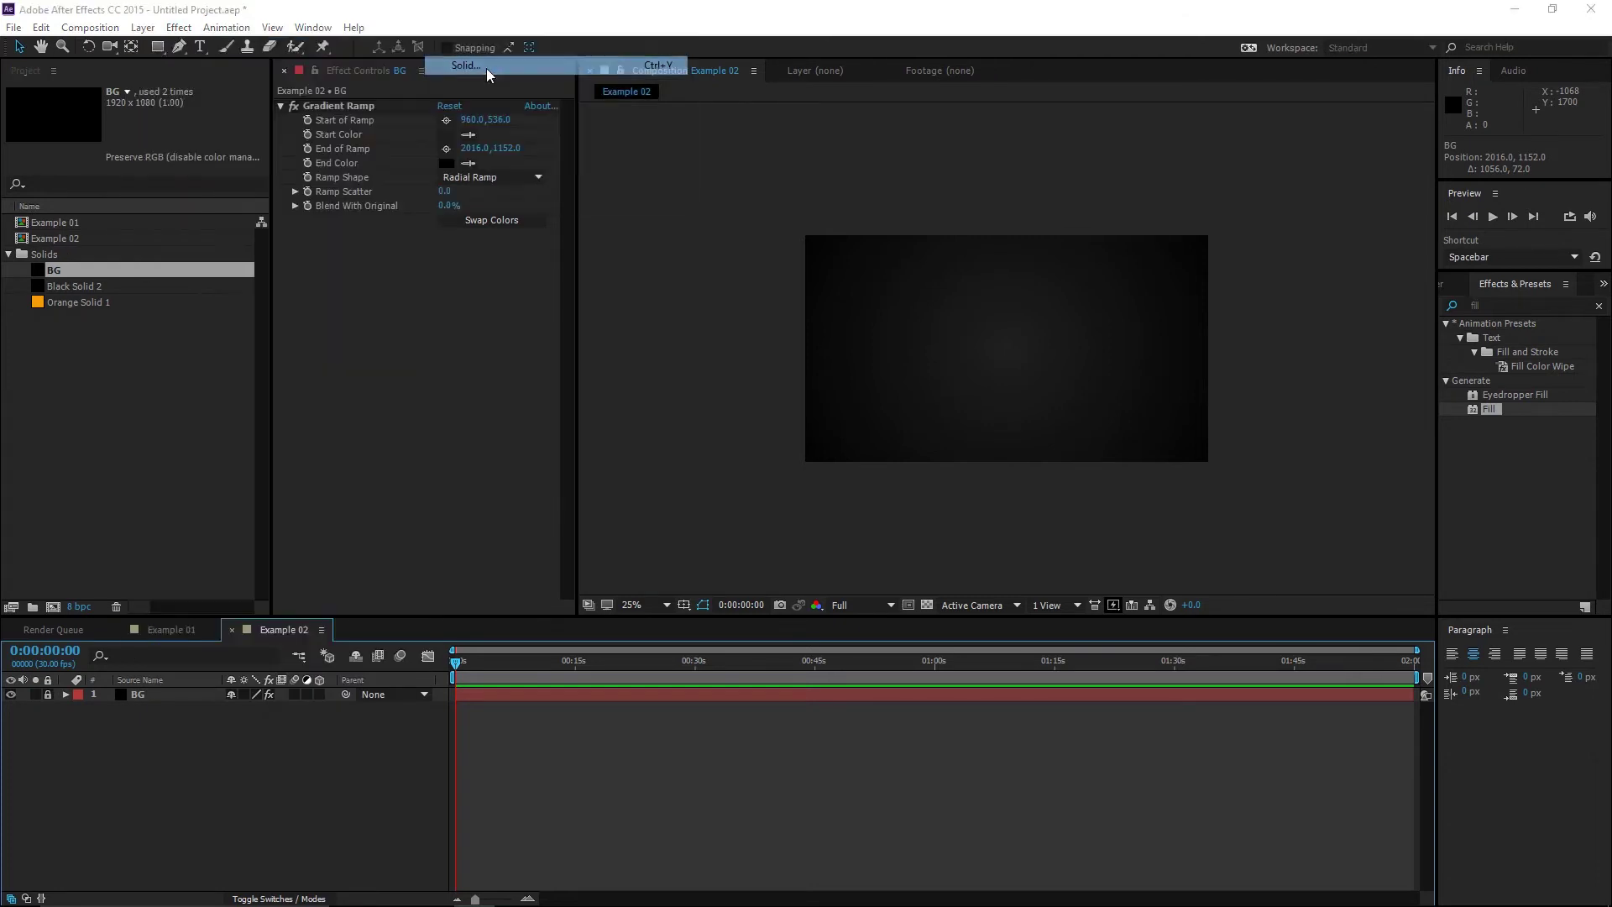
click(1025, 359)
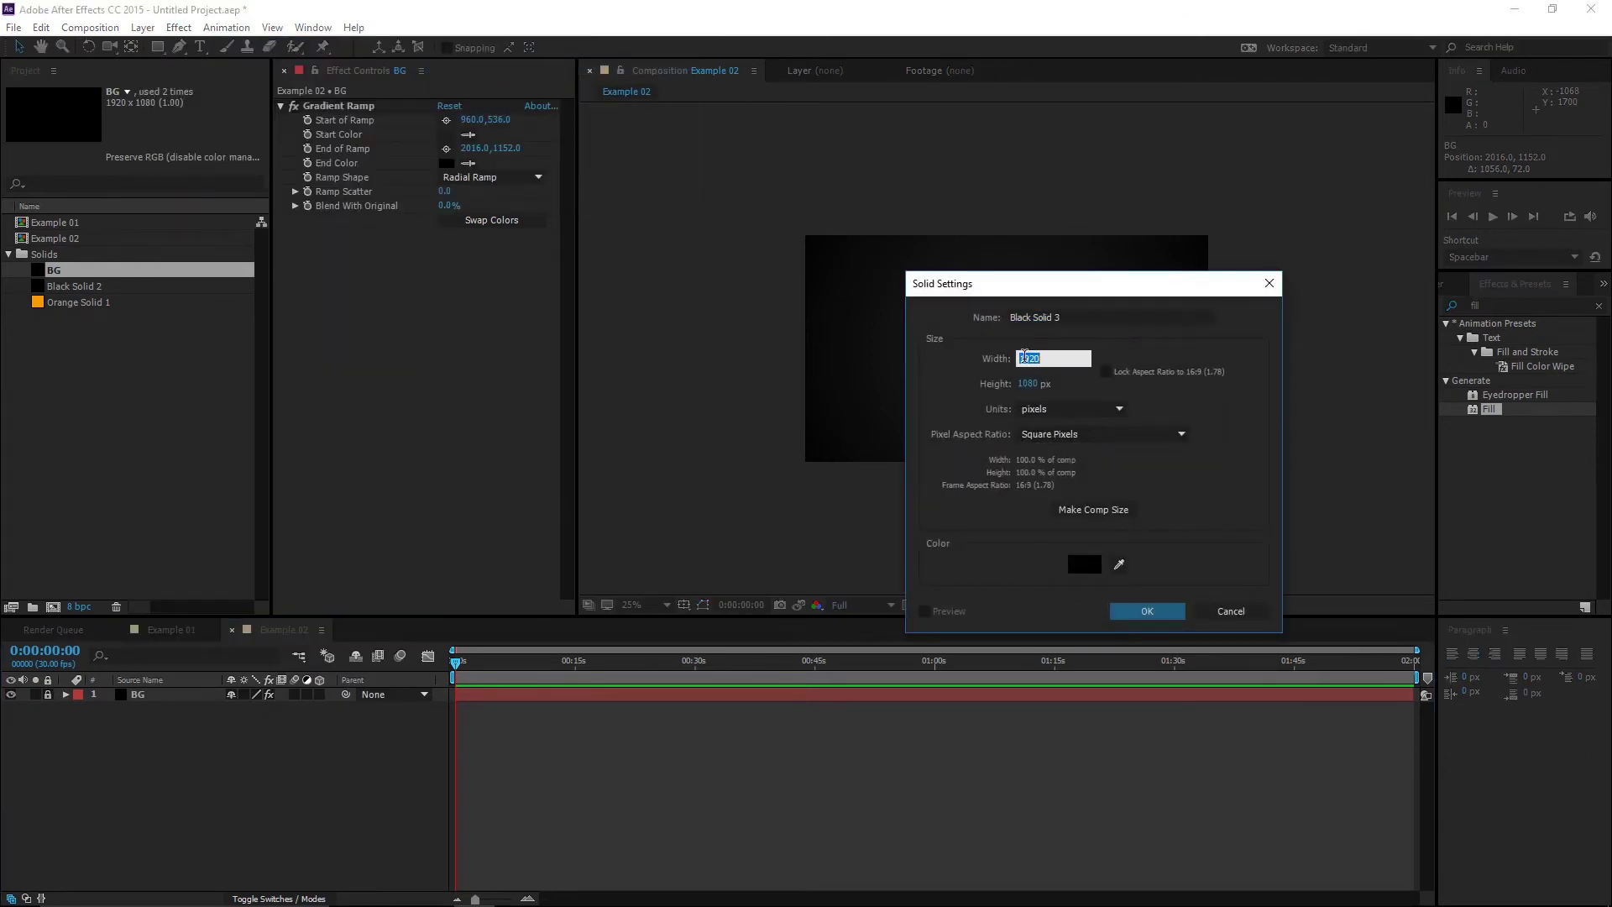
text(500)
key(Tab)
text(500)
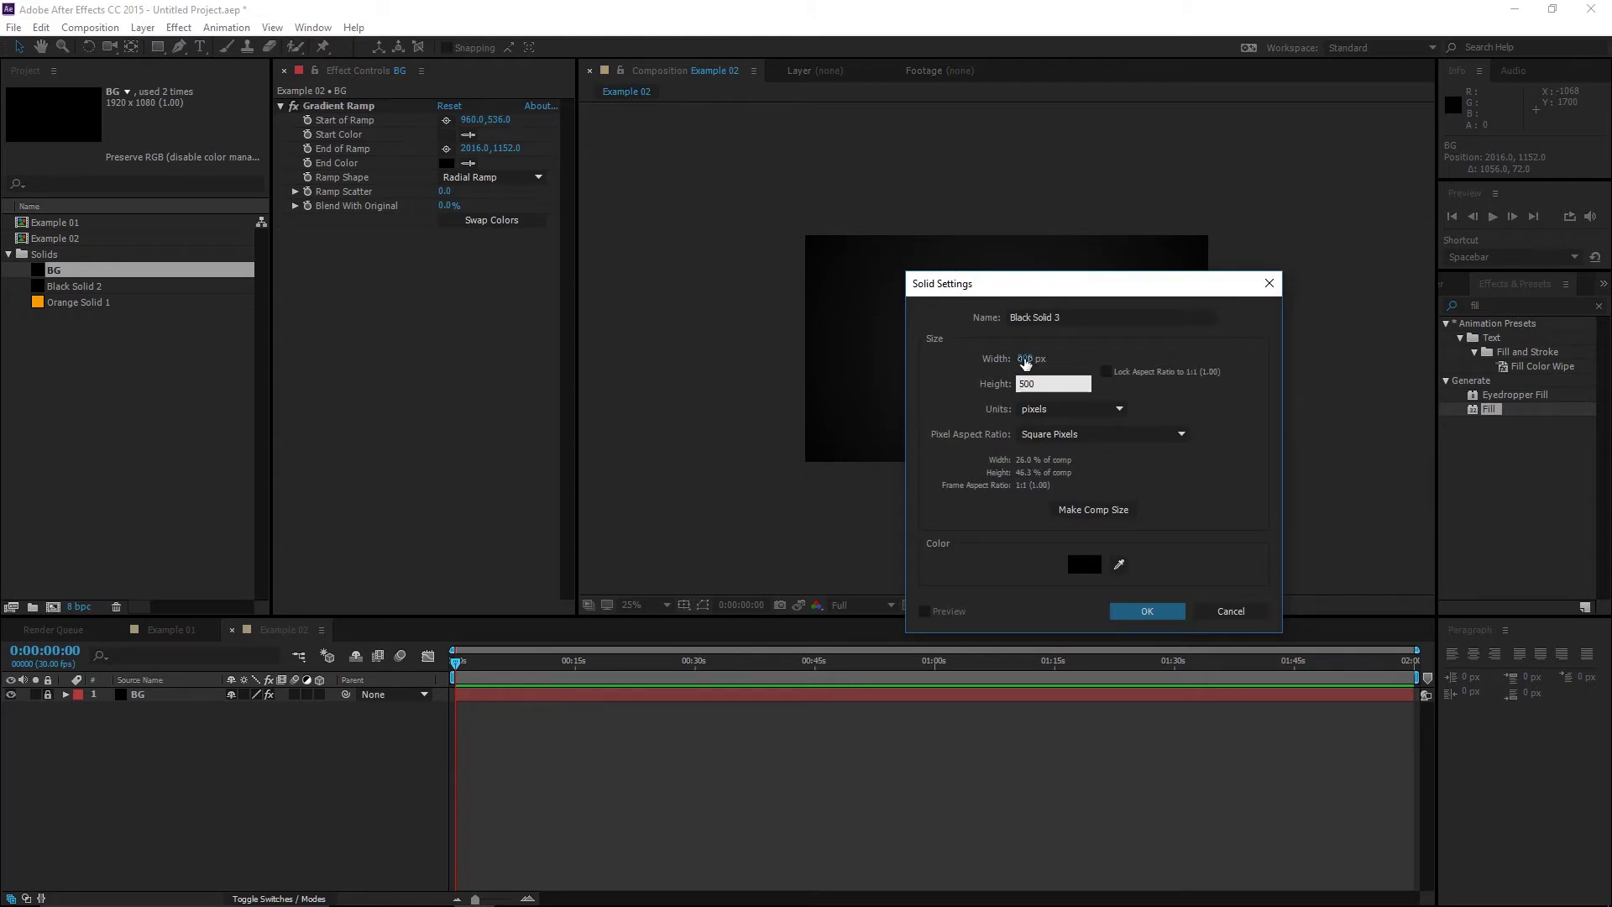
key(Return)
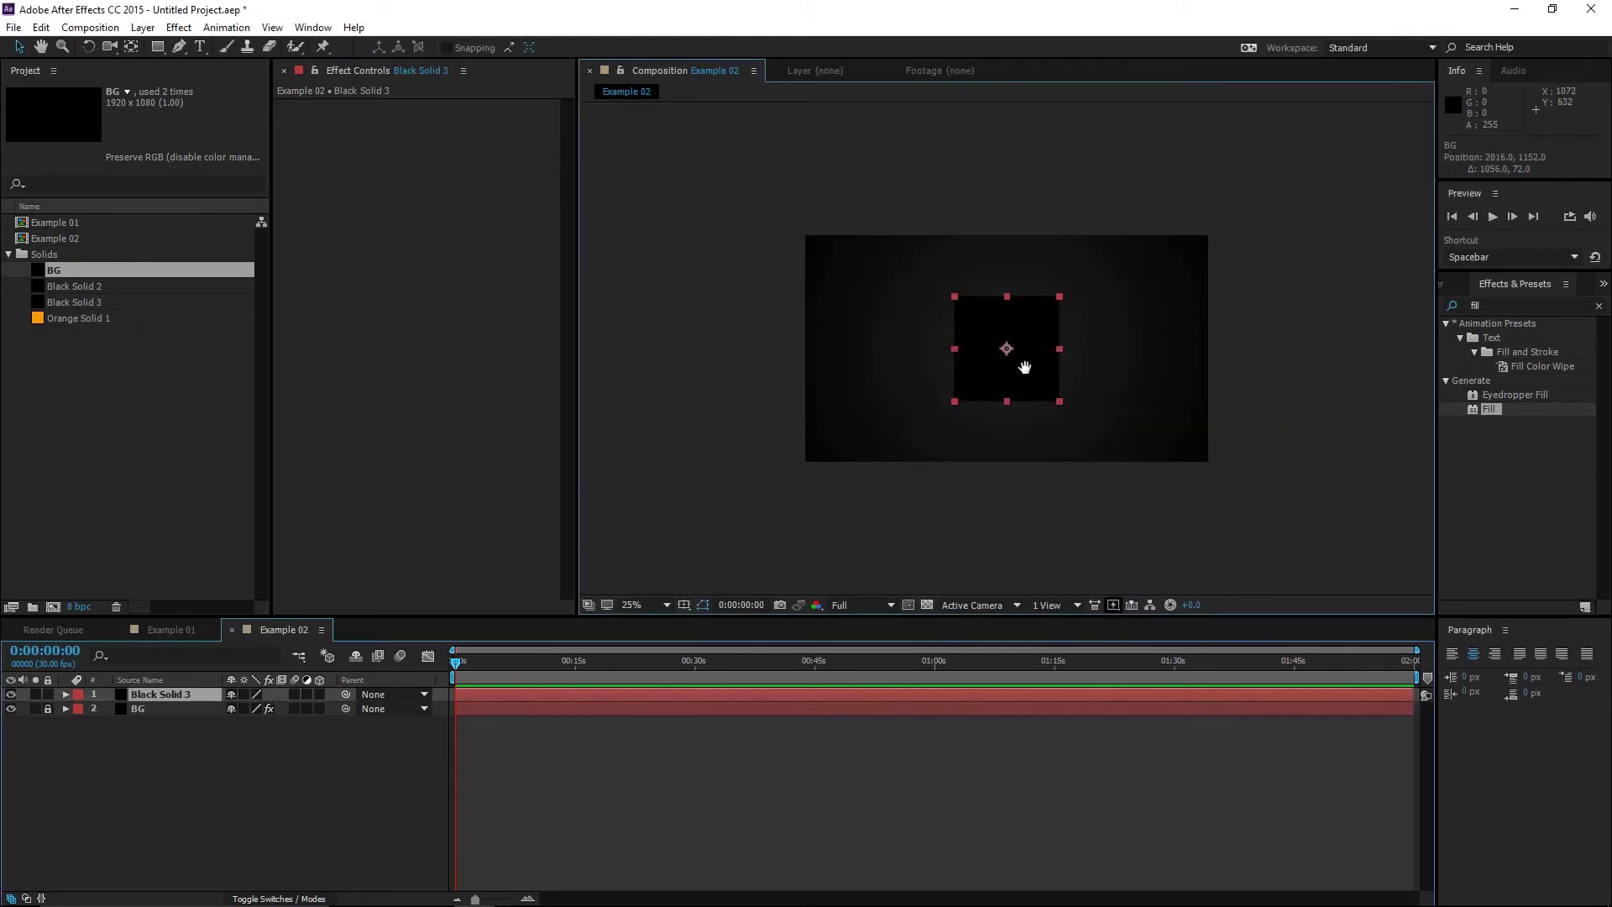
Apply a Fill effect to Black Solid 3 and set its colour toward bright green 66FF00.
drag(999, 371, 1094, 379)
scroll(1092, 382, up, 2)
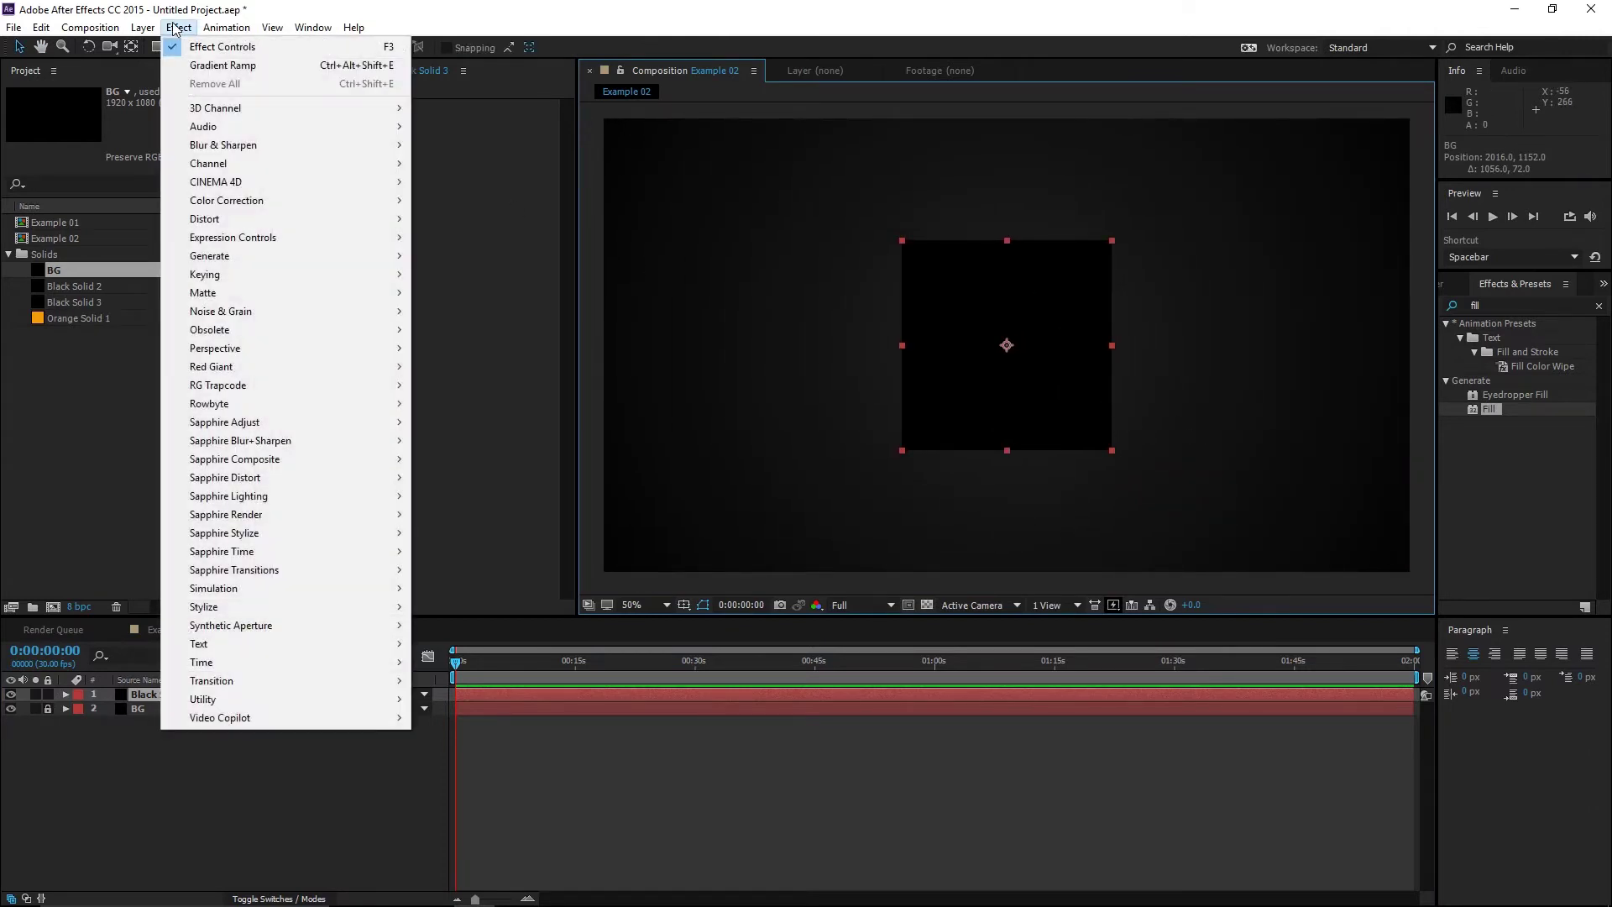
mouse_move(236, 257)
click(470, 530)
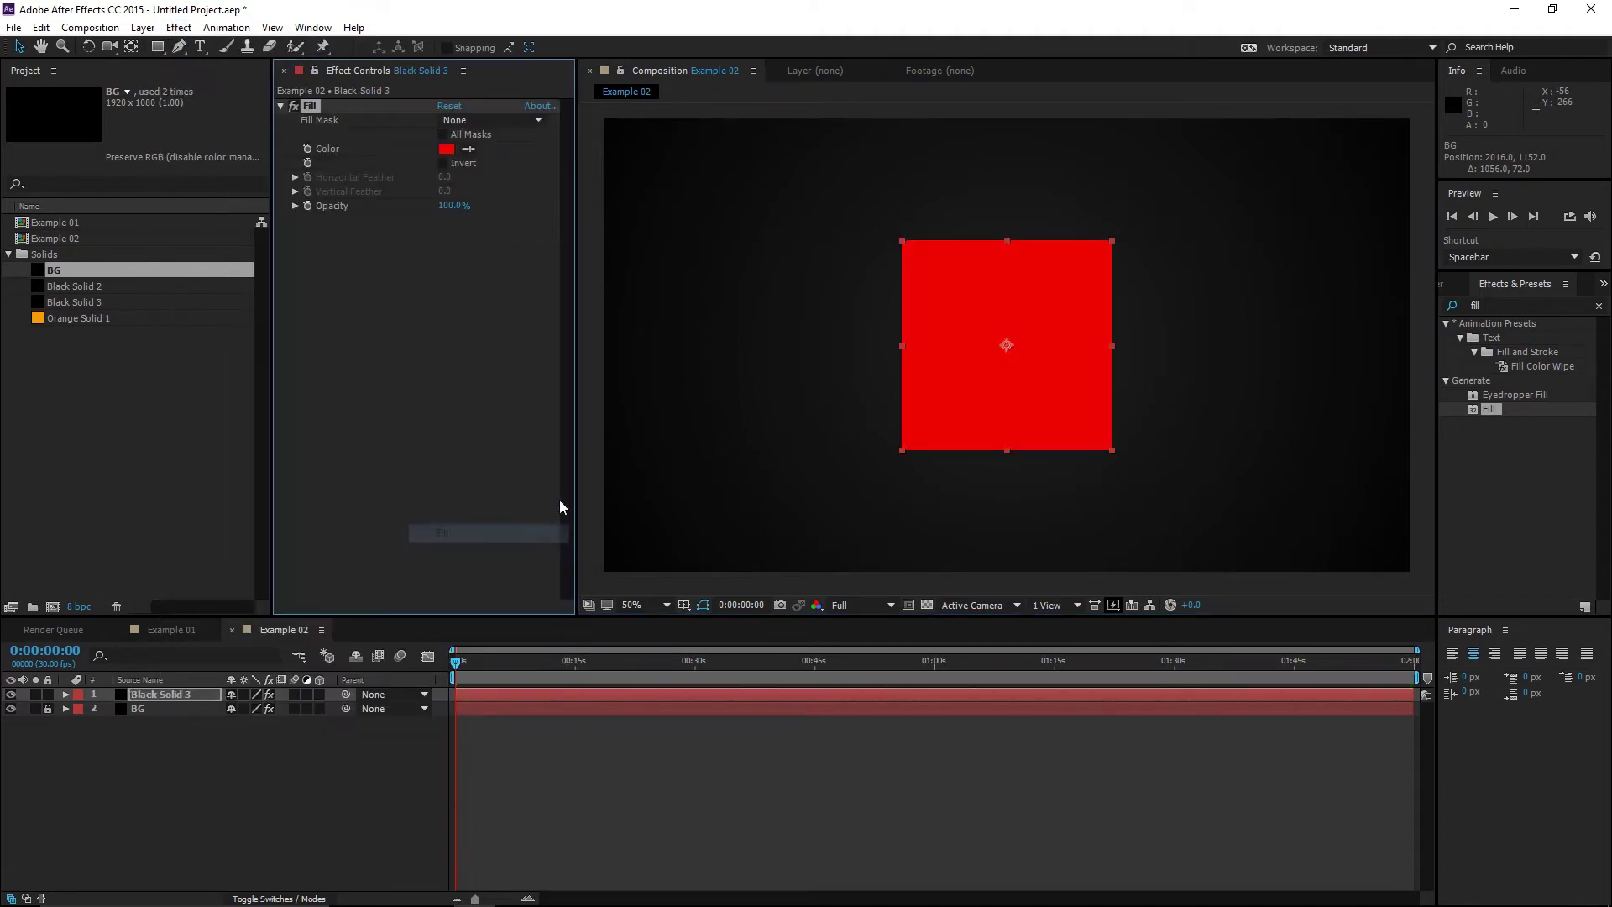
key(v)
click(449, 149)
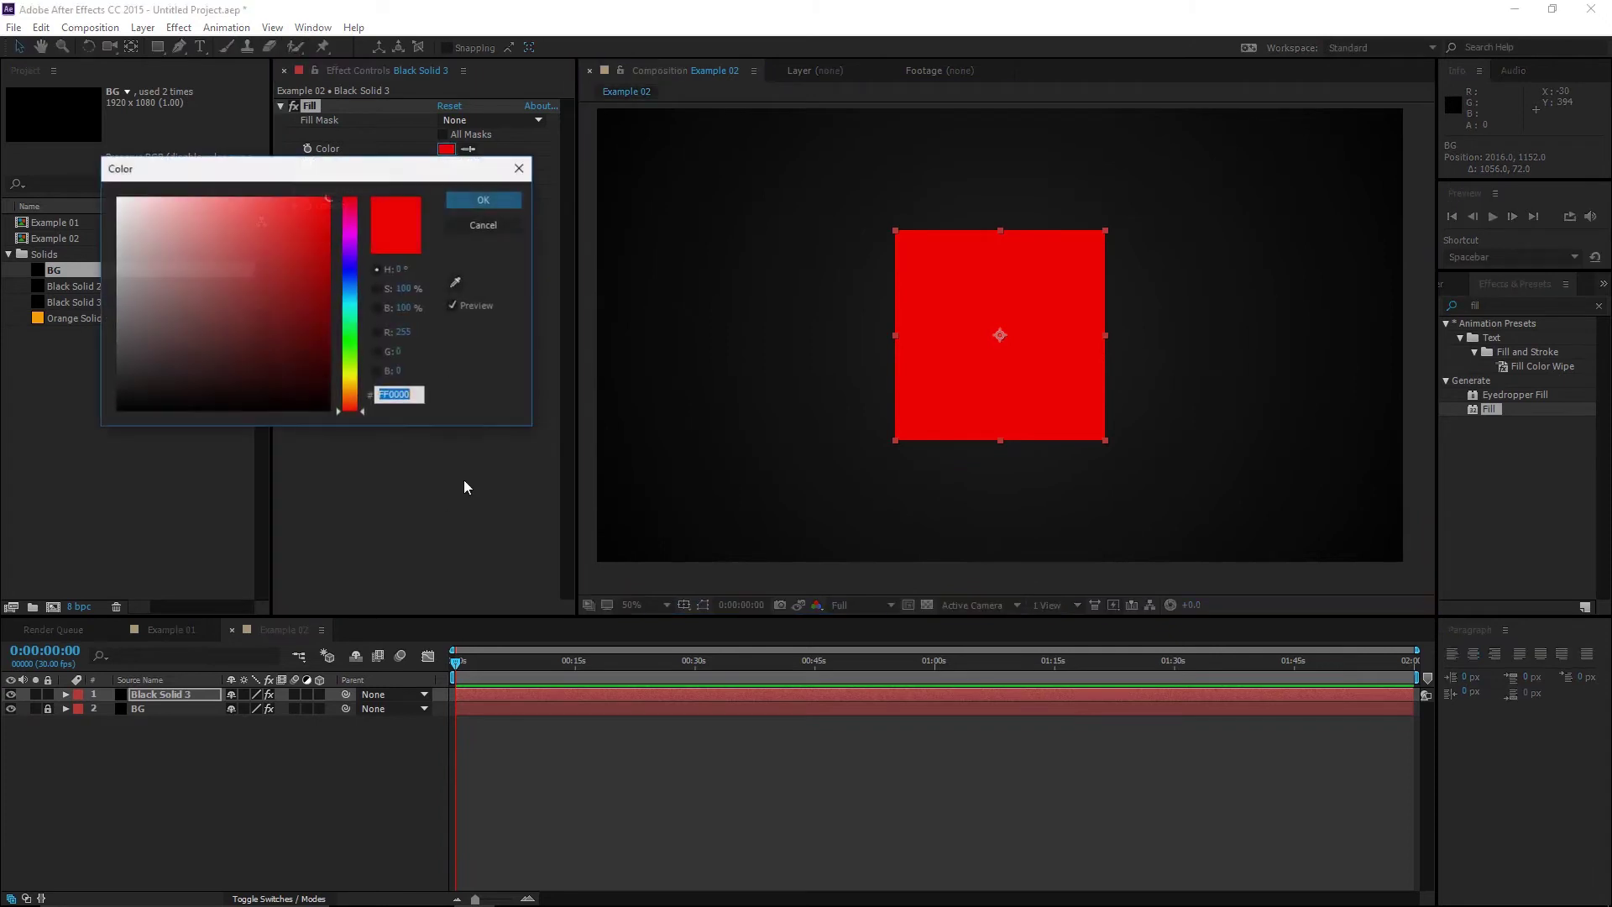
drag(363, 383, 351, 354)
Confirm the green fill, move the square right and duplicate the layer.
click(468, 201)
key(comma)
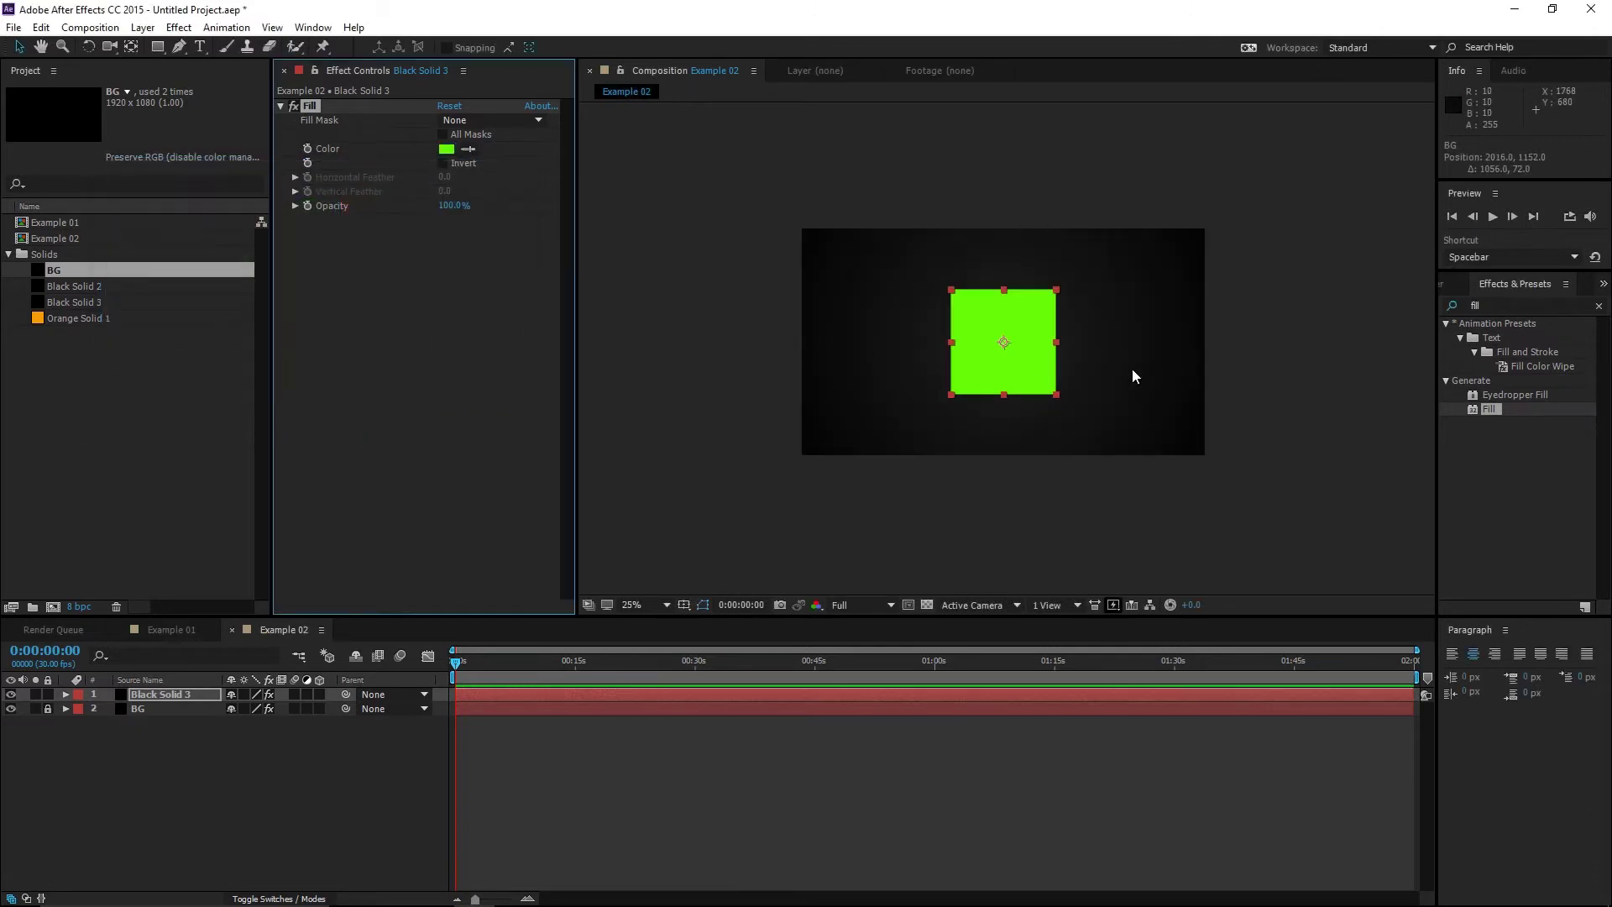
drag(1029, 368, 893, 331)
key(ctrl+d)
key(ctrl+z)
key(ctrl+d)
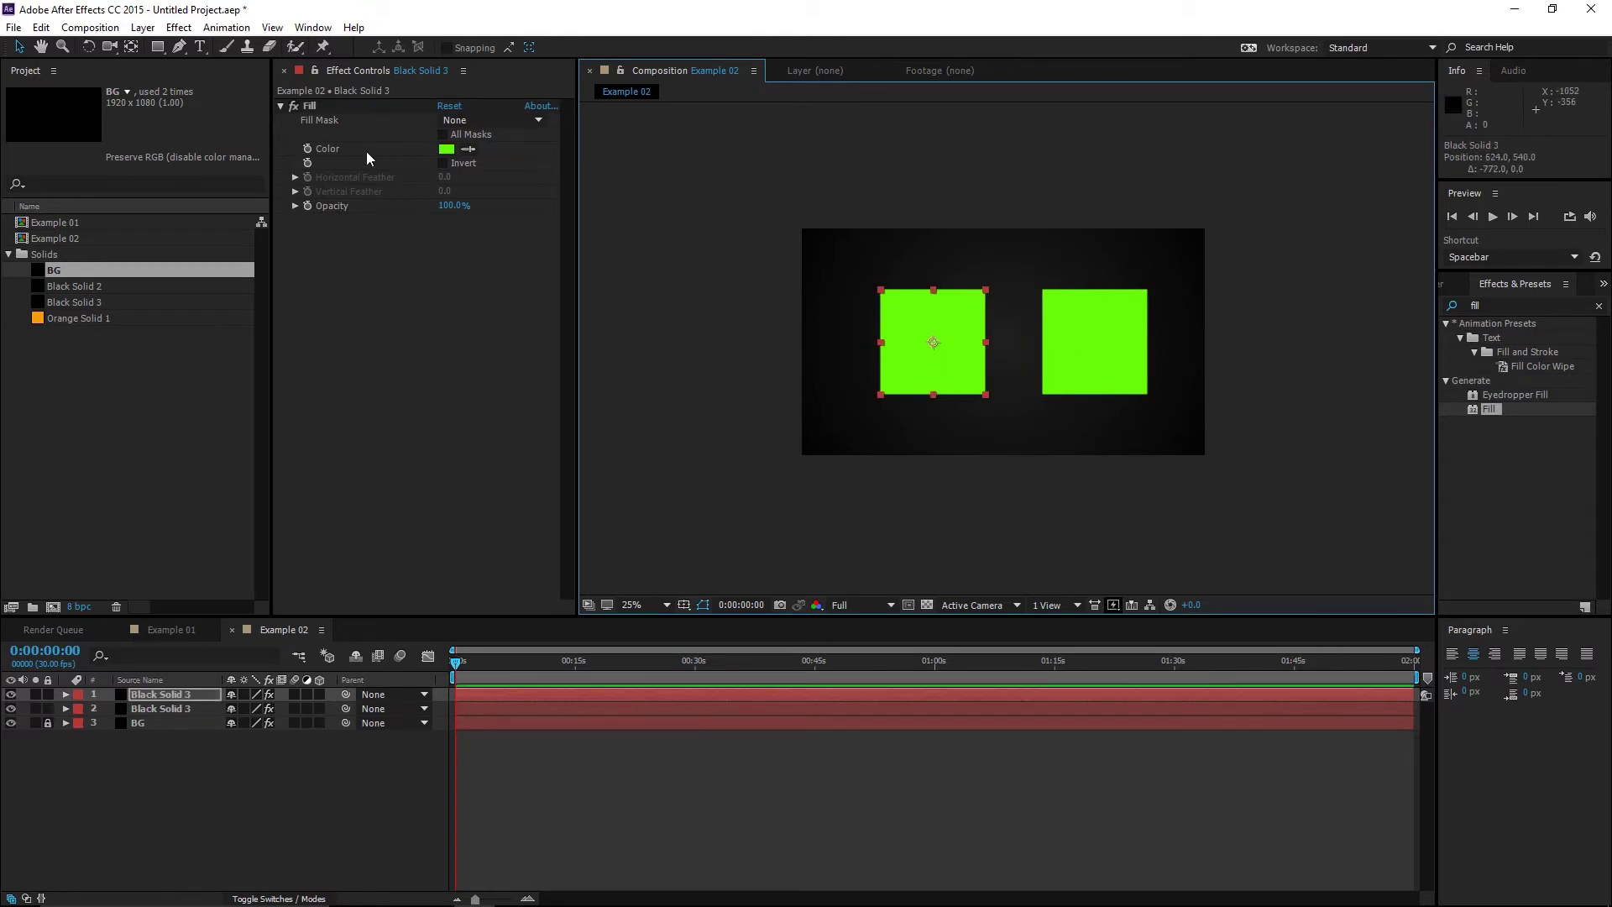
Recolour the duplicate's fill to blue 006CFF and nudge the green square slightly left.
click(445, 149)
drag(351, 324, 354, 247)
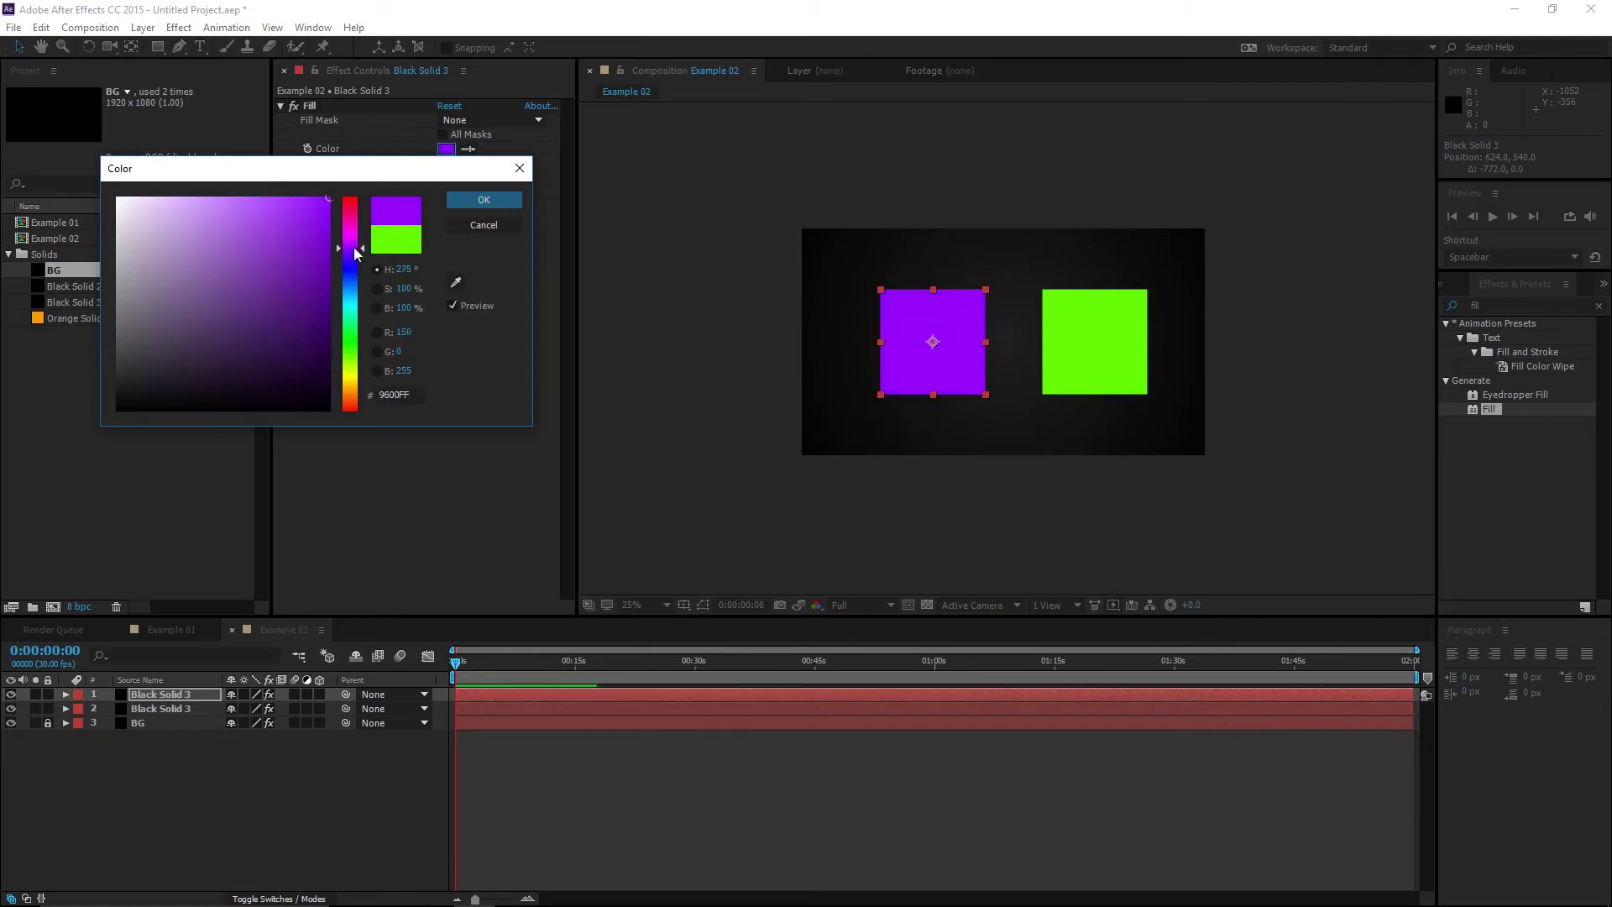
click(491, 199)
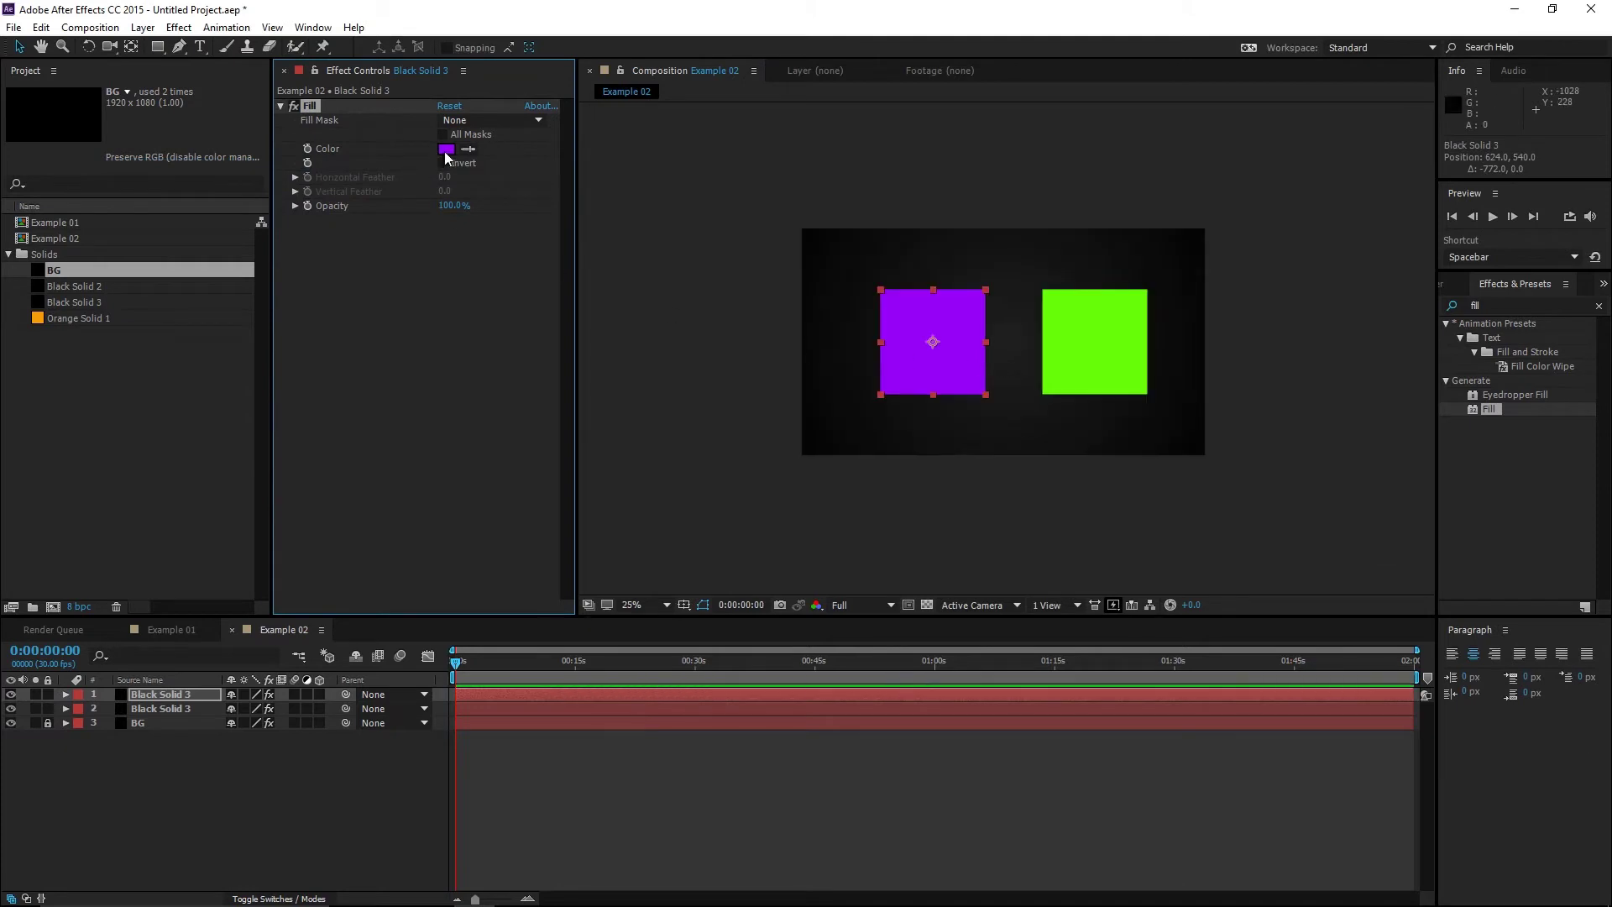
click(446, 150)
drag(354, 328, 353, 280)
click(483, 200)
scroll(1045, 381, up, 1)
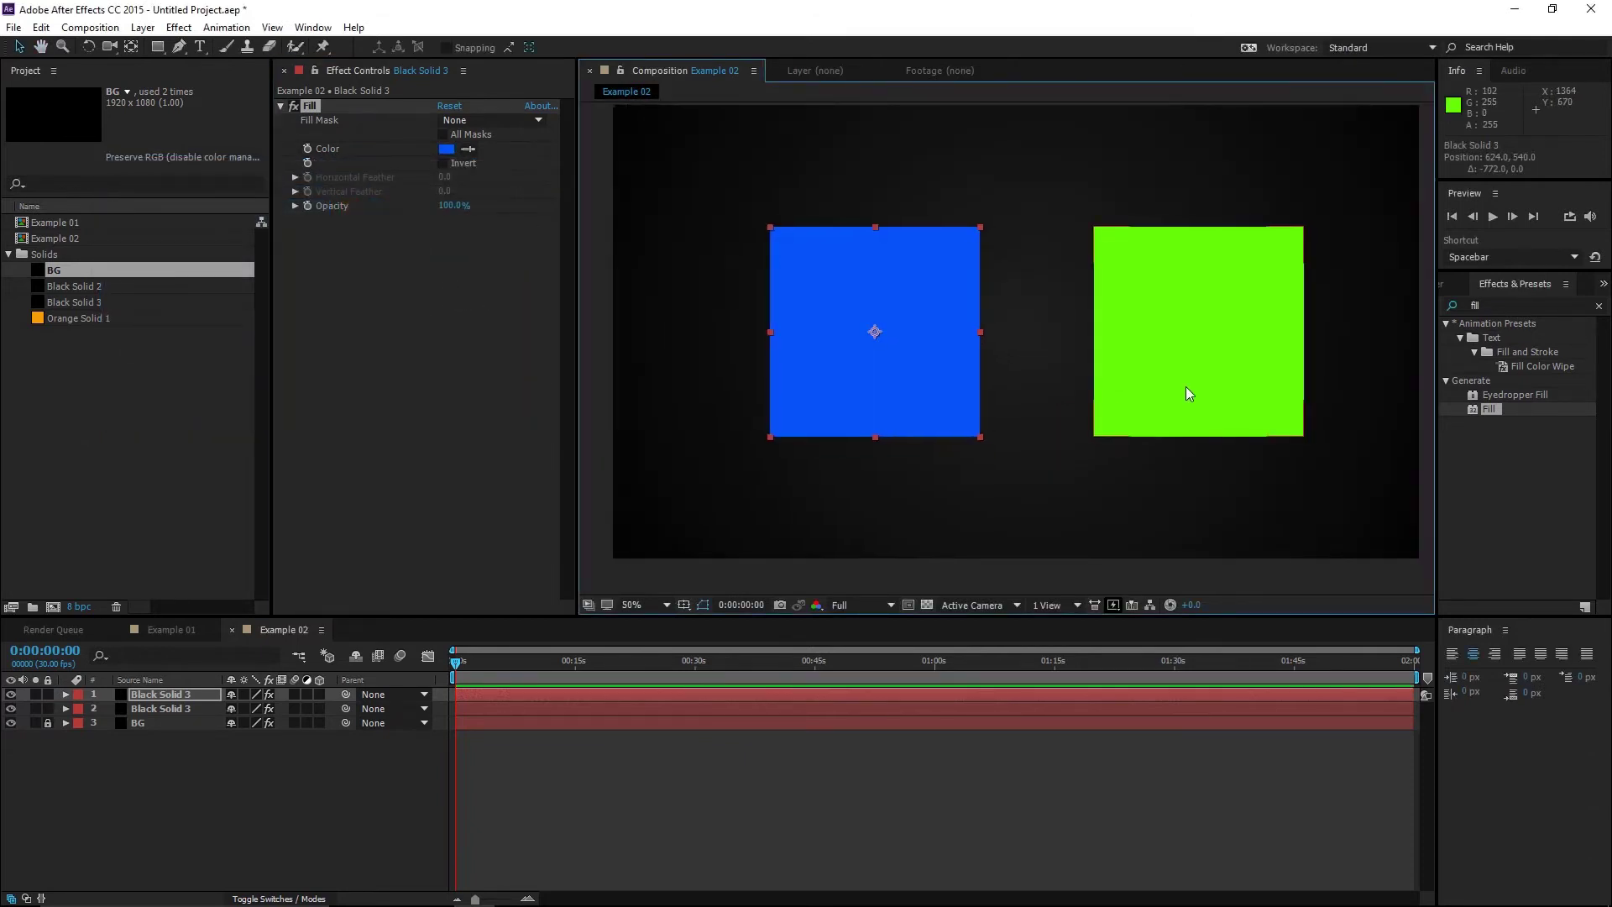
drag(1184, 386, 1157, 390)
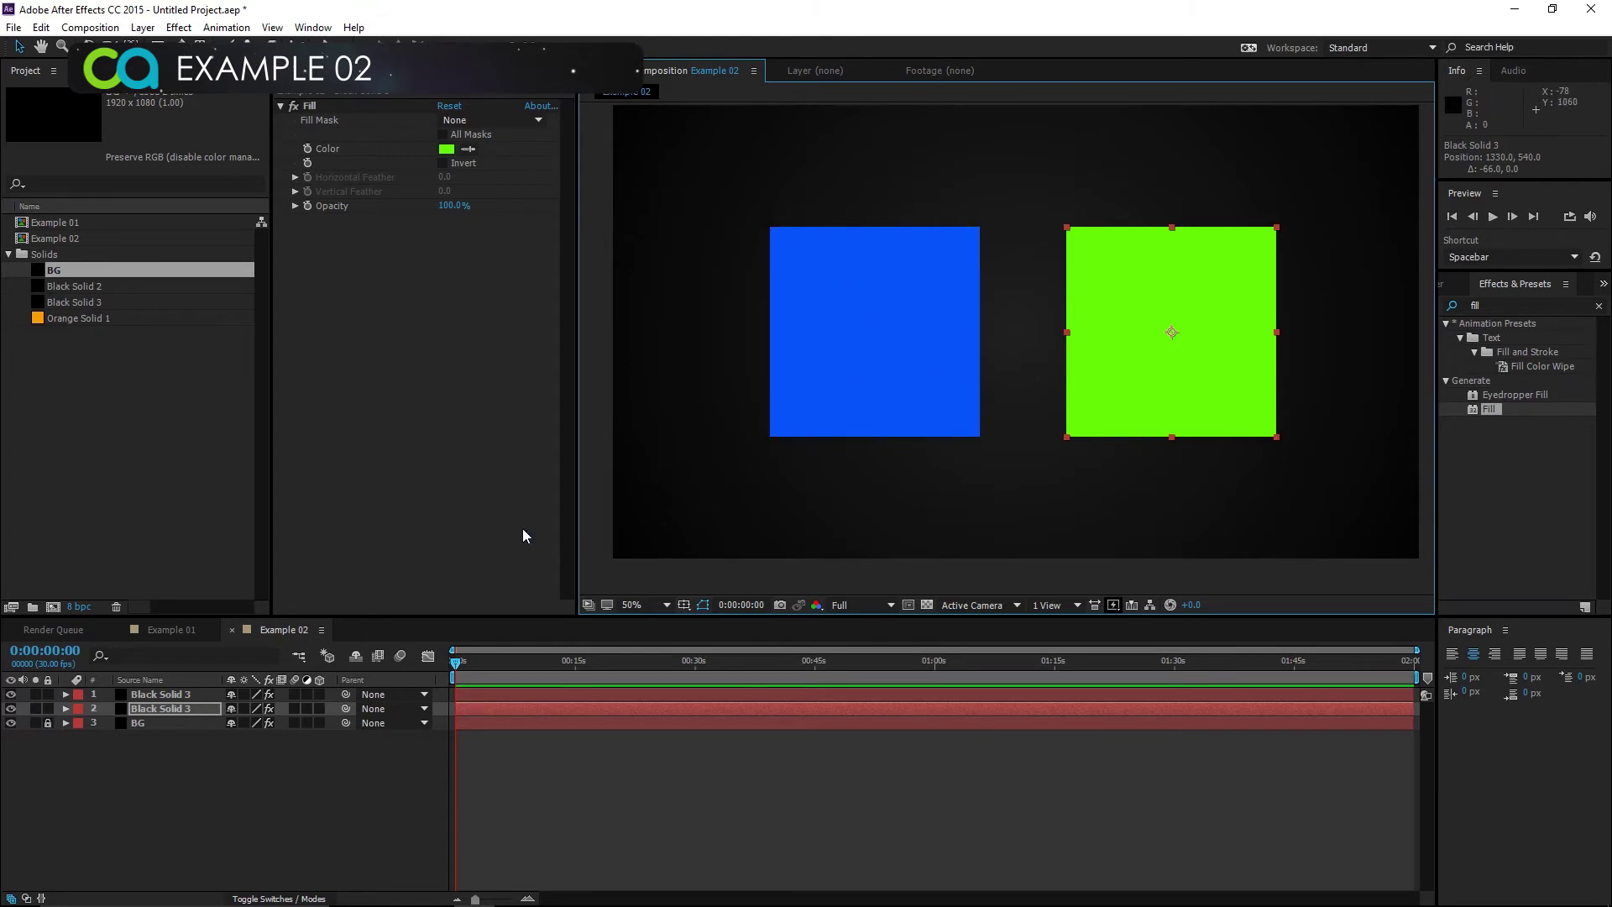
Rename the two square layers Green and Blue.
click(191, 708)
key(Return)
text(Green)
key(Return)
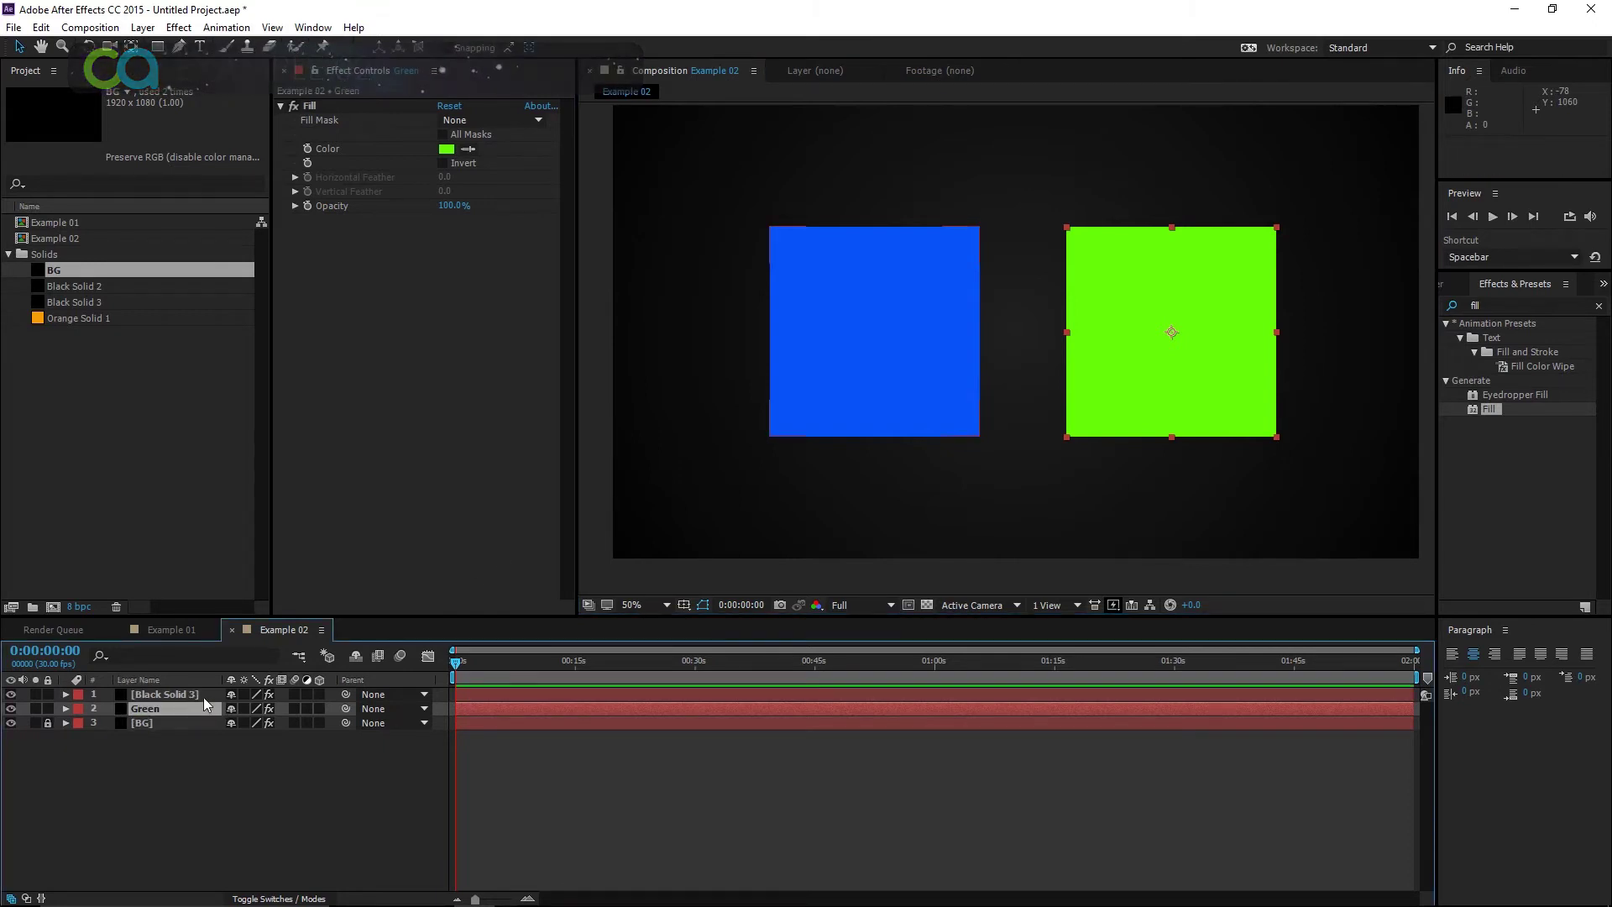
click(204, 697)
key(Return)
text(Blue)
key(Return)
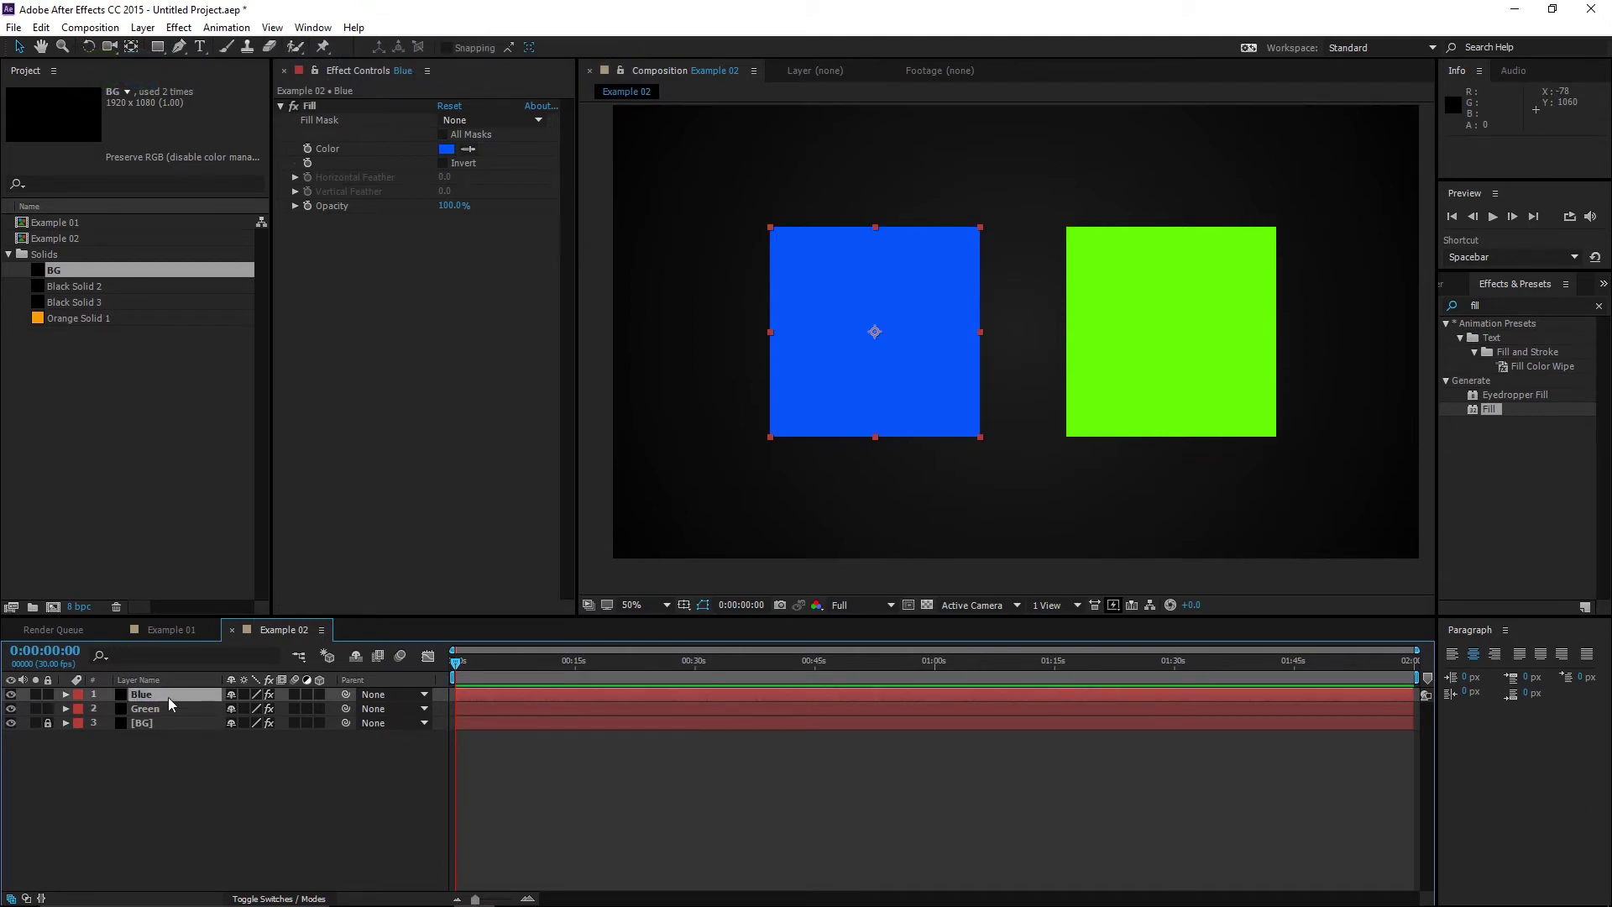
Move the Blue layer below Green in the layer stack.
drag(168, 696, 170, 723)
click(173, 693)
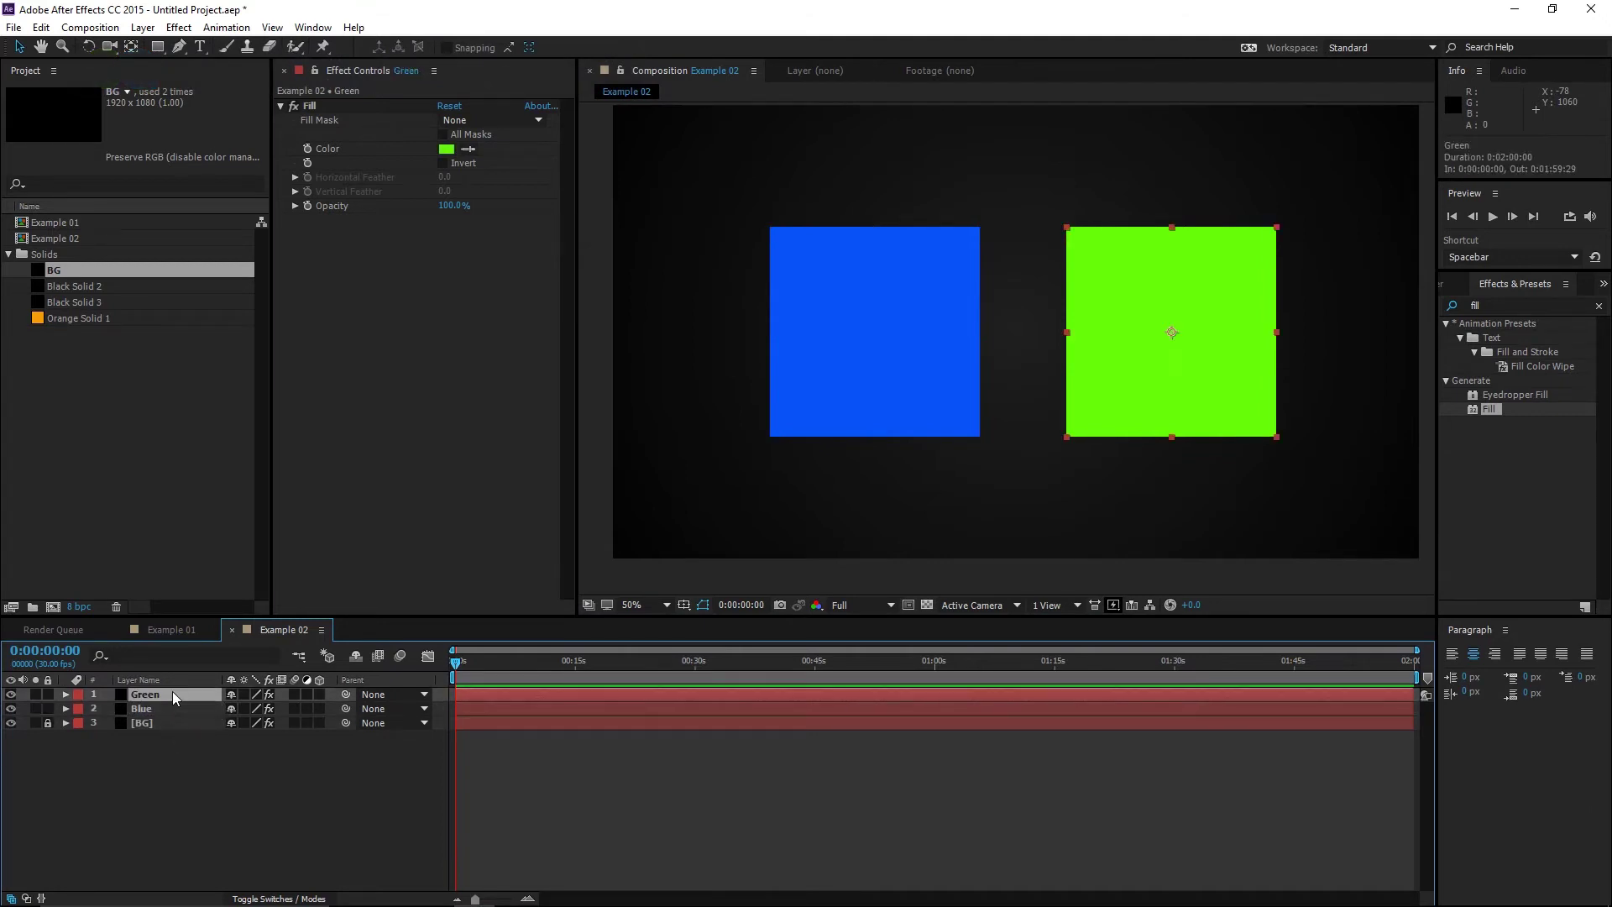
click(174, 709)
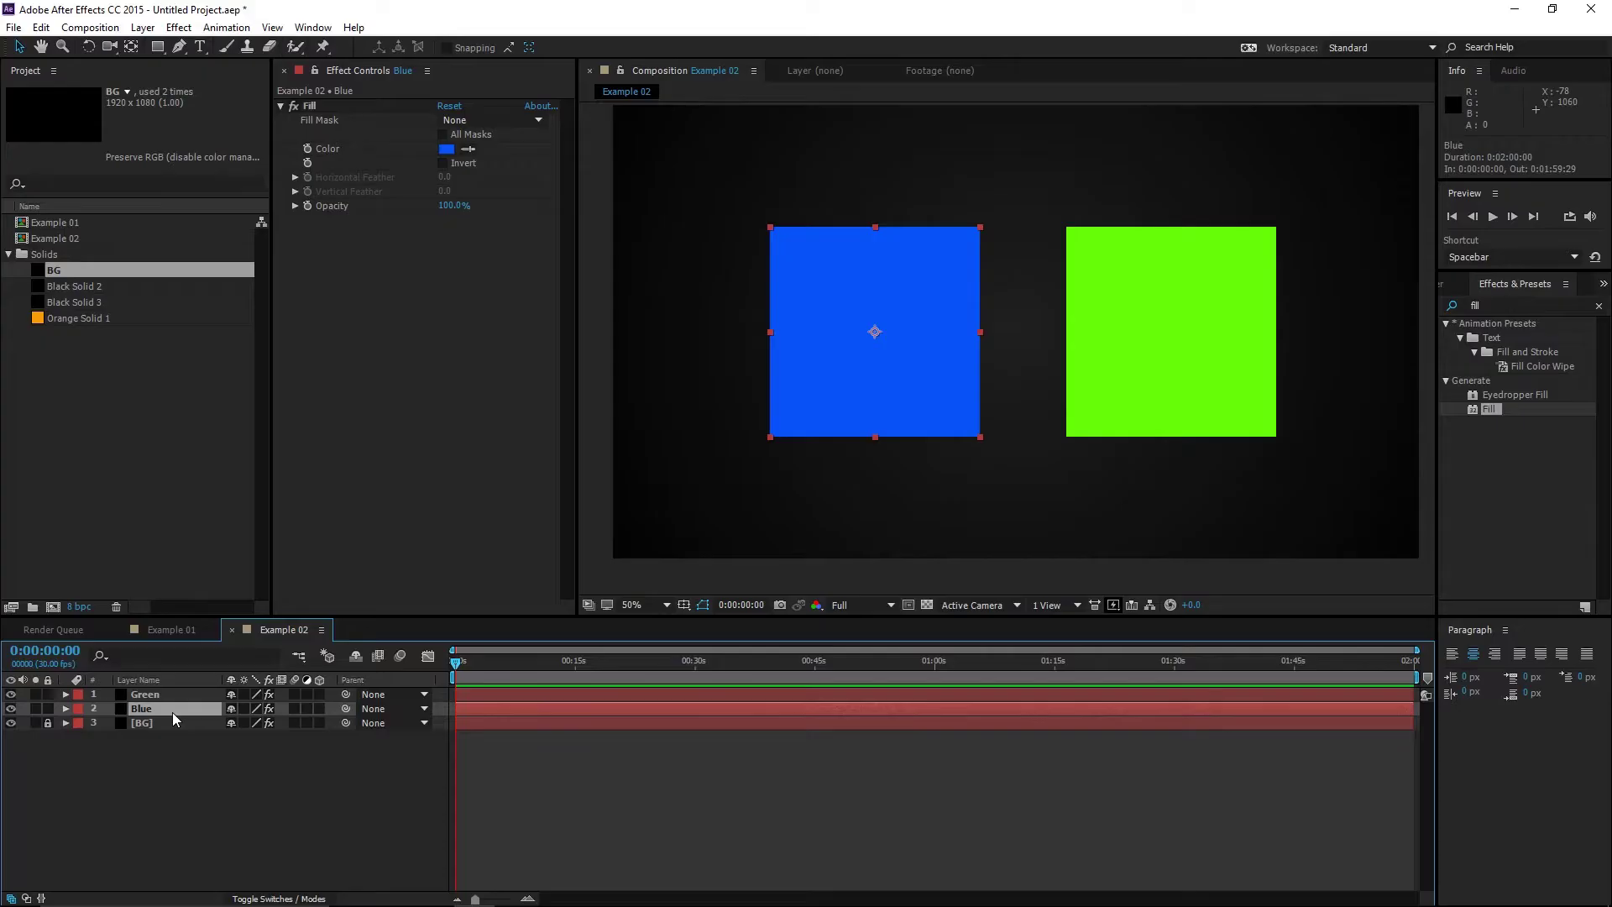
Split Blue's Position into X Position 624 and Y Position 540, then select the Green layer.
key(p)
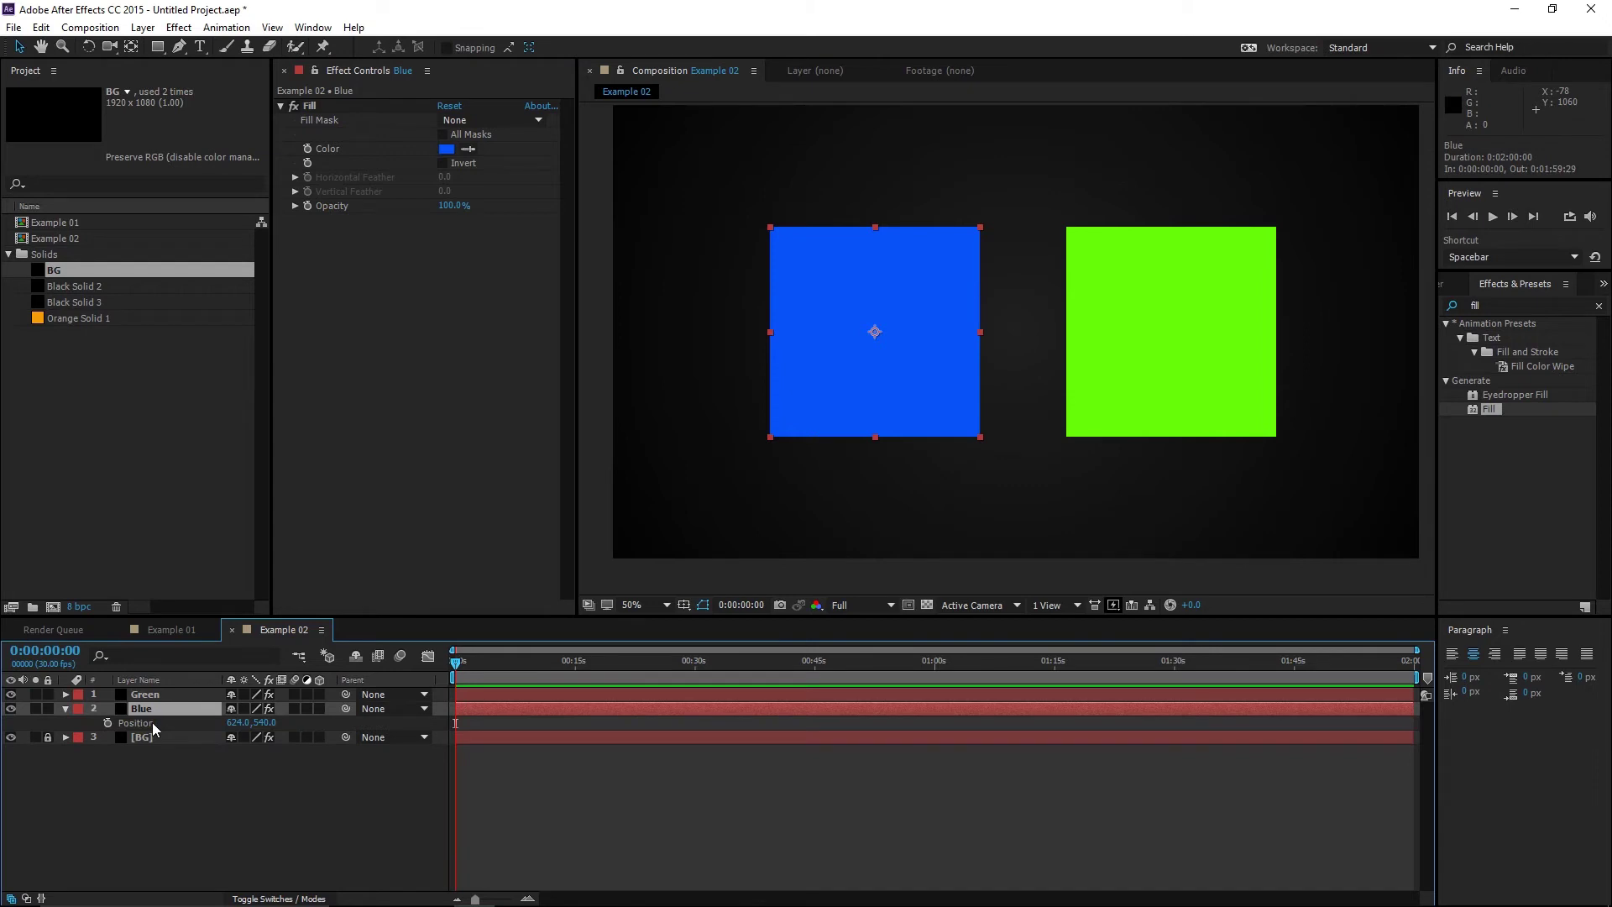
right_click(153, 722)
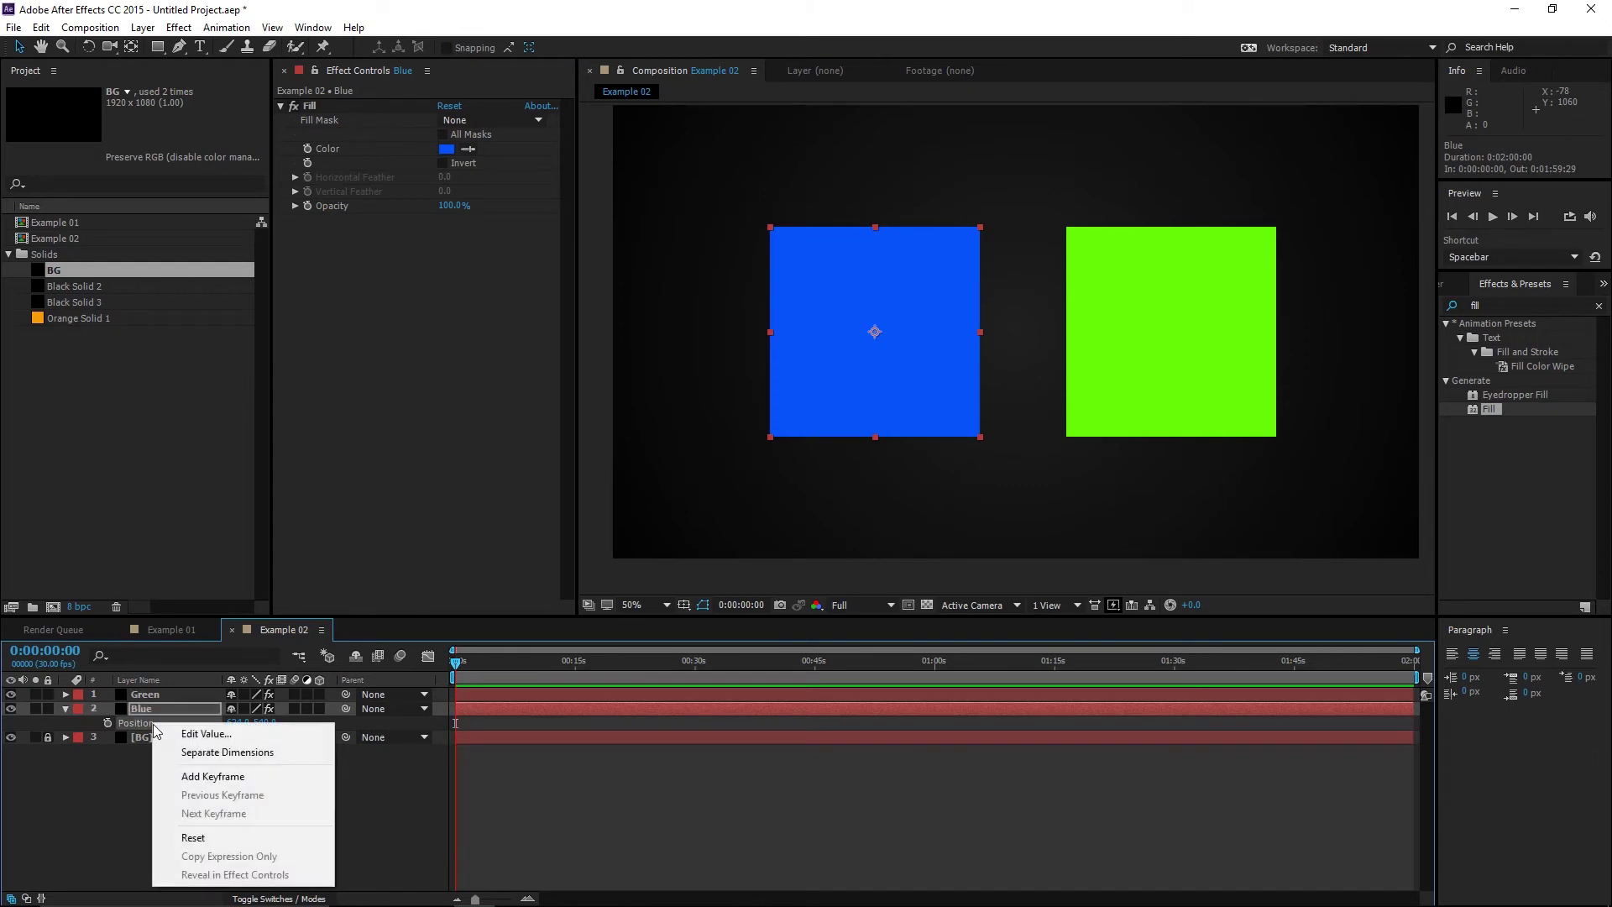
click(194, 752)
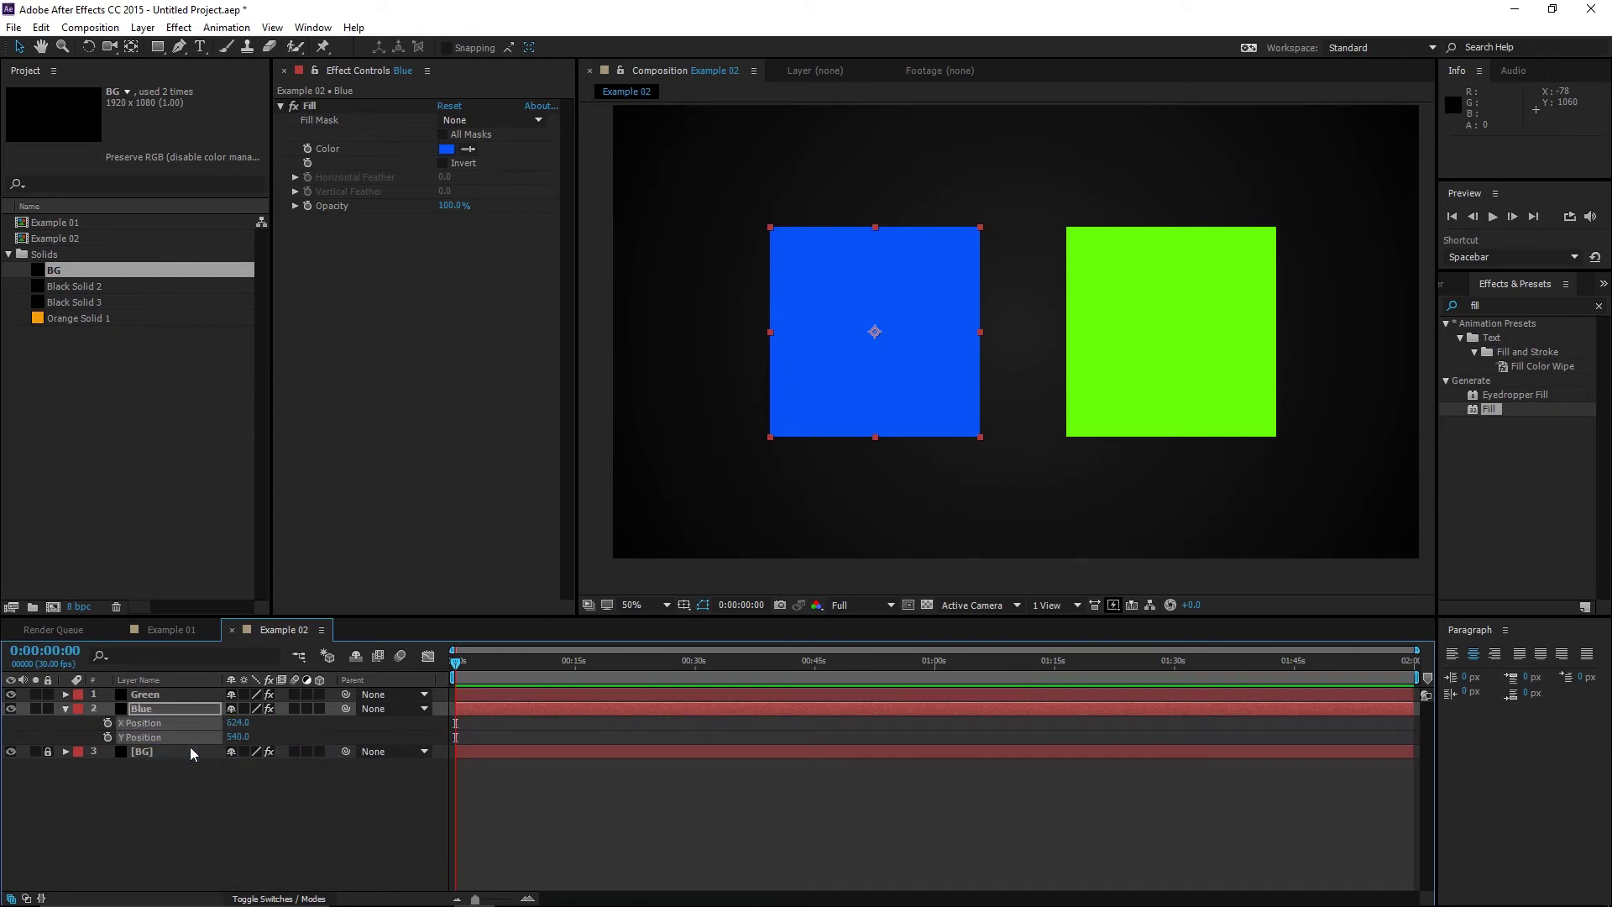
click(87, 816)
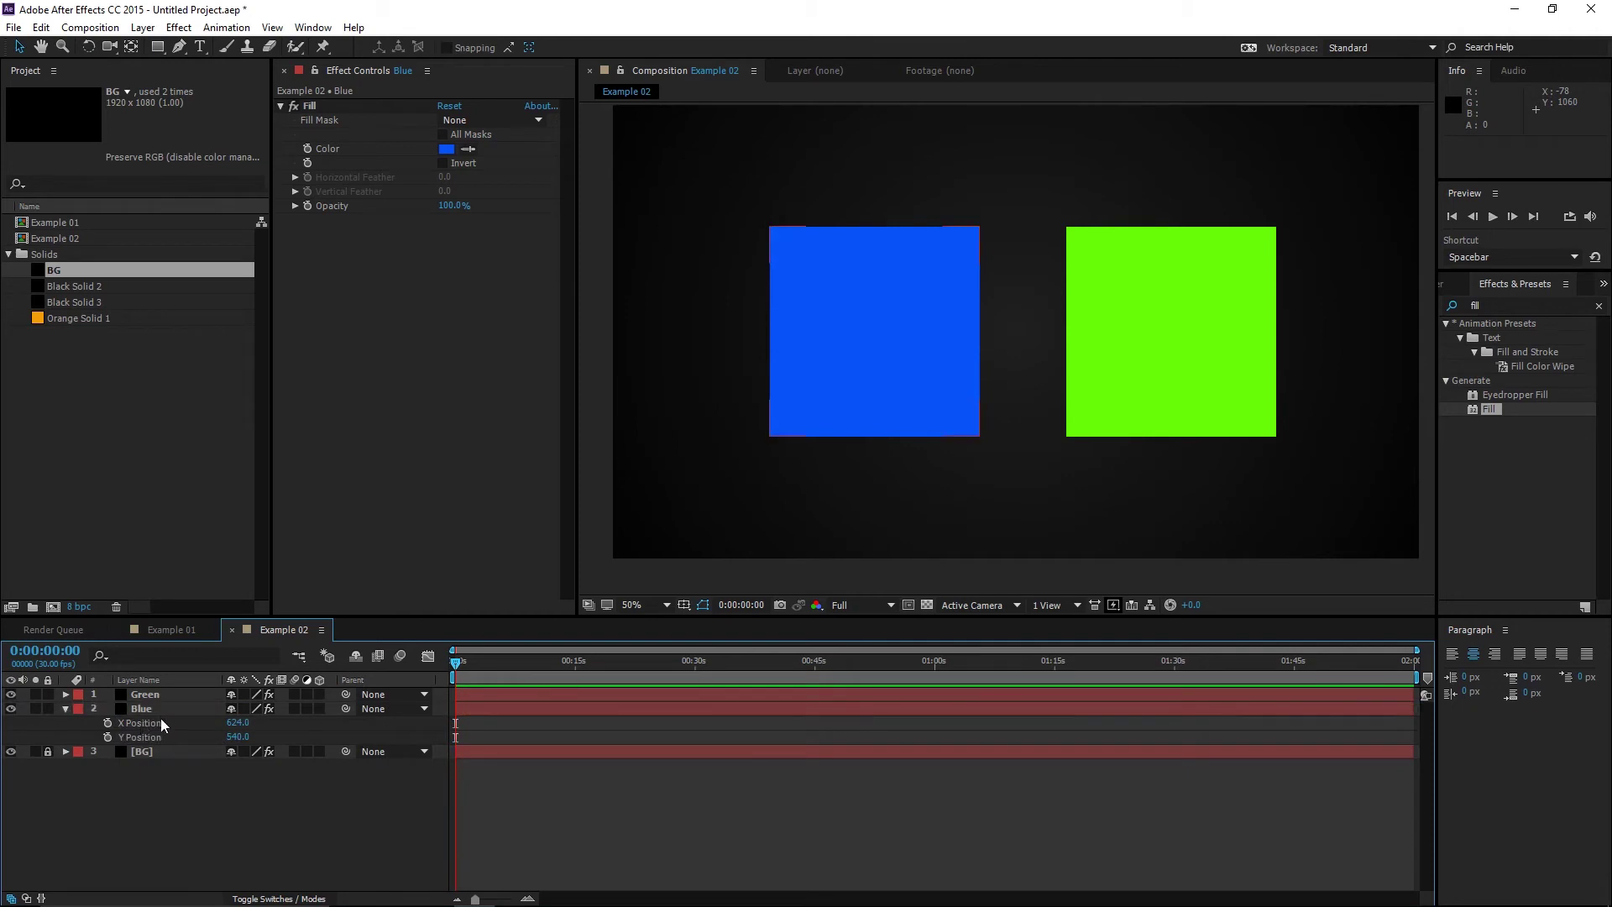
click(161, 697)
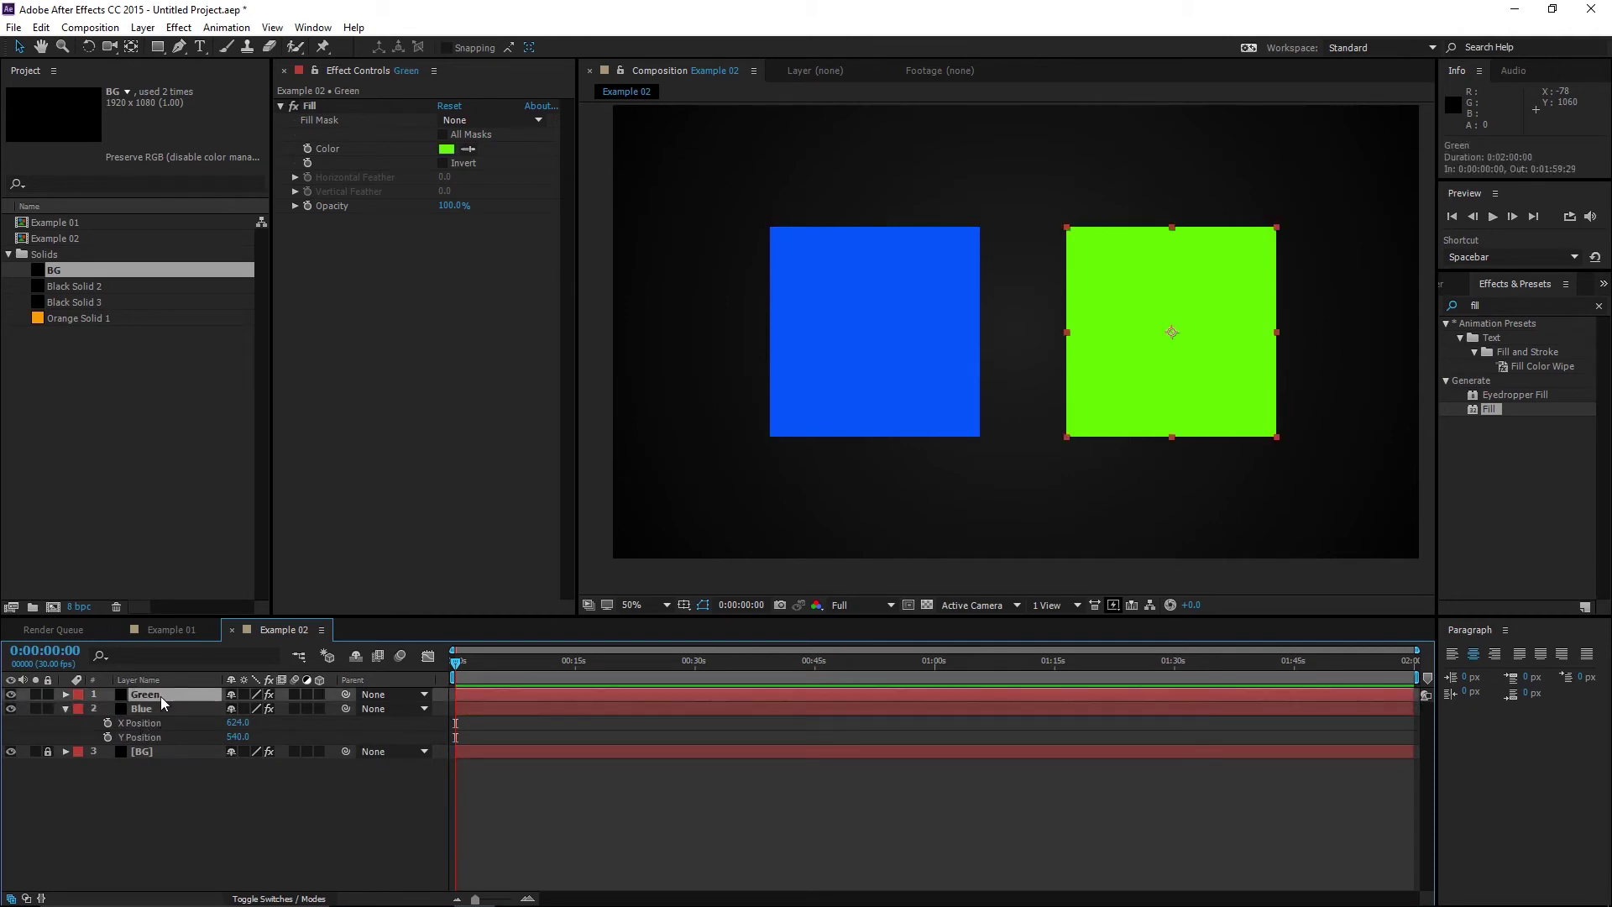
Give Green's Rotation an expression with the linear(t, tMin, tMax, value1, value2) template.
key(r)
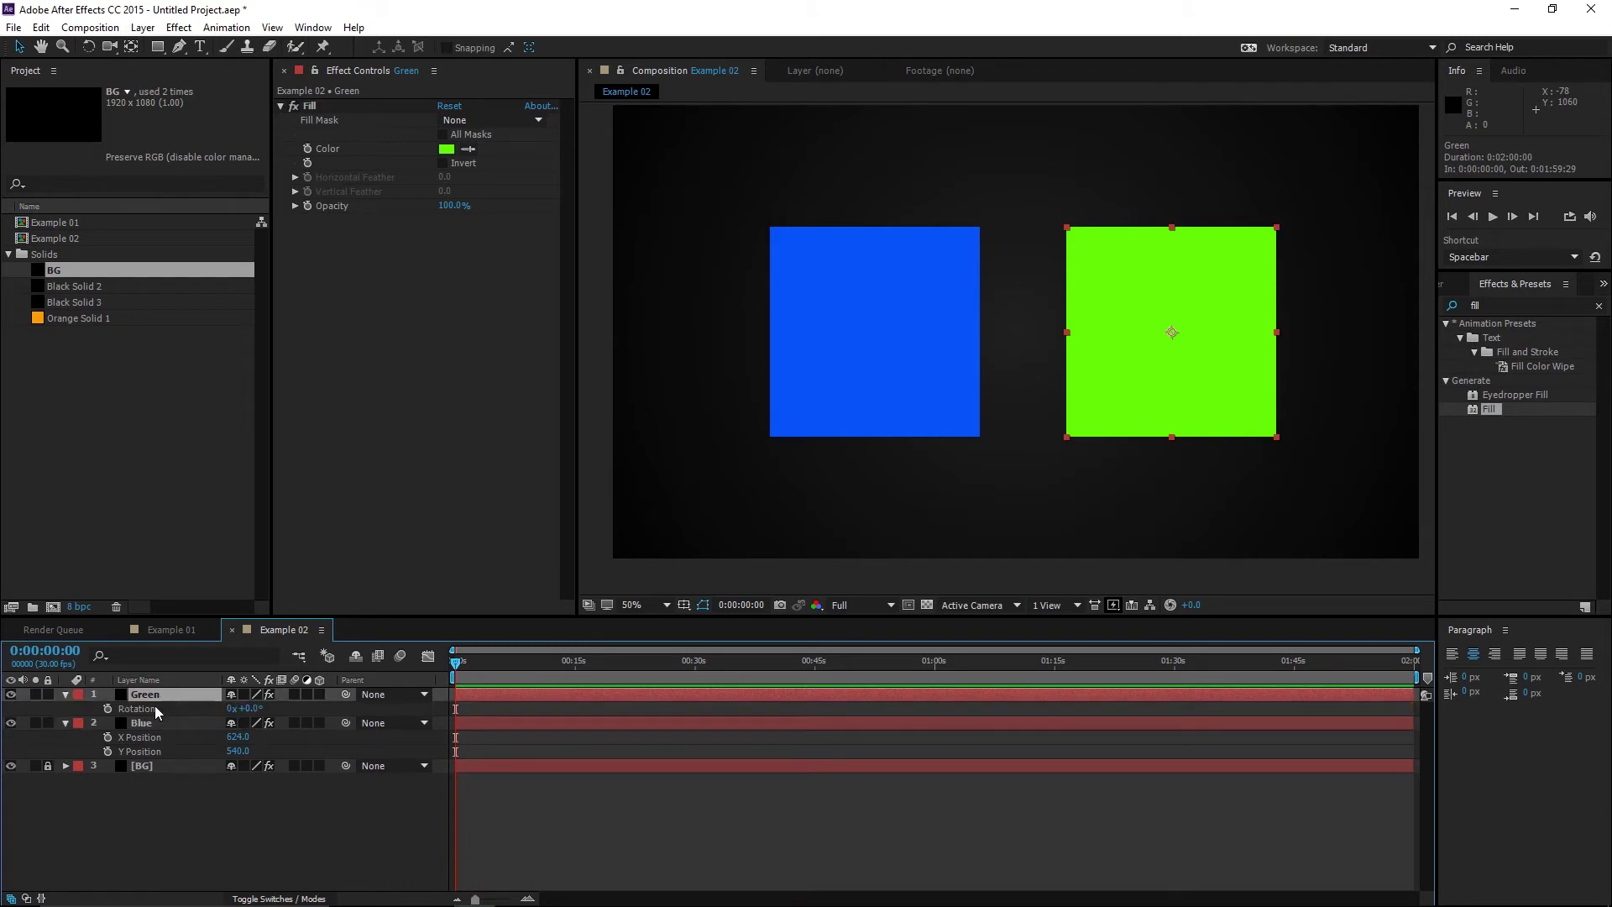
click(153, 708)
key(alt+shift+equal)
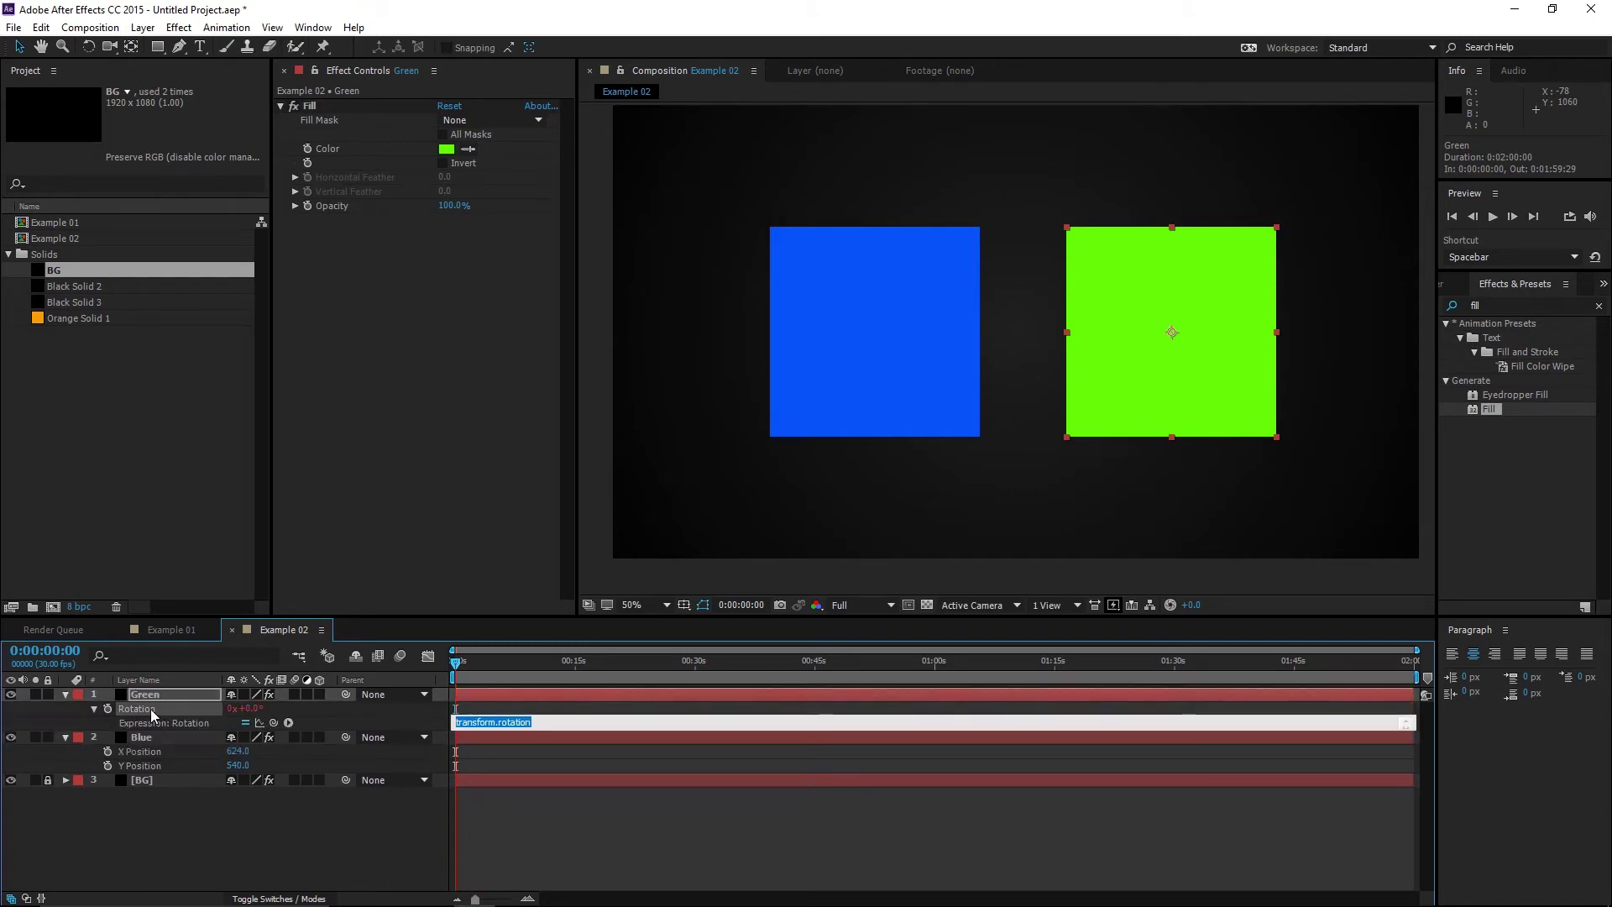
click(289, 723)
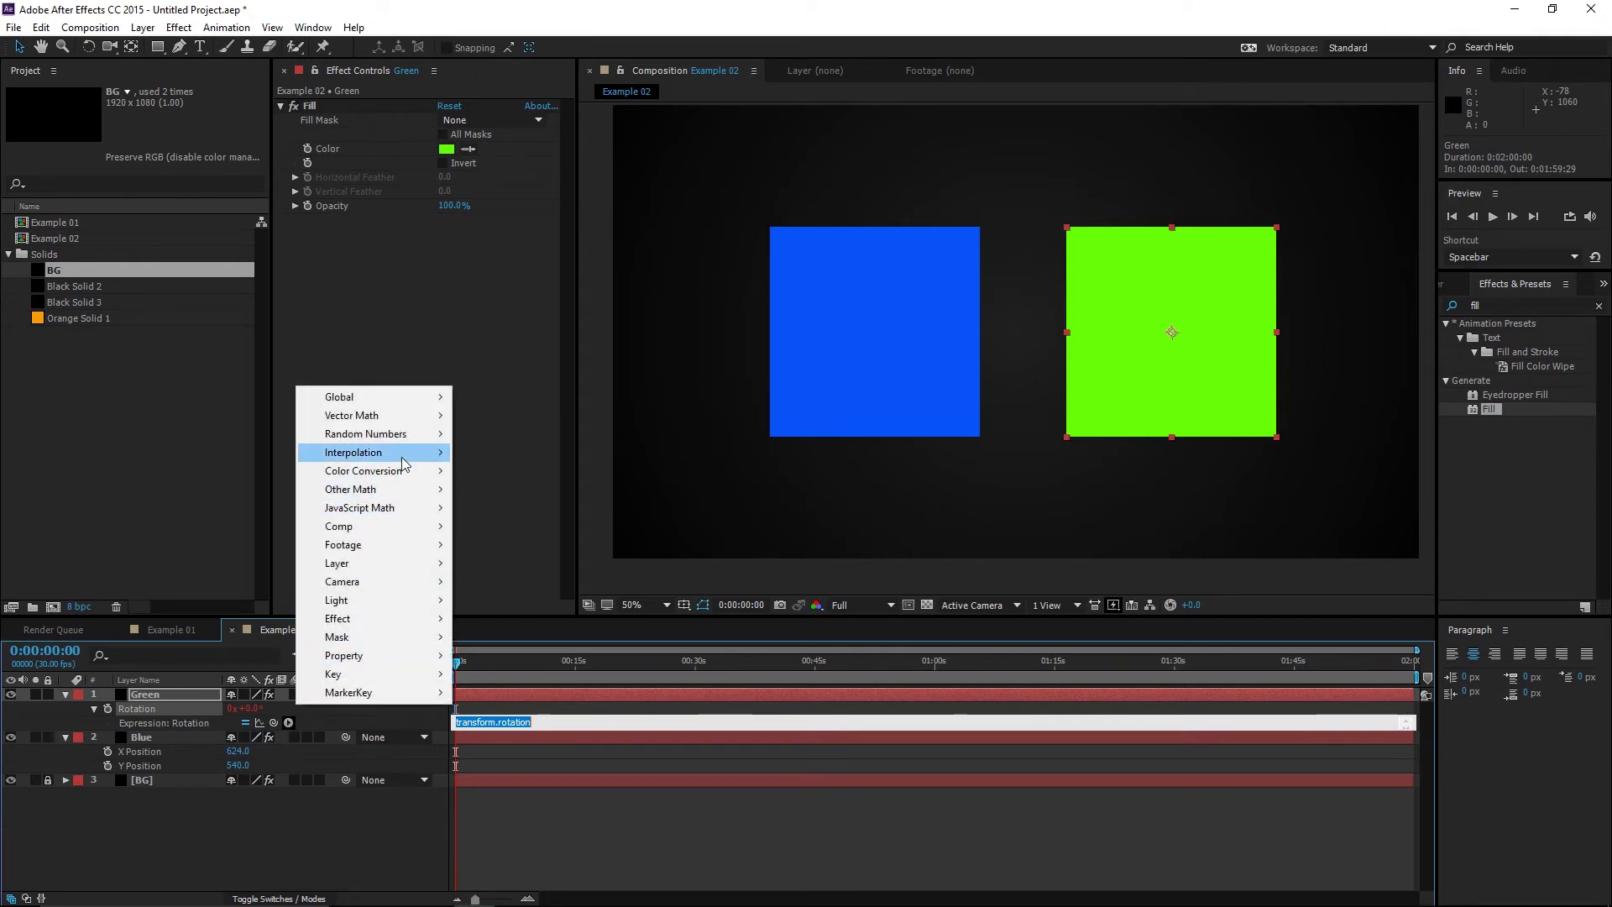
mouse_move(402, 459)
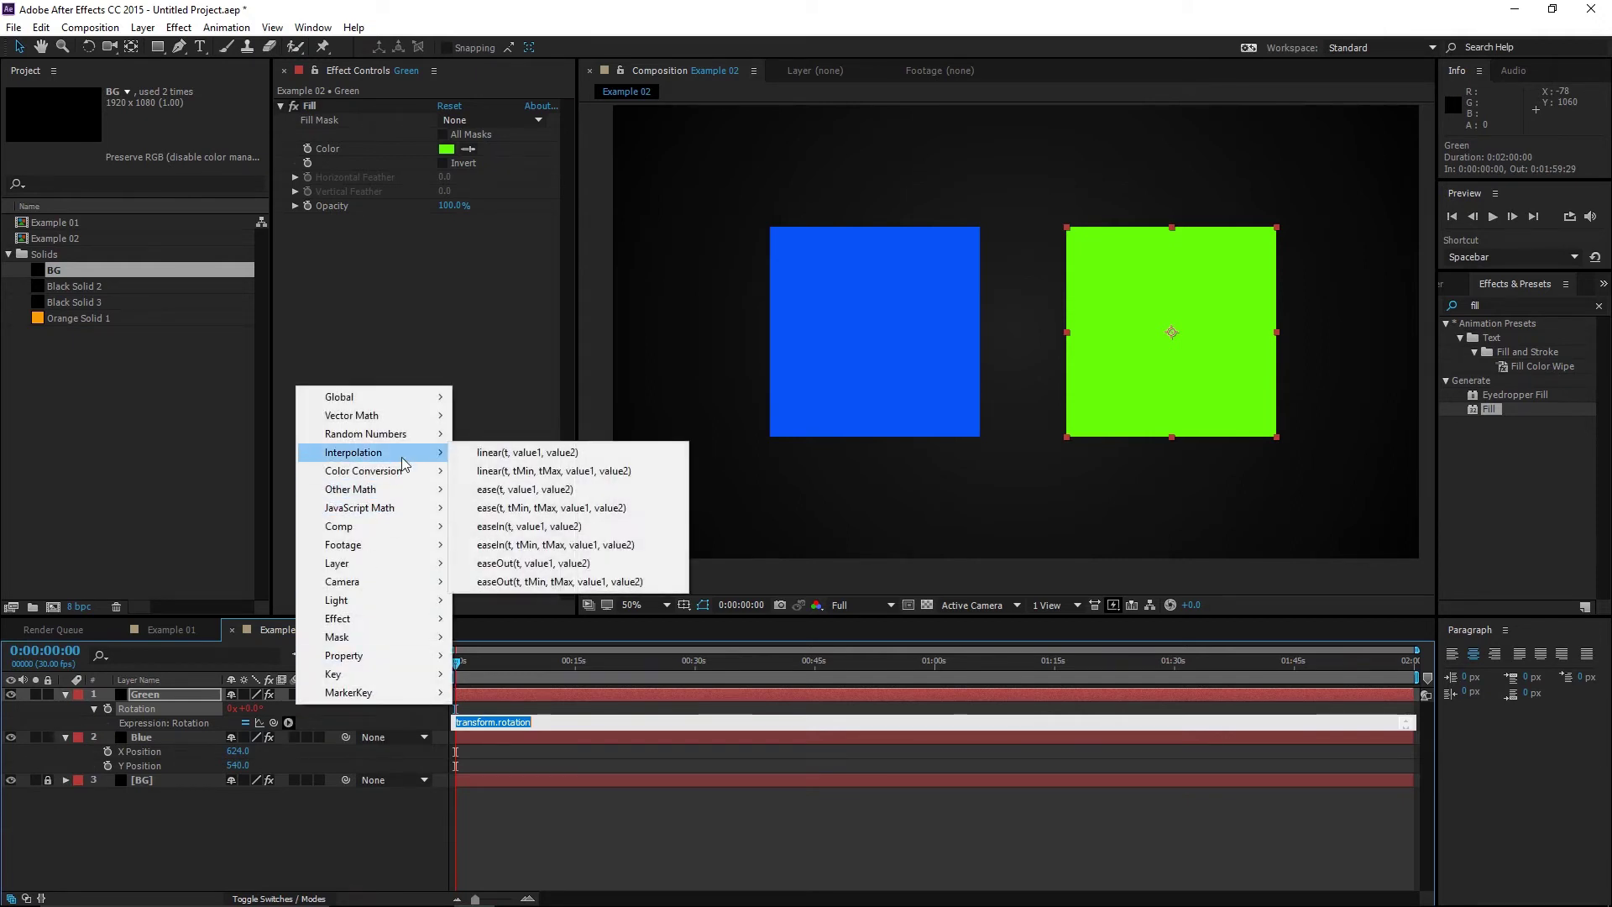
click(528, 472)
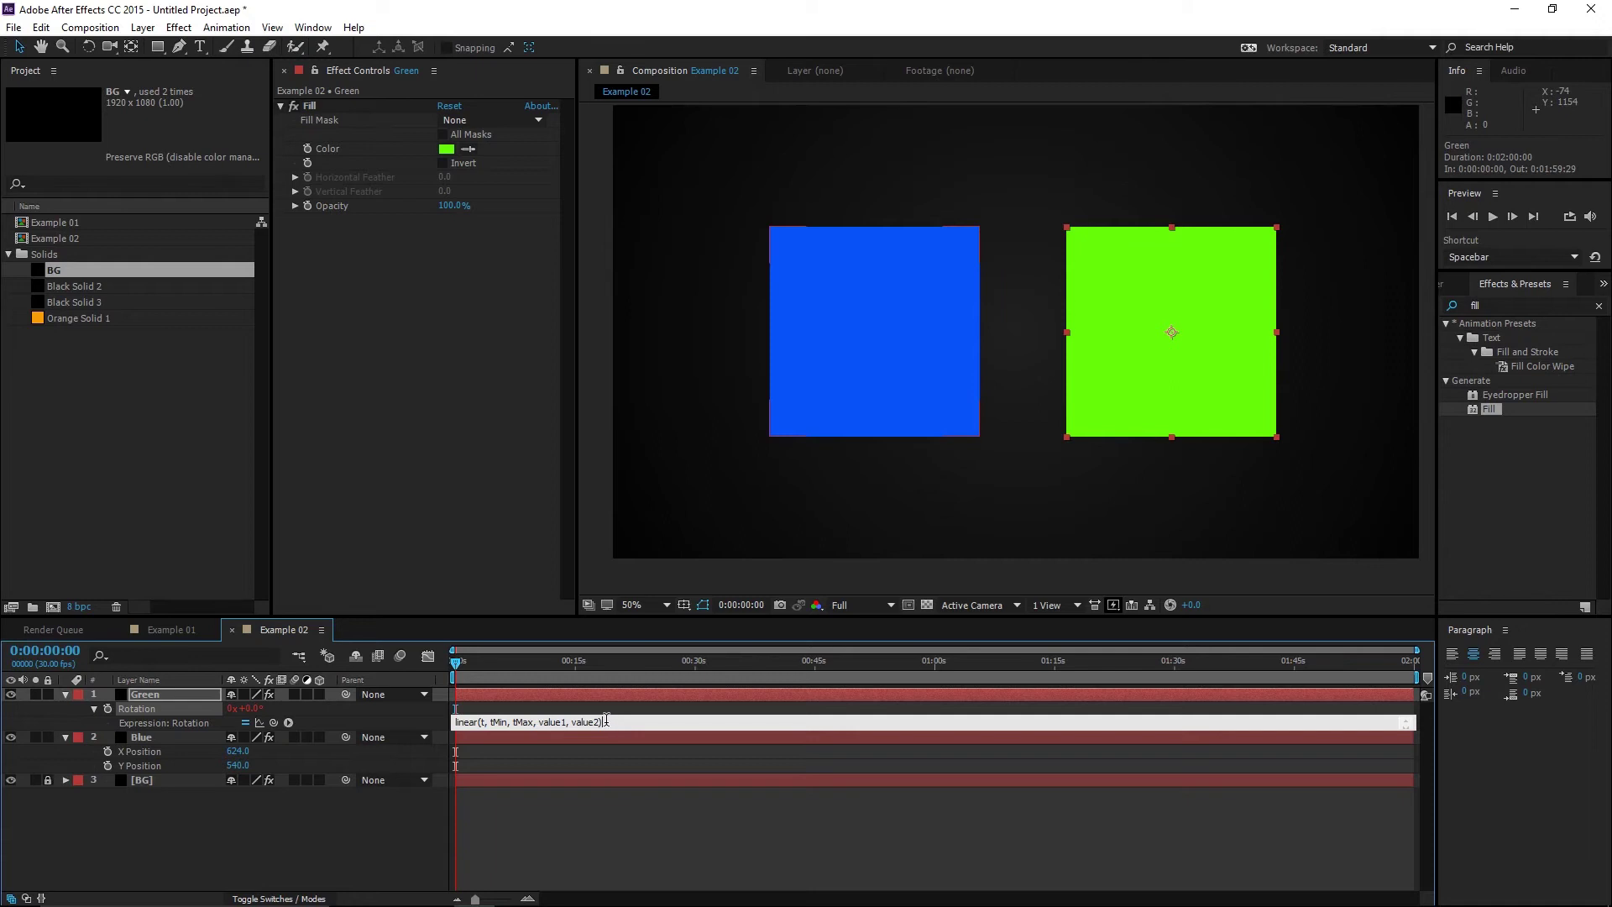
Commit the rotation expression and set the Blue layer's X Position to 500.
click(325, 762)
drag(237, 750, 186, 764)
click(185, 737)
key(Return)
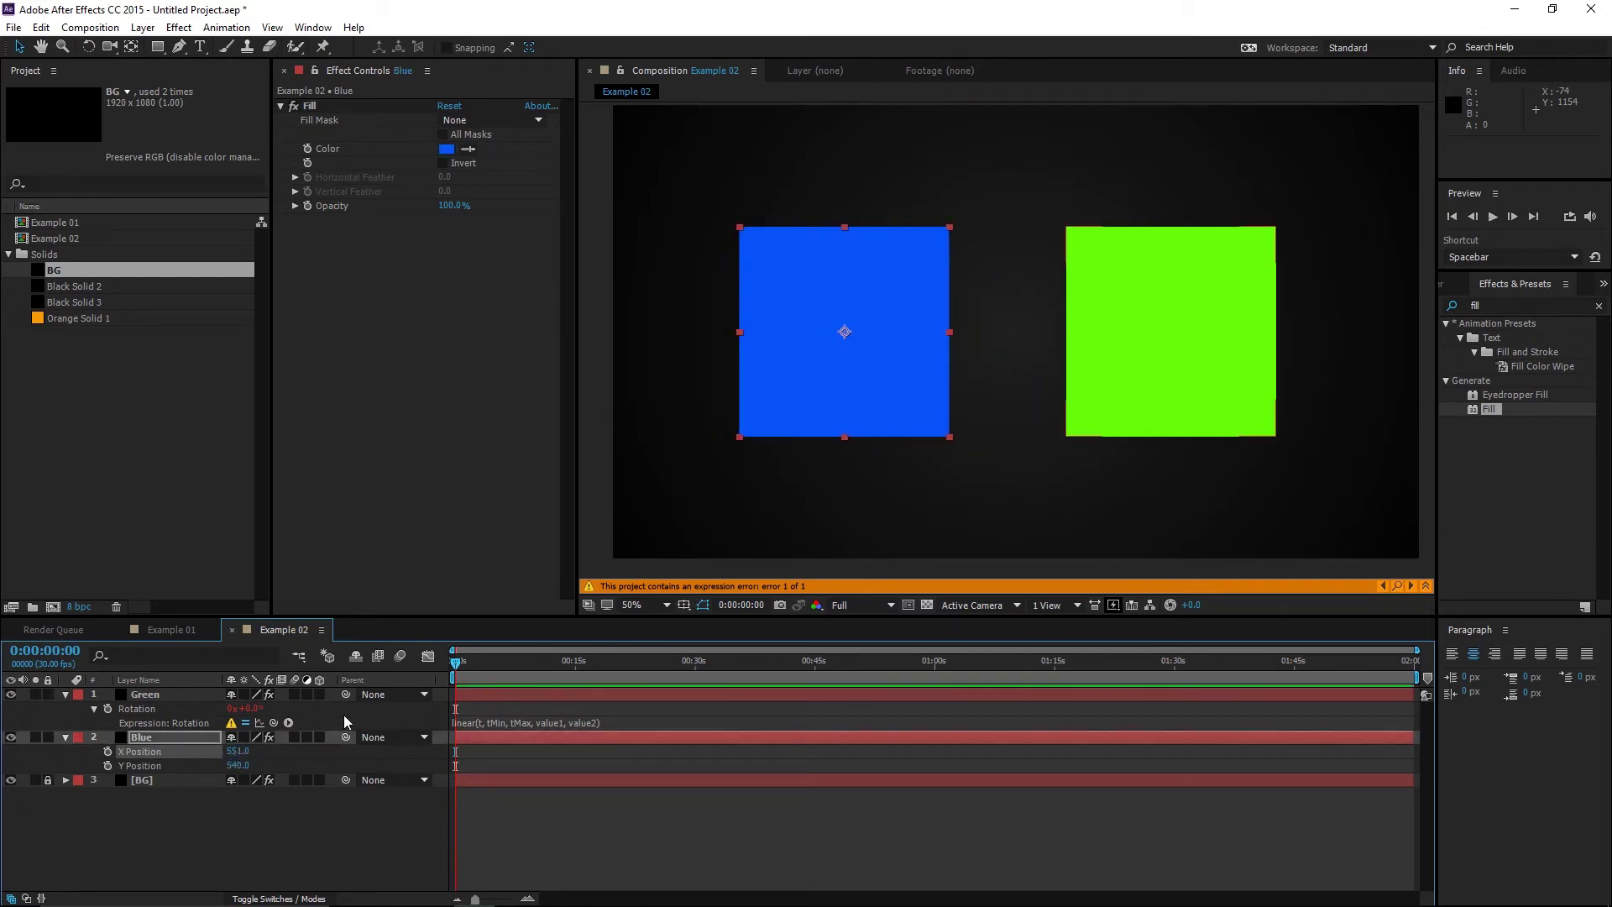
click(242, 752)
text(500)
click(276, 756)
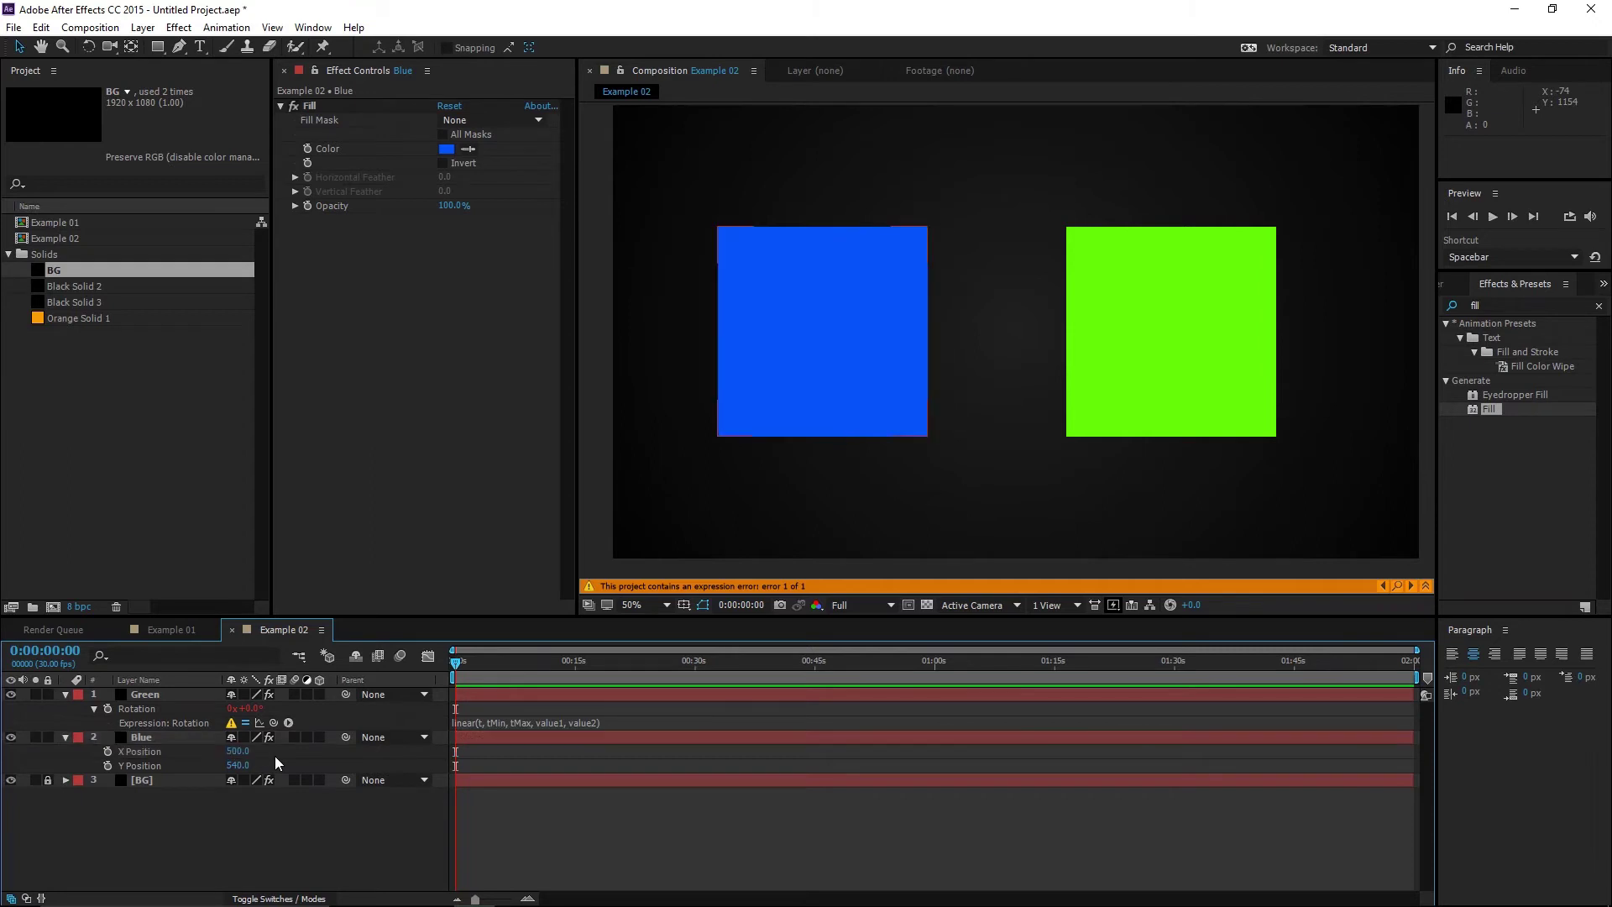
Change the Blue layer's X Position to 600.
click(163, 695)
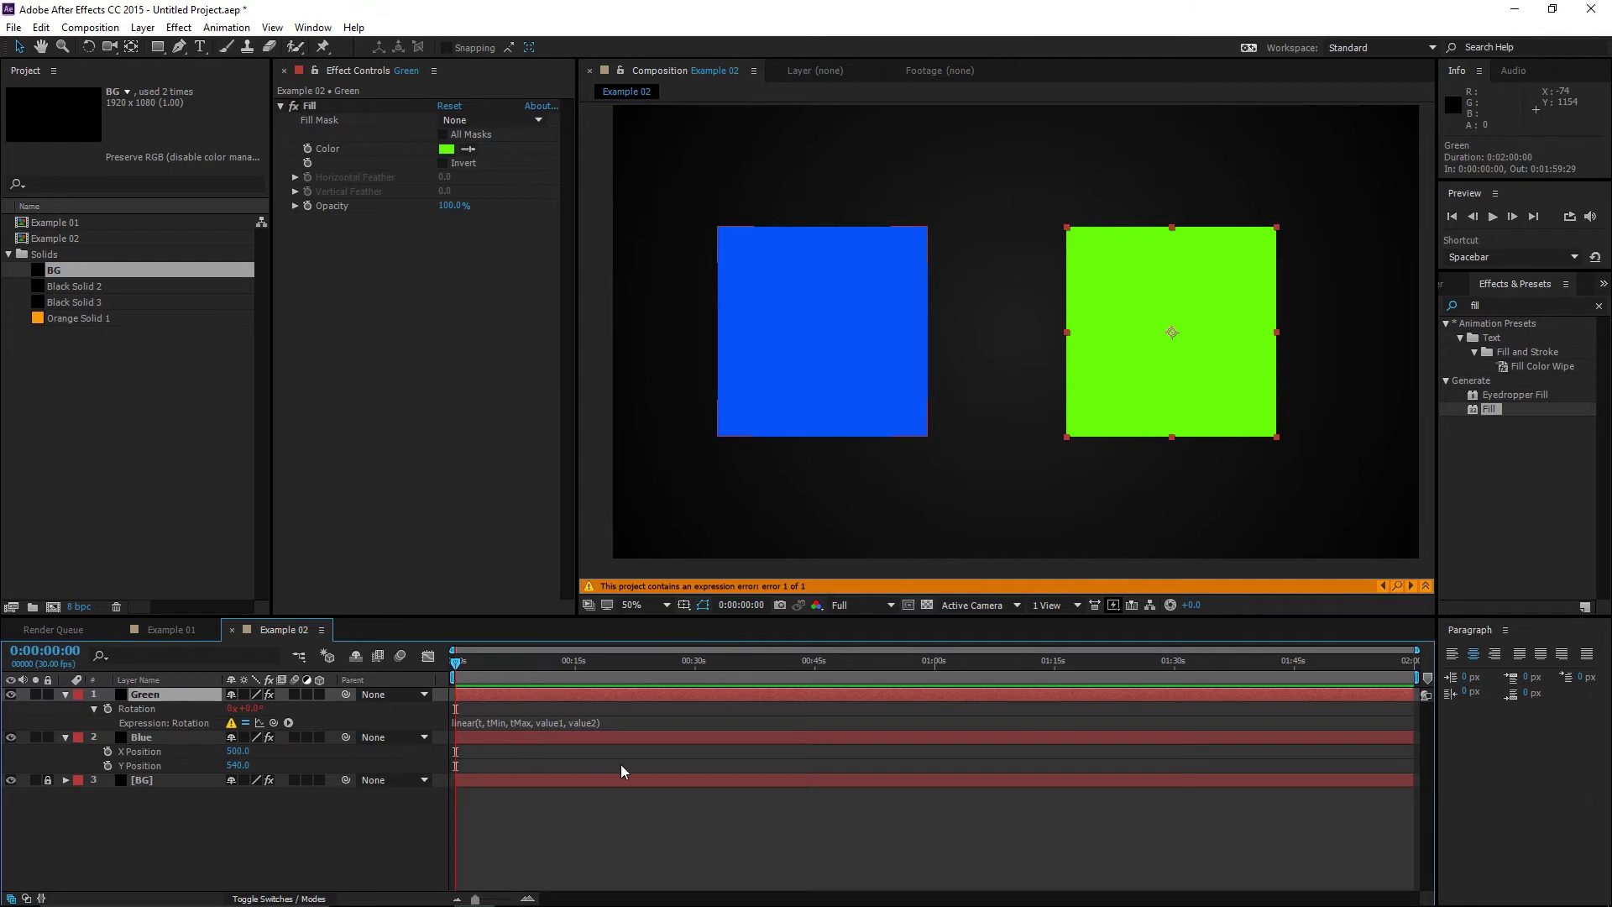
drag(233, 756, 237, 755)
click(239, 753)
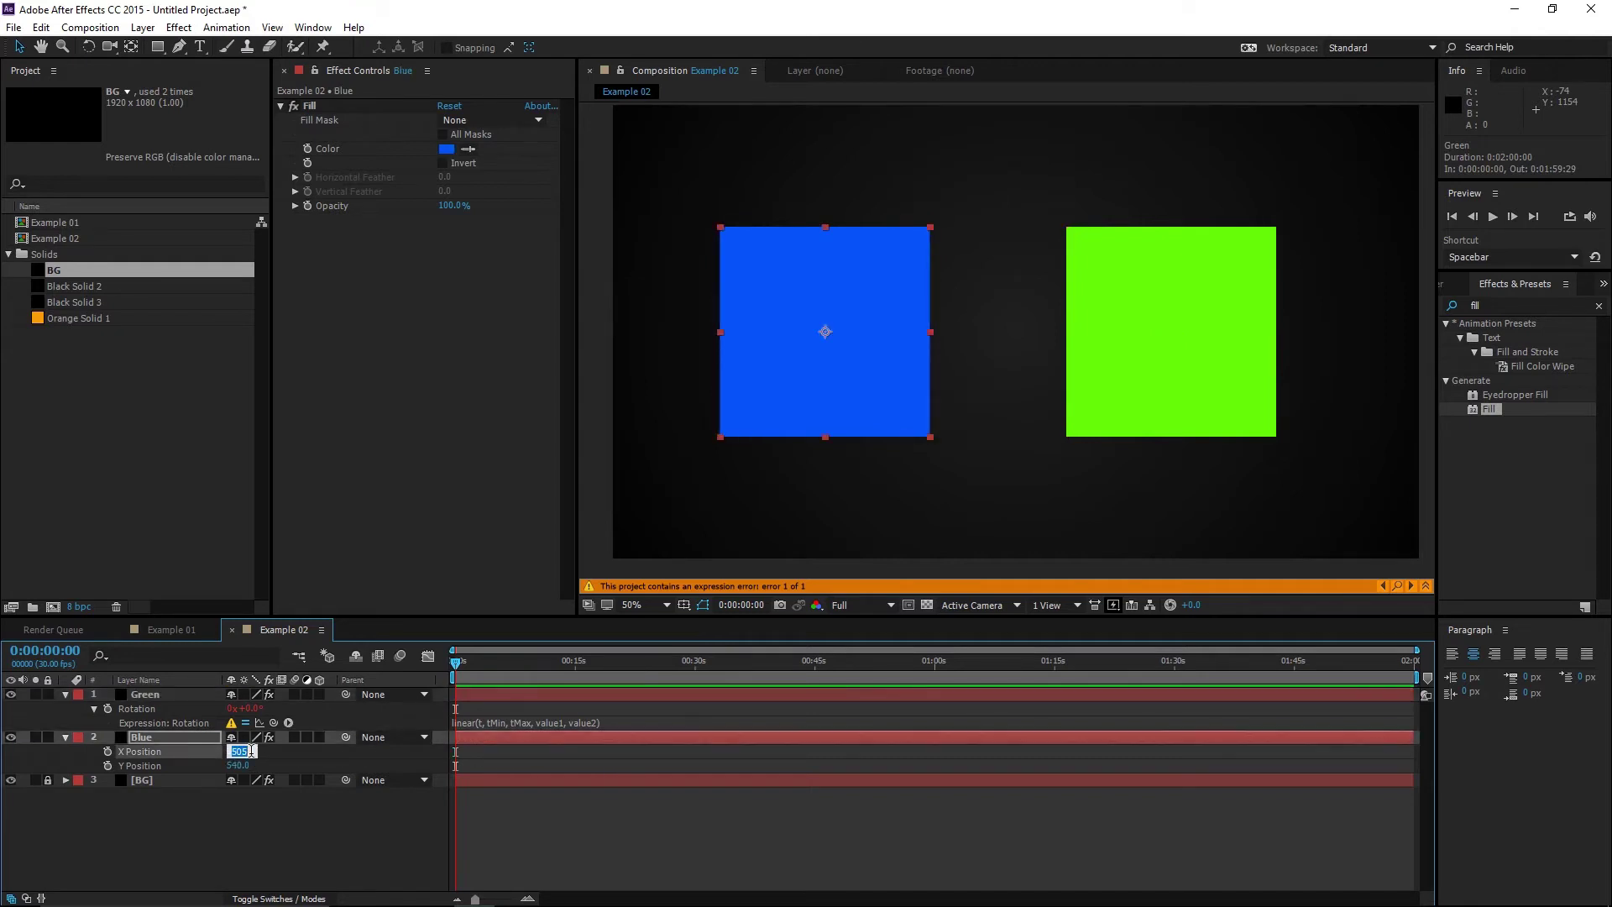
text(600)
key(Return)
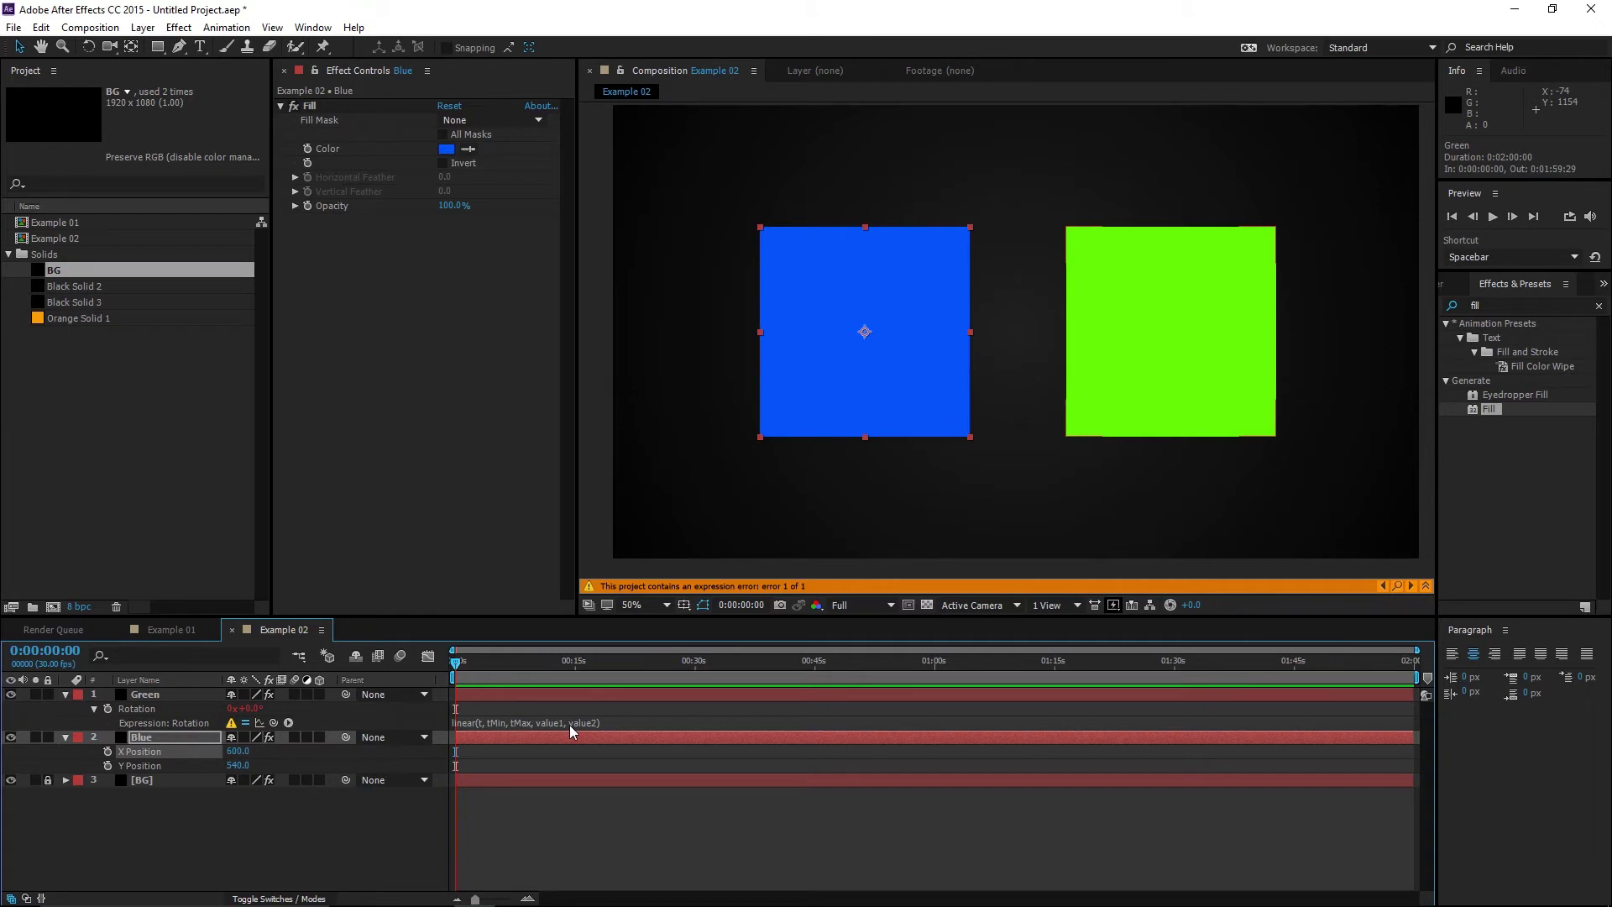
Enlarge the Rotation expression field and add t= linked to Blue's X Position.
click(492, 722)
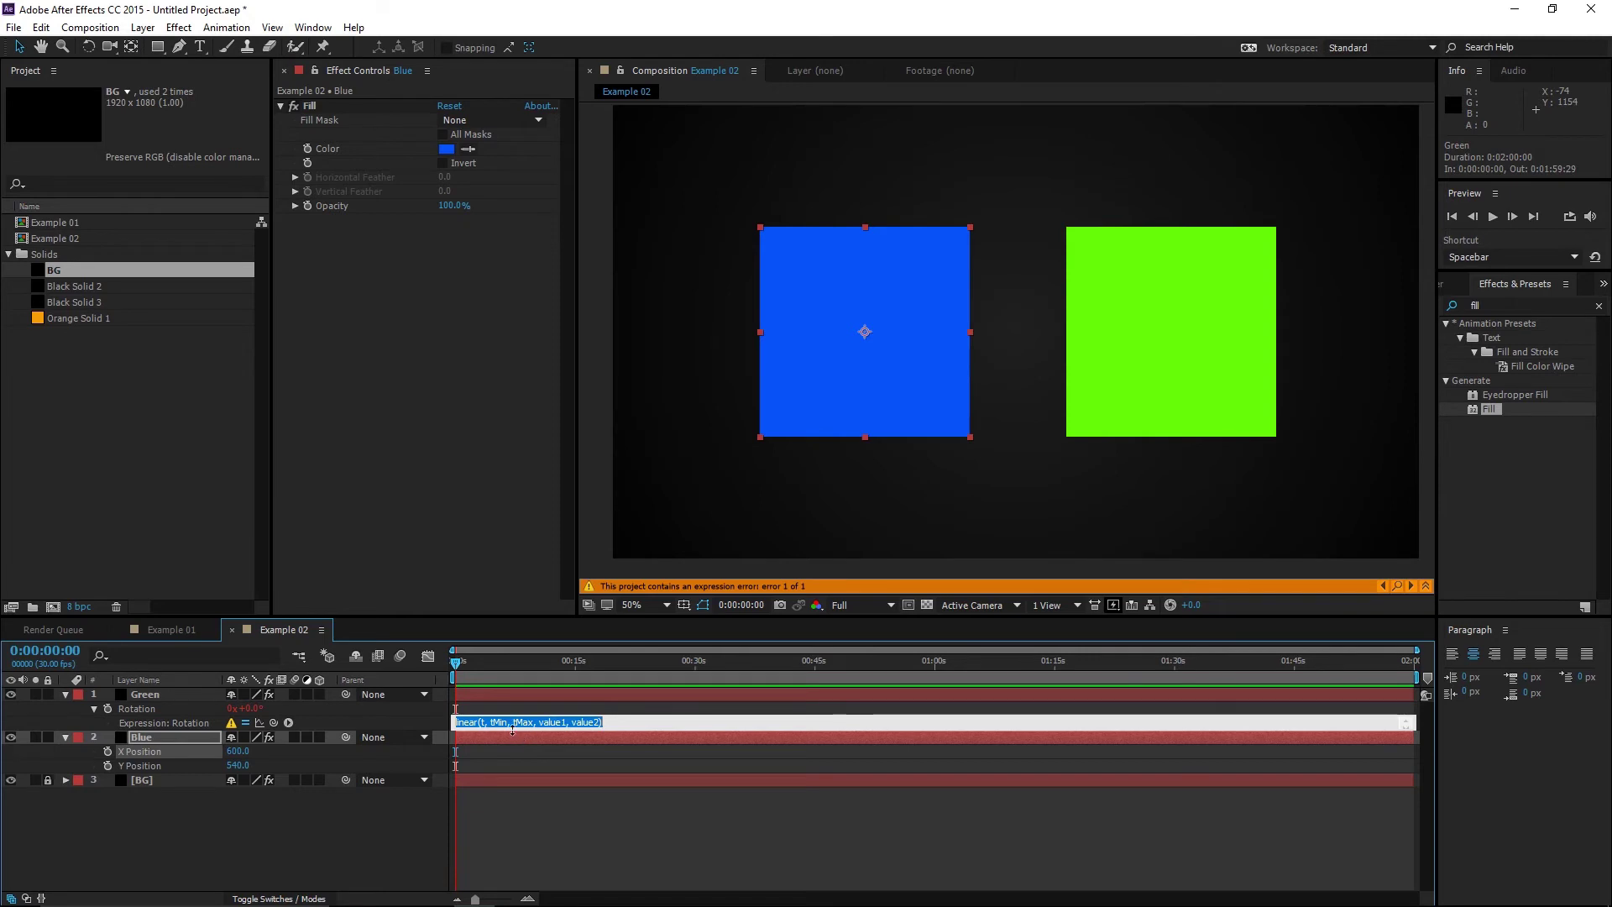
drag(511, 732, 504, 763)
click(575, 720)
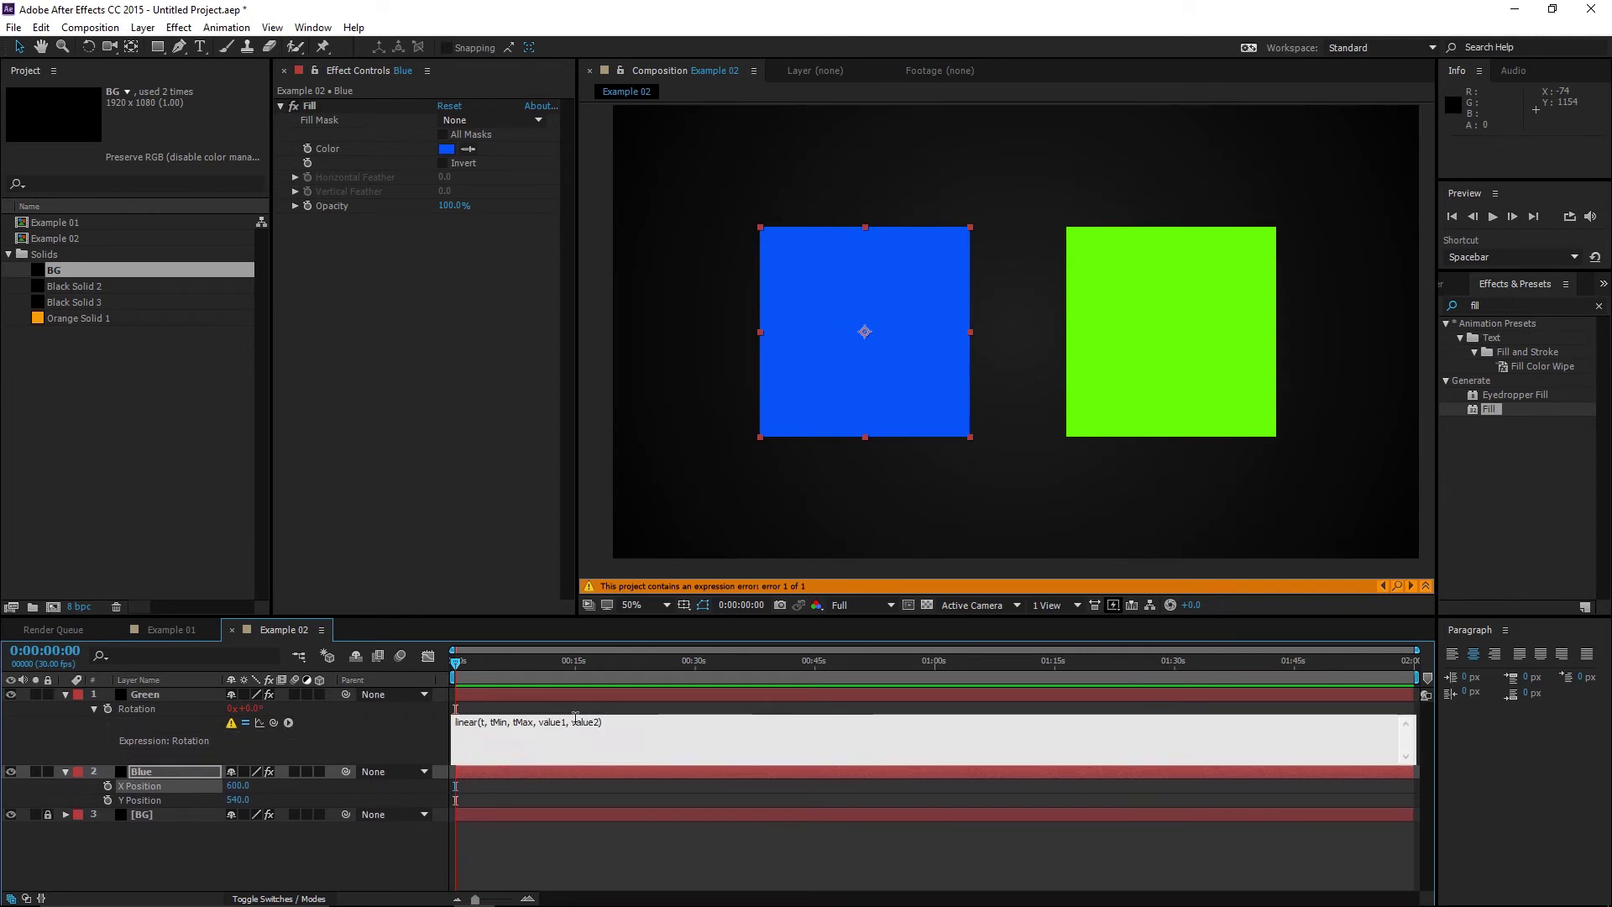
scroll(575, 719, up, 1)
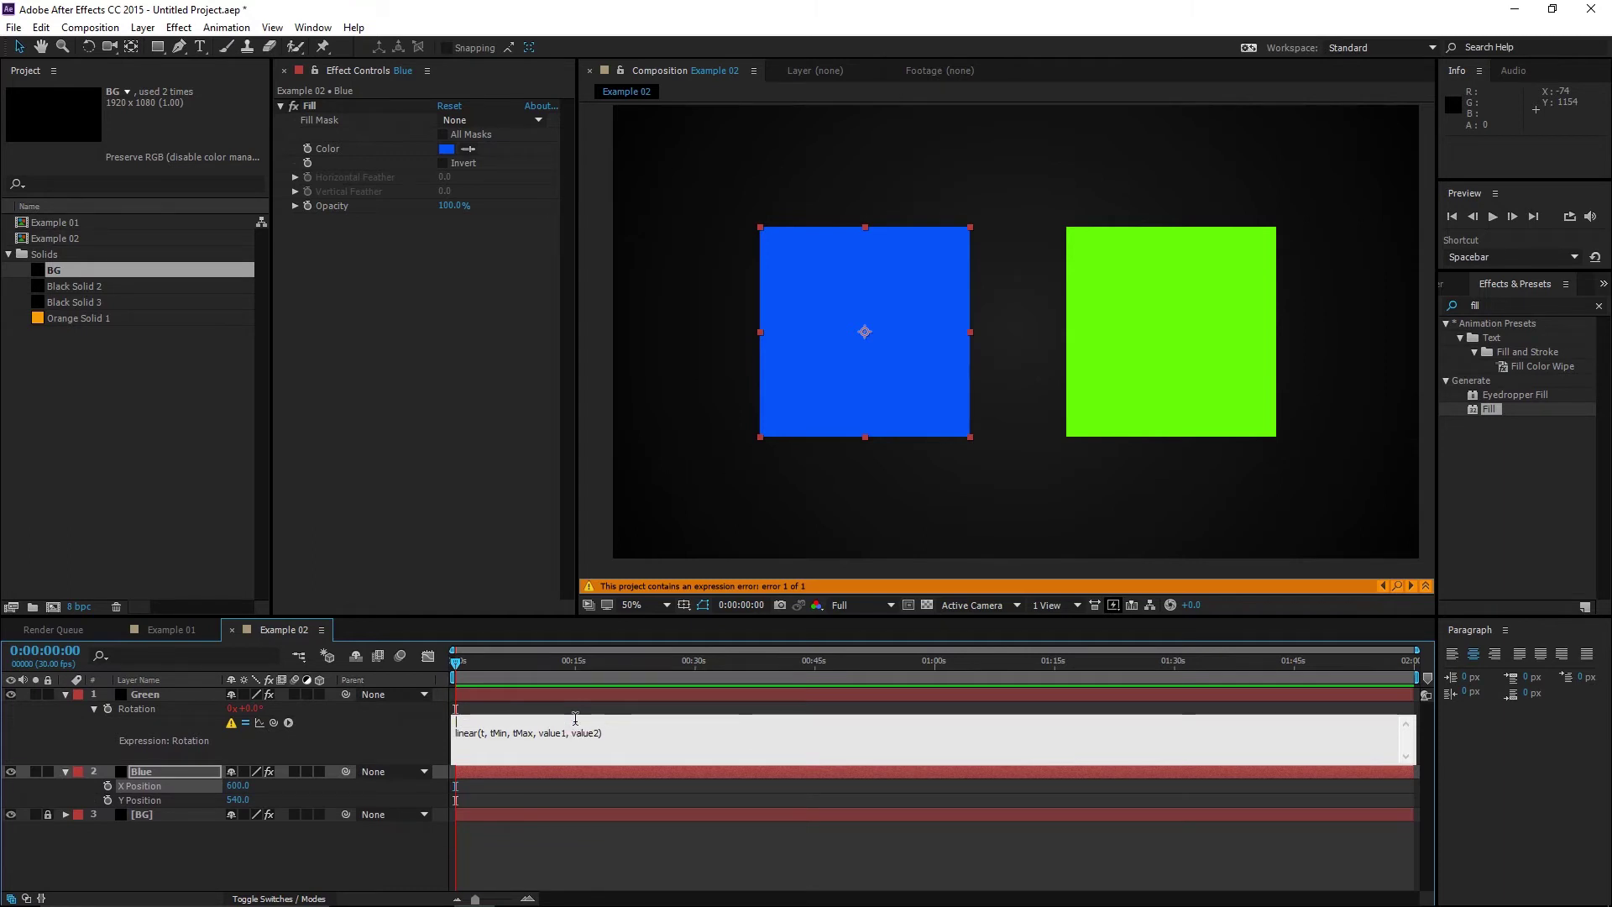
text(t=)
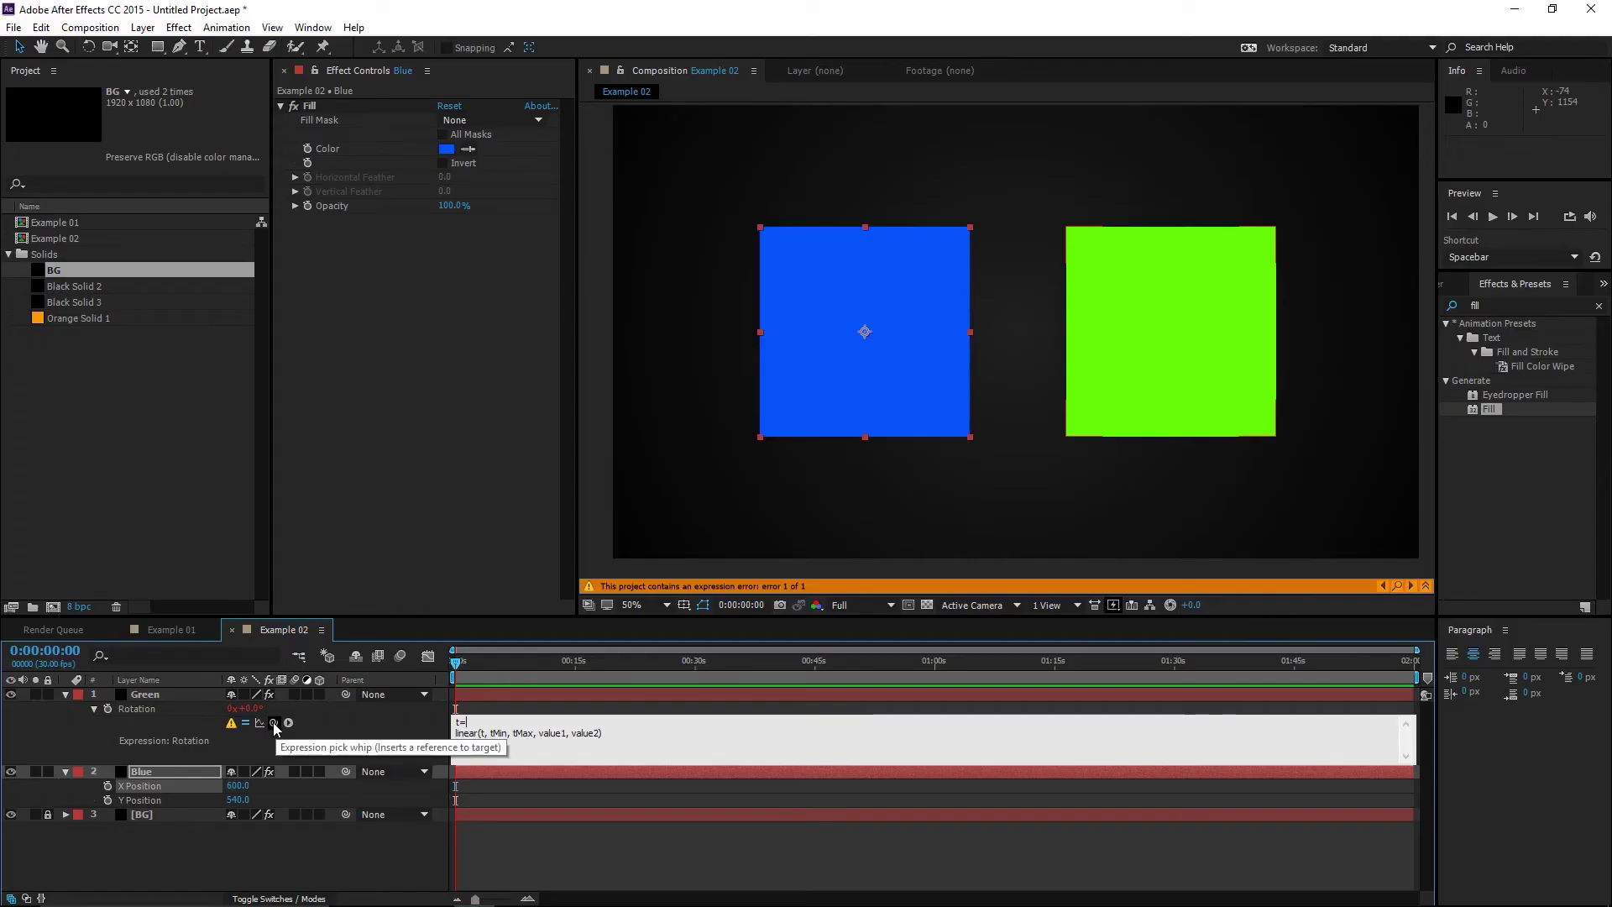
drag(273, 725, 143, 787)
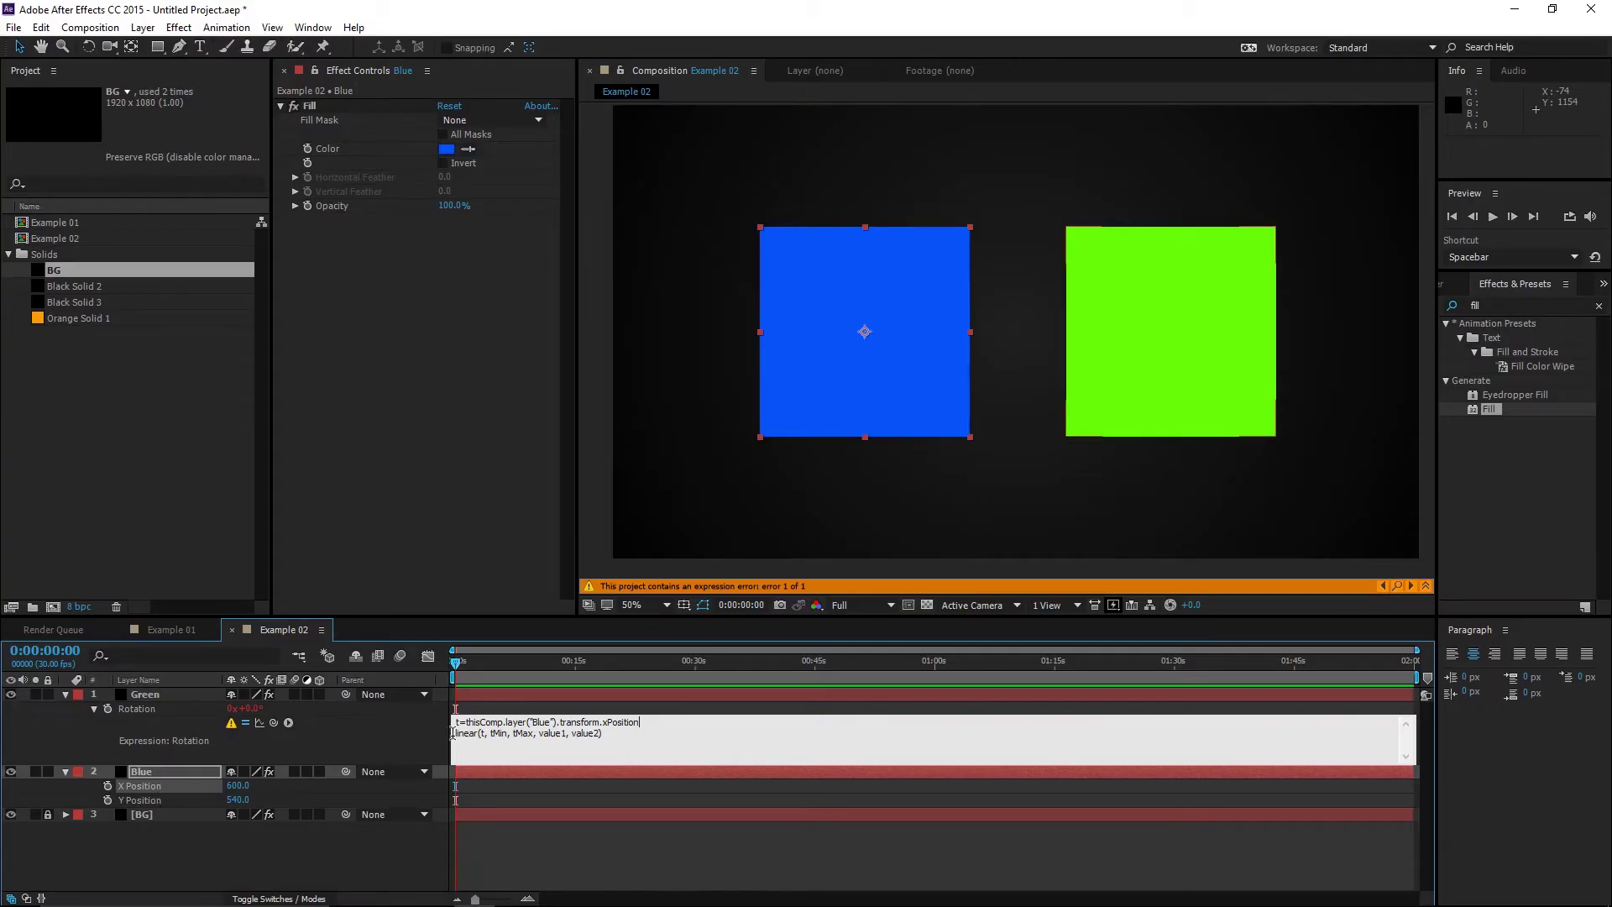
Replace the linear() placeholders with 500, 600, 0 and 360, ending the t line with a semicolon.
drag(490, 733, 507, 735)
text(500)
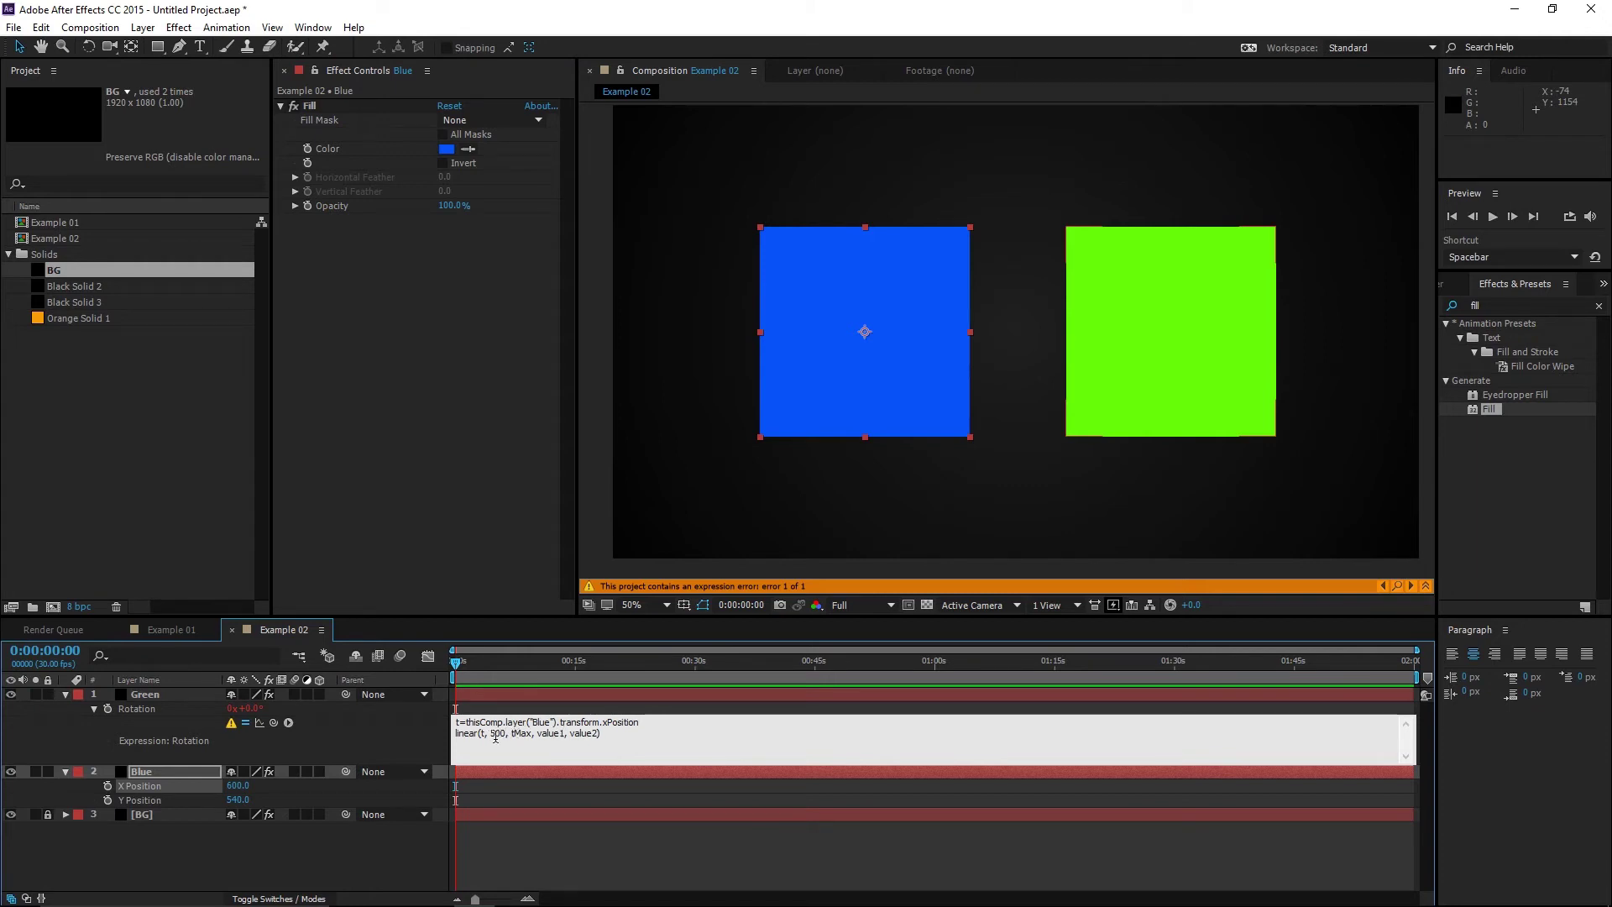
drag(510, 734, 531, 735)
text(600)
drag(531, 734, 558, 736)
text(0)
drag(544, 733, 570, 735)
text(360)
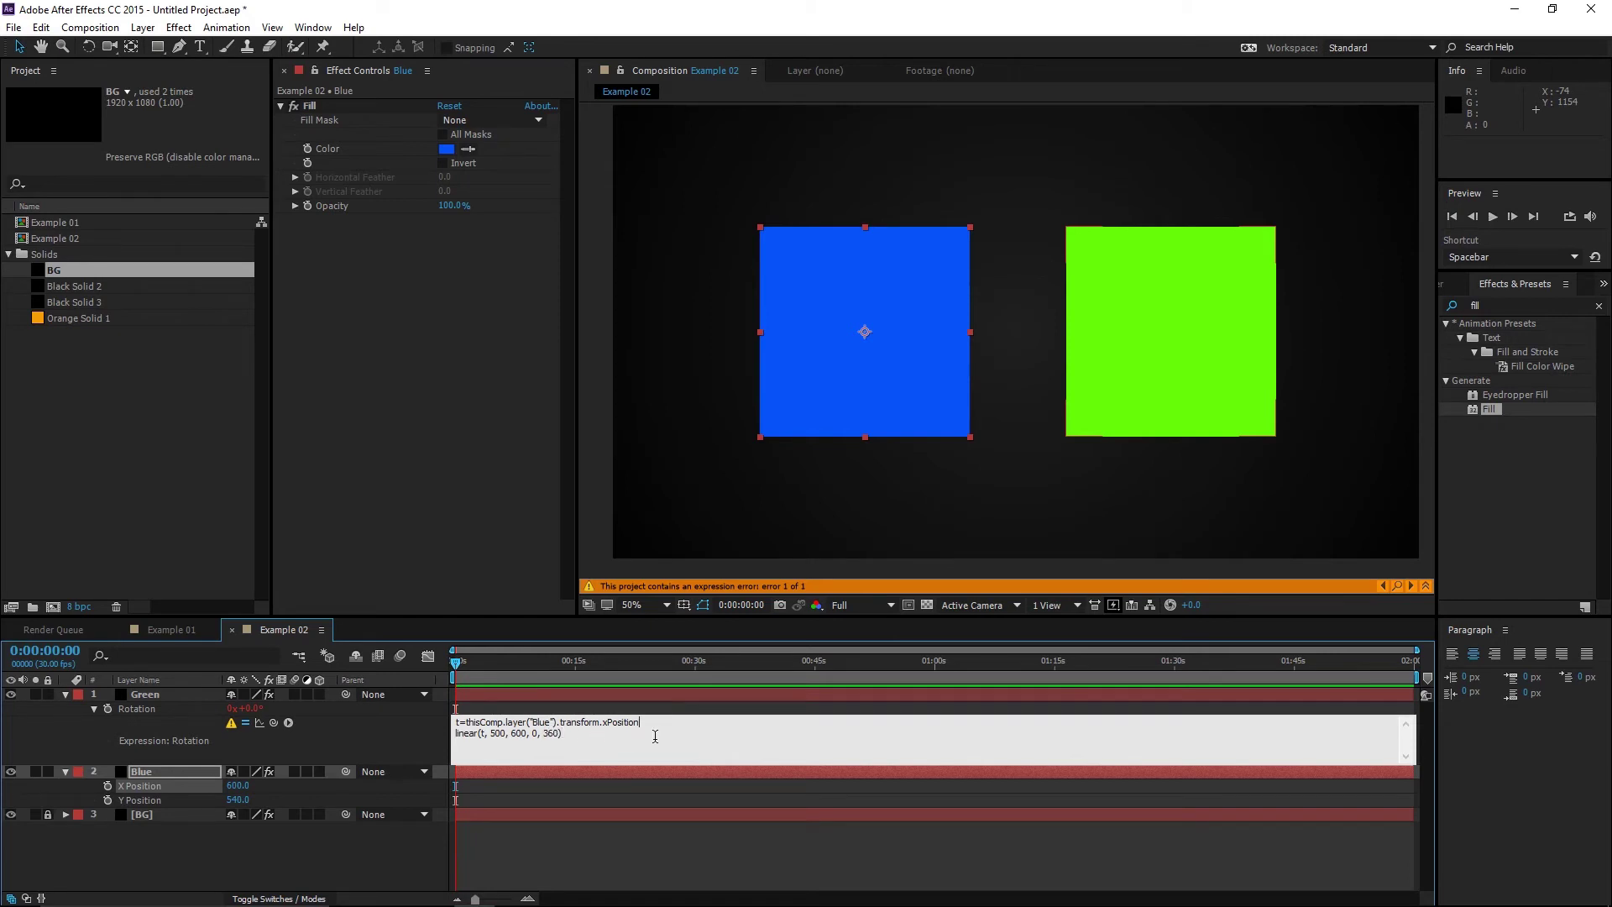
text(;)
click(656, 737)
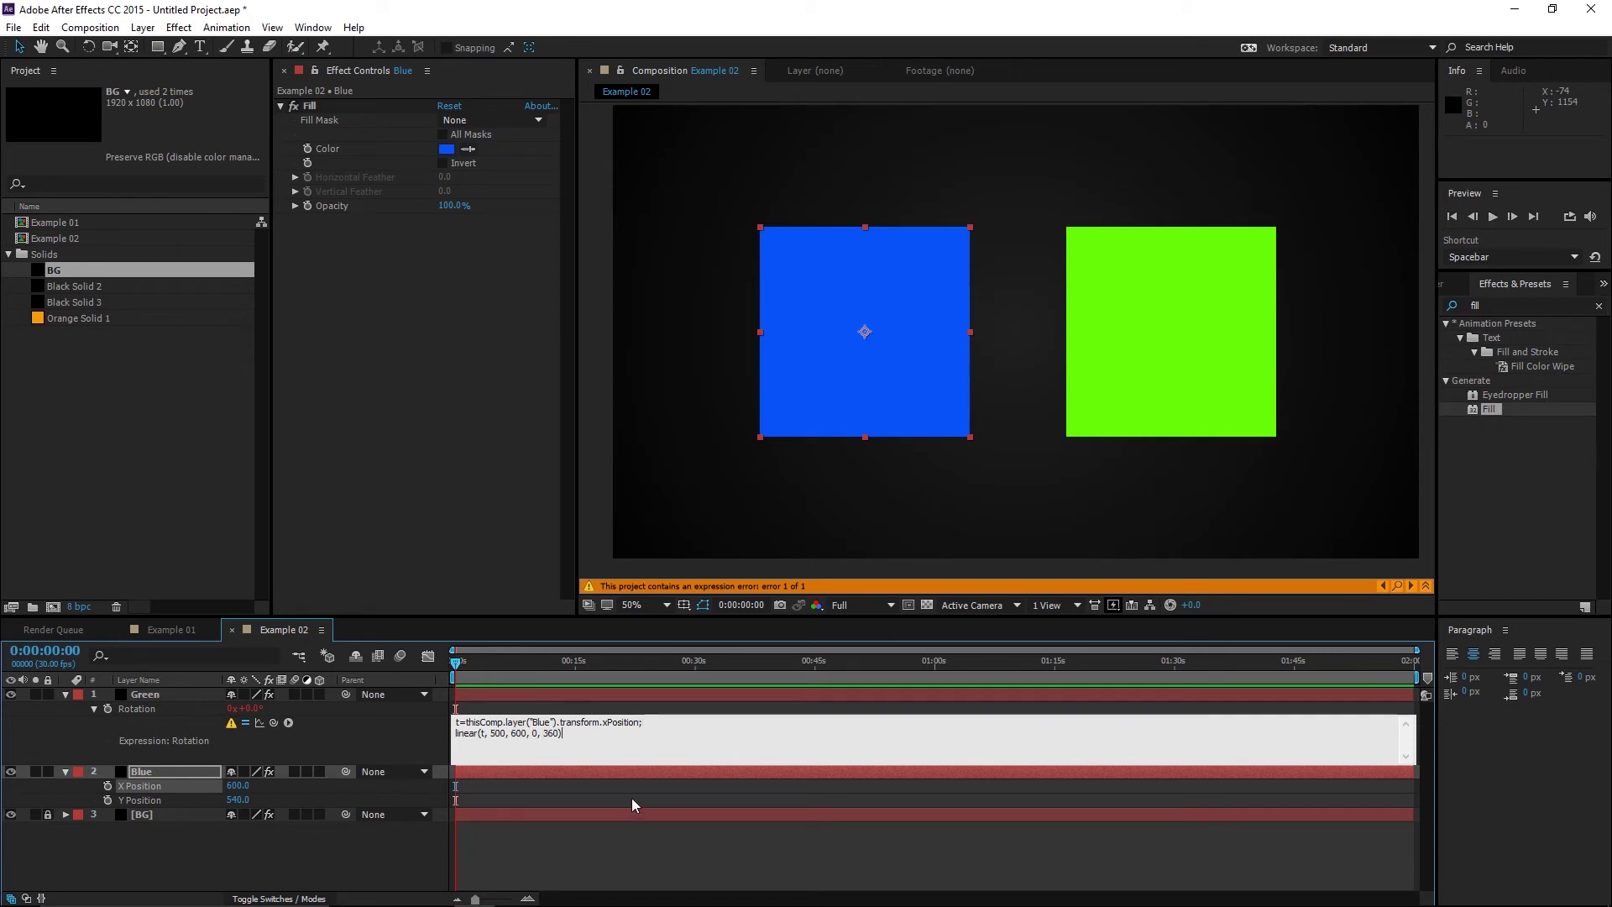
Commit the expression and scrub Blue's X Position to 612 to spin the Green square.
click(631, 802)
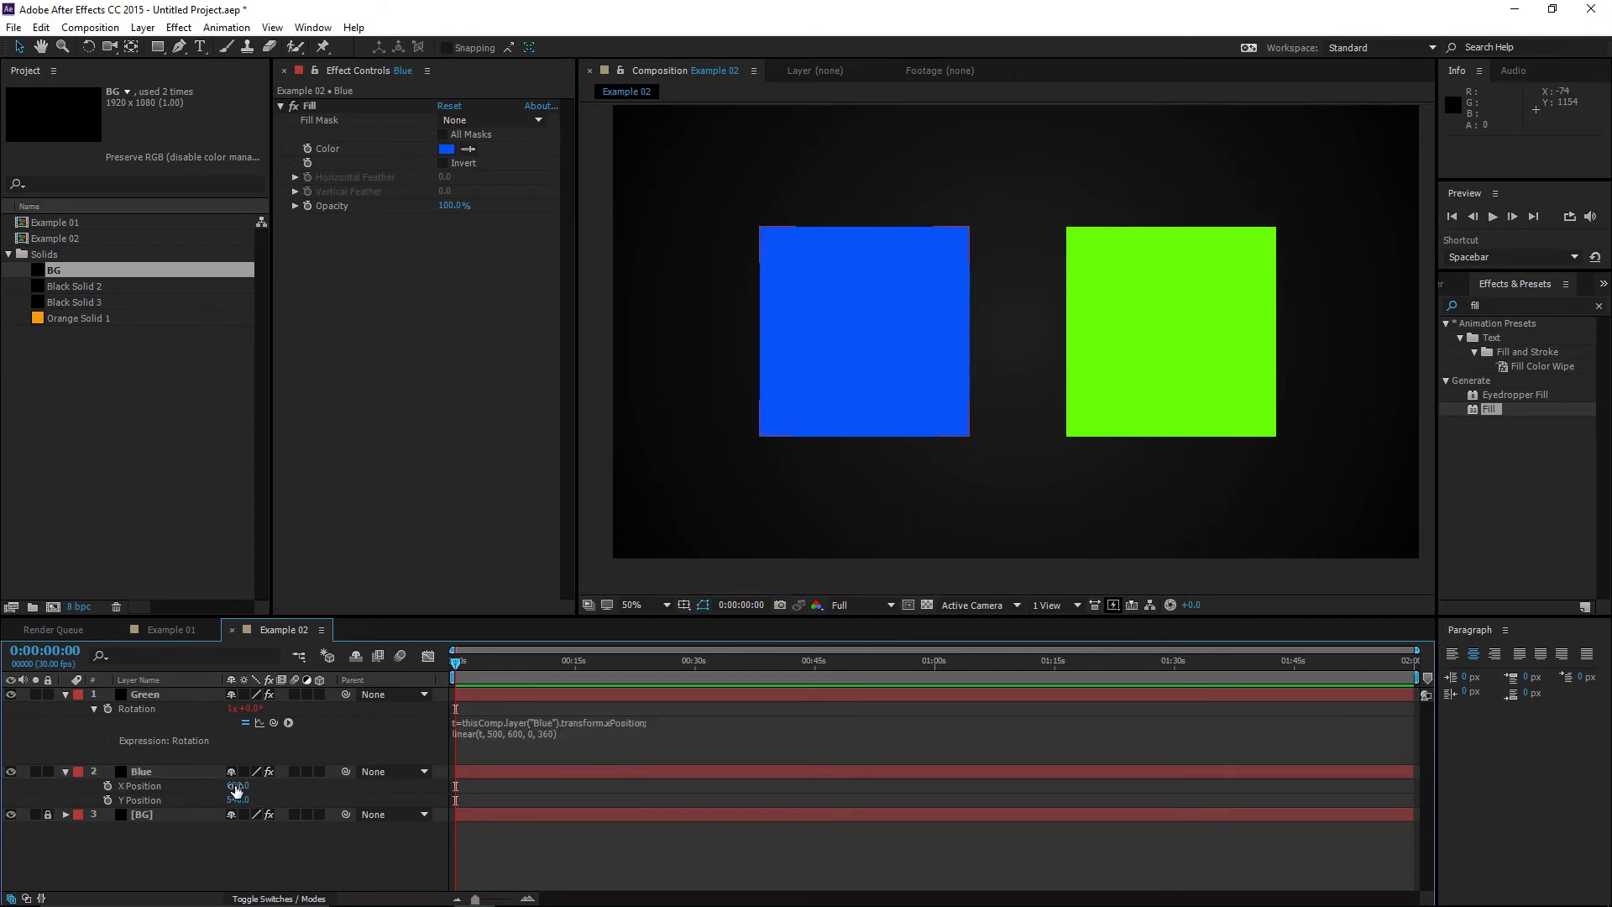
mouse_move(238, 785)
mouse_down()
mouse_move(55, 793)
mouse_move(200, 788)
mouse_move(142, 785)
mouse_move(220, 766)
mouse_move(143, 783)
mouse_move(248, 791)
mouse_up()
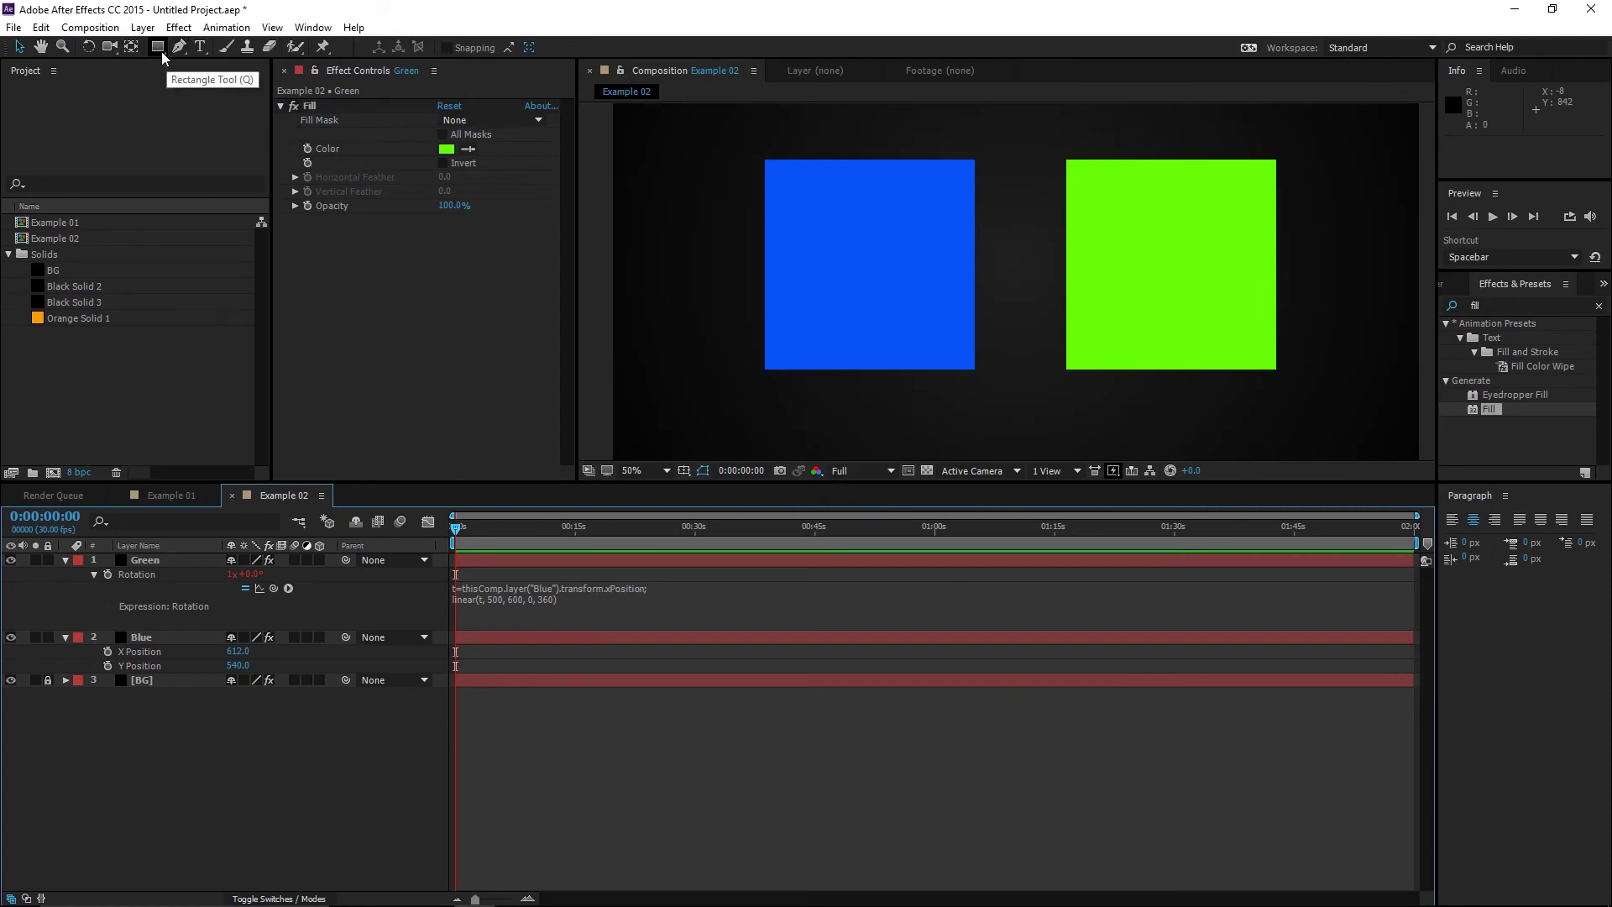
Create a new composition named Example 03.
click(90, 28)
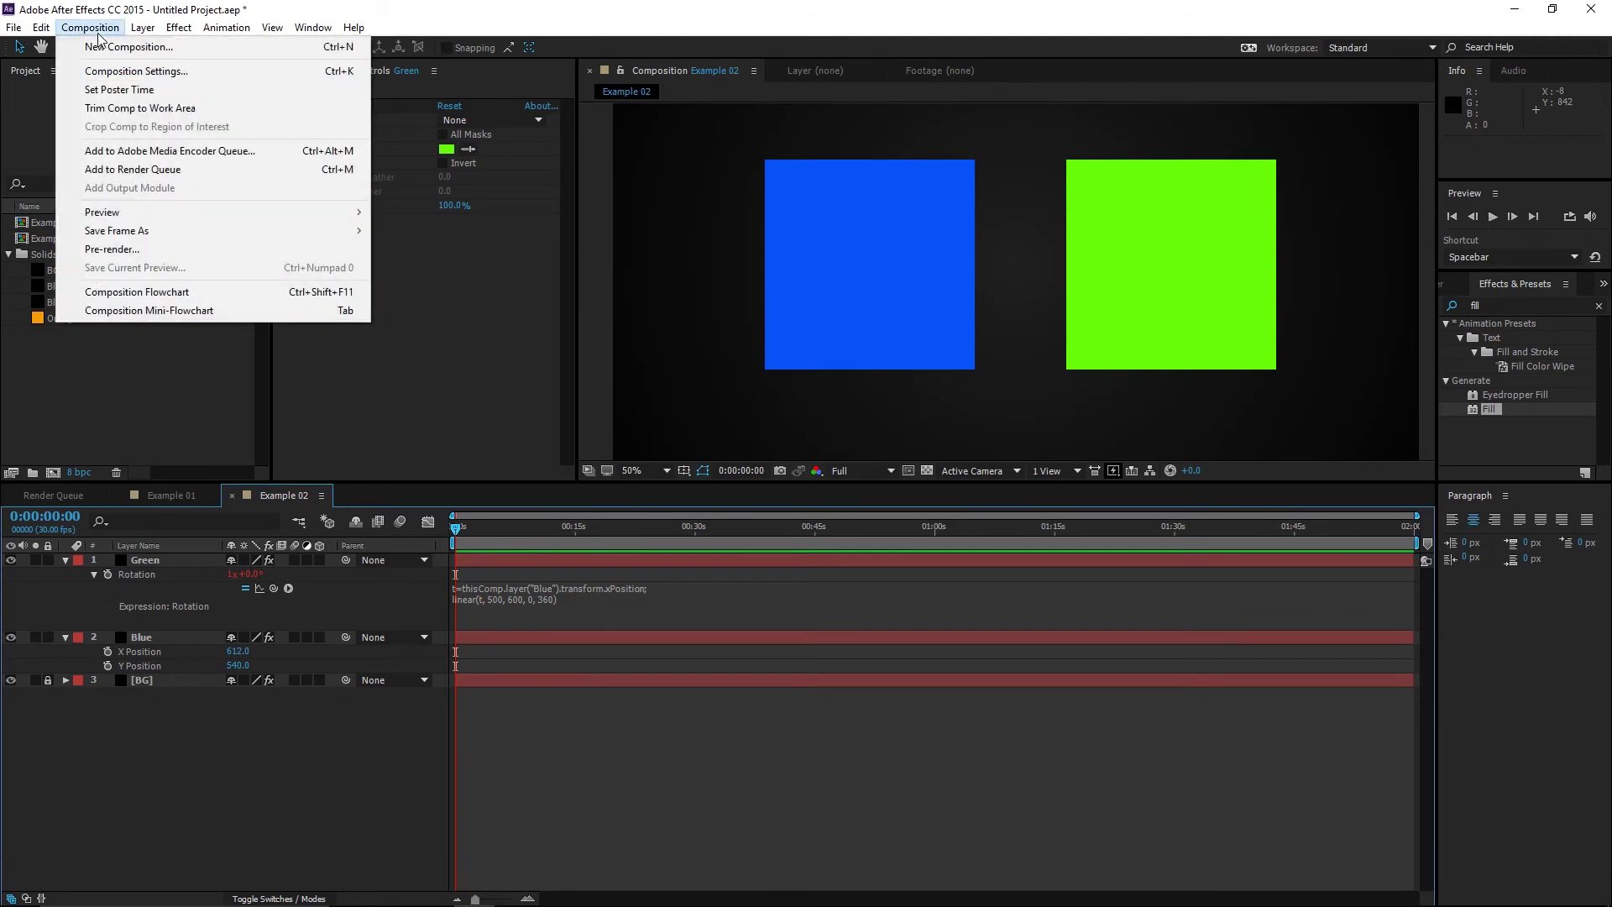
click(100, 47)
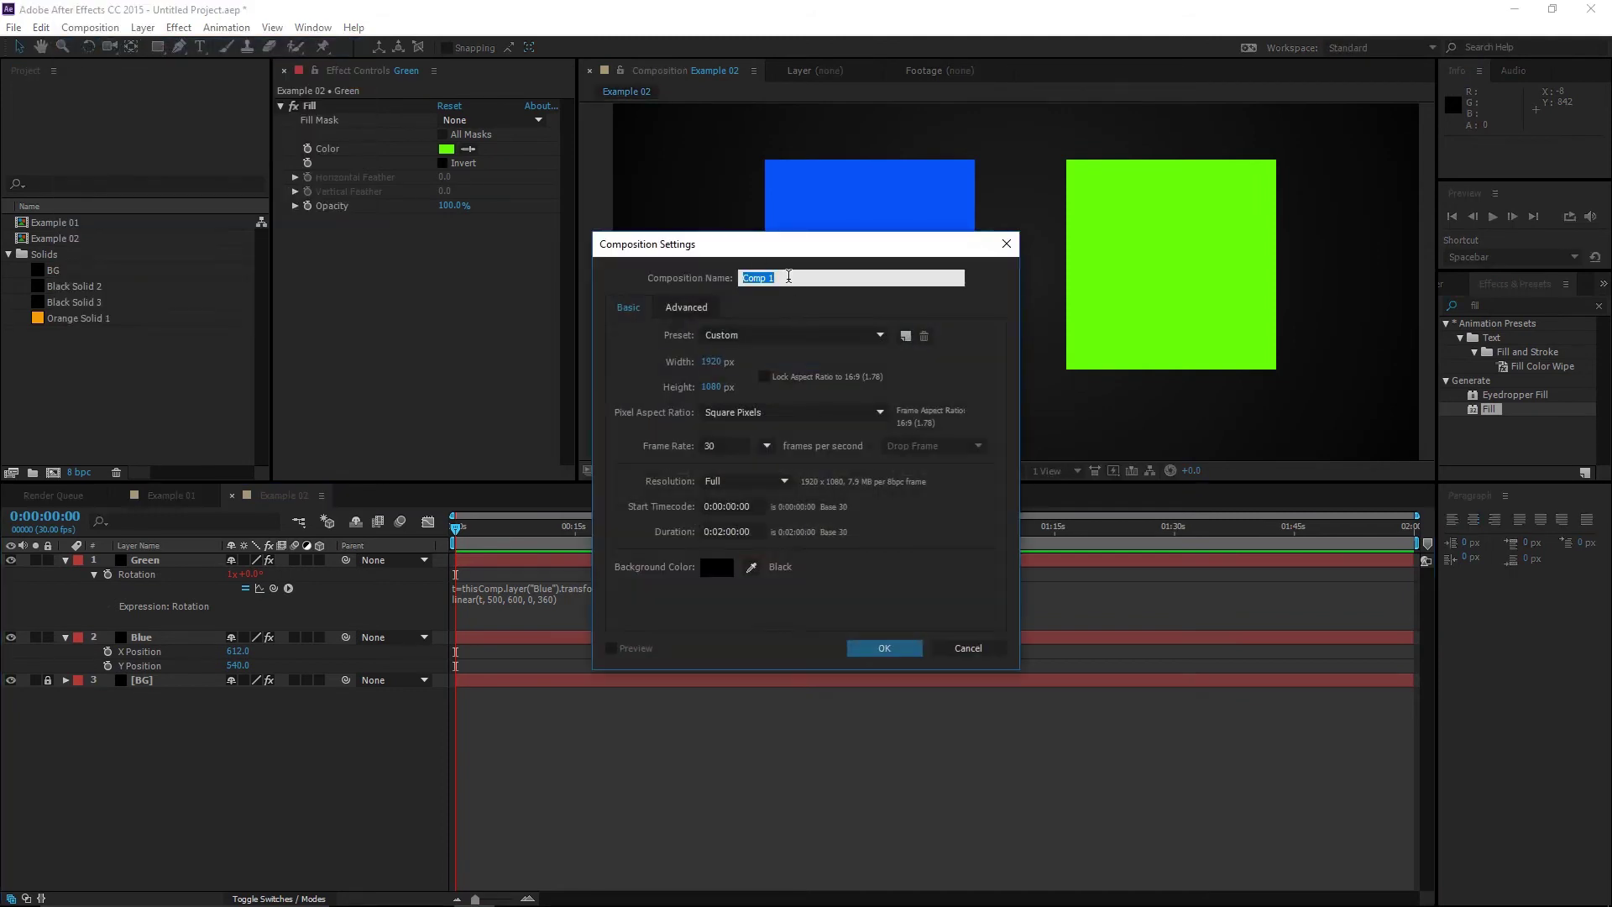
text(Example)
key(Return)
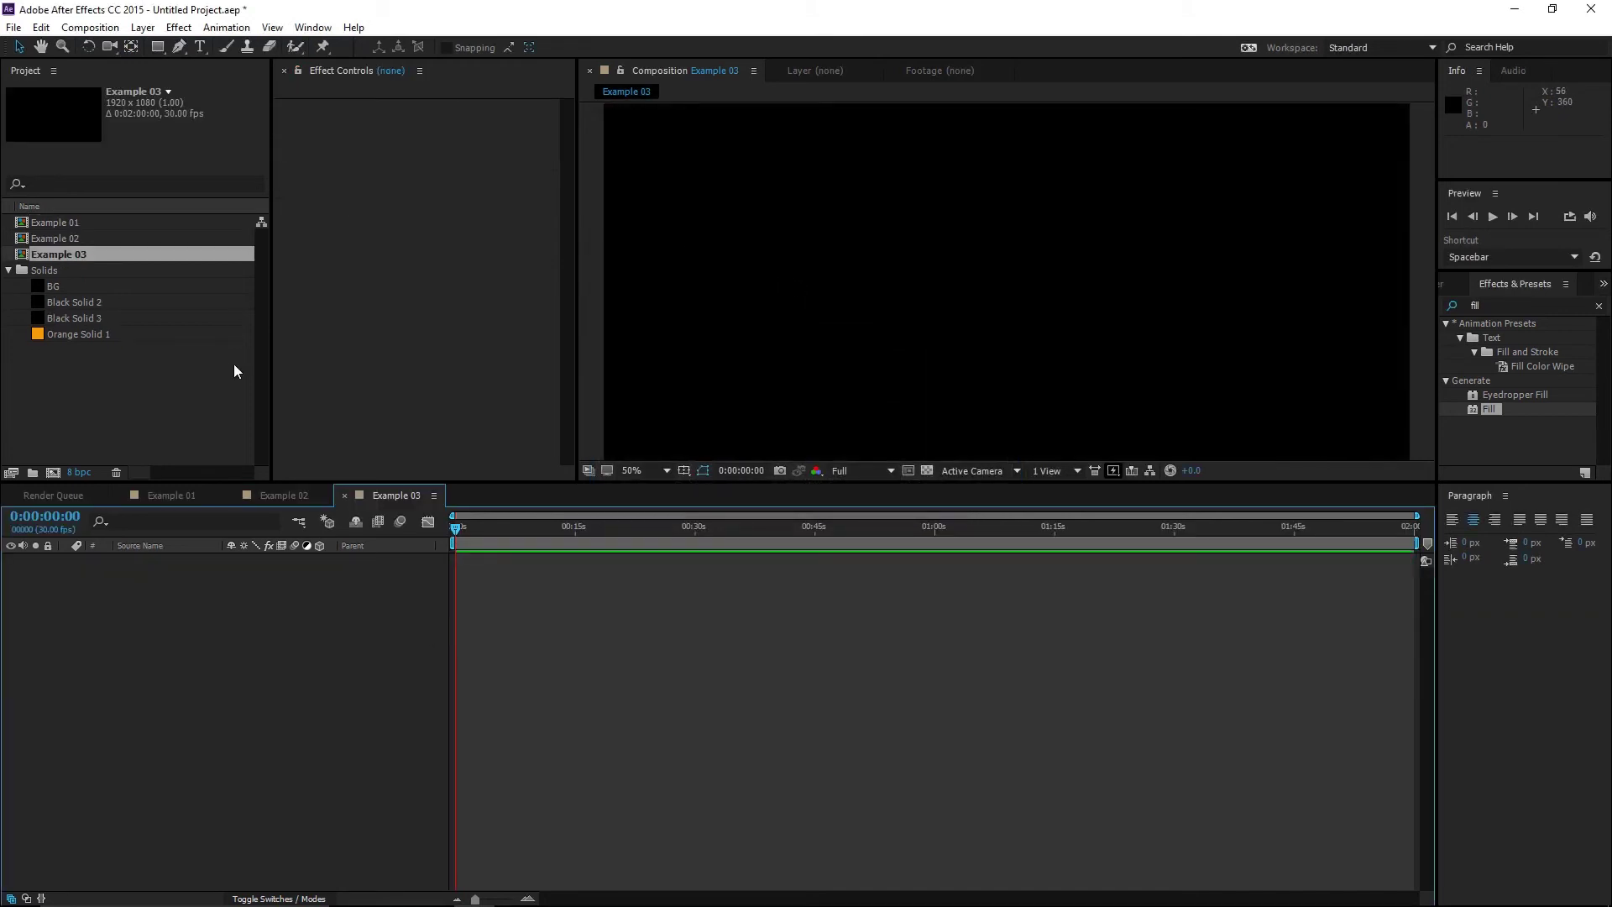
Import Audio Clip 01.mp3 and add it as a layer in Example 03.
double_click(162, 387)
click(216, 160)
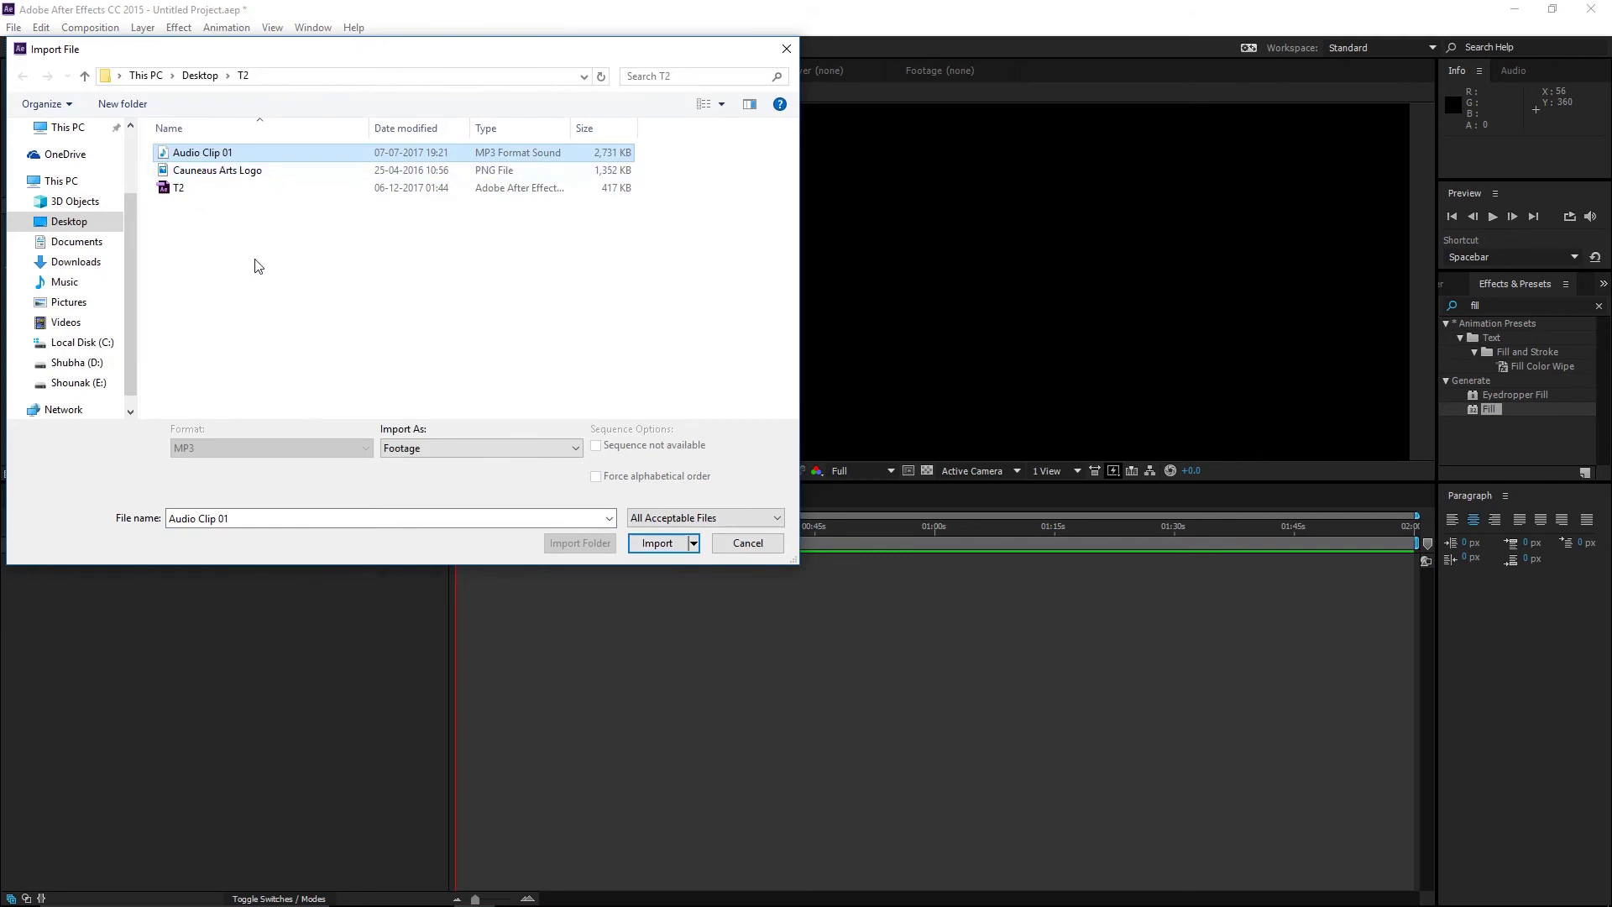
double_click(216, 152)
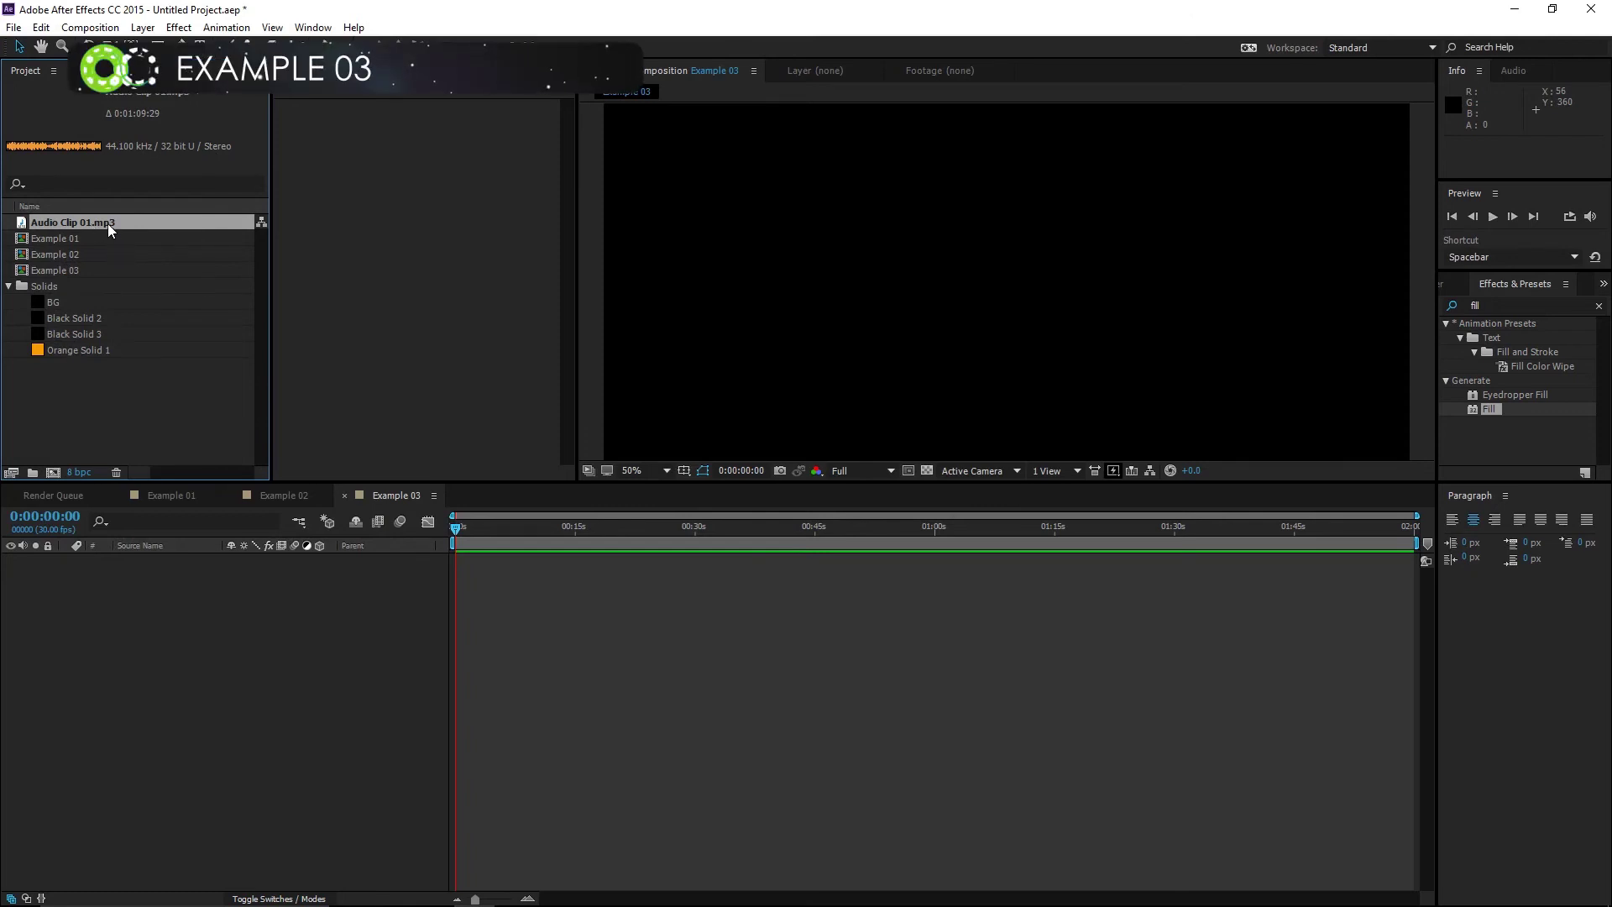
drag(108, 222, 202, 646)
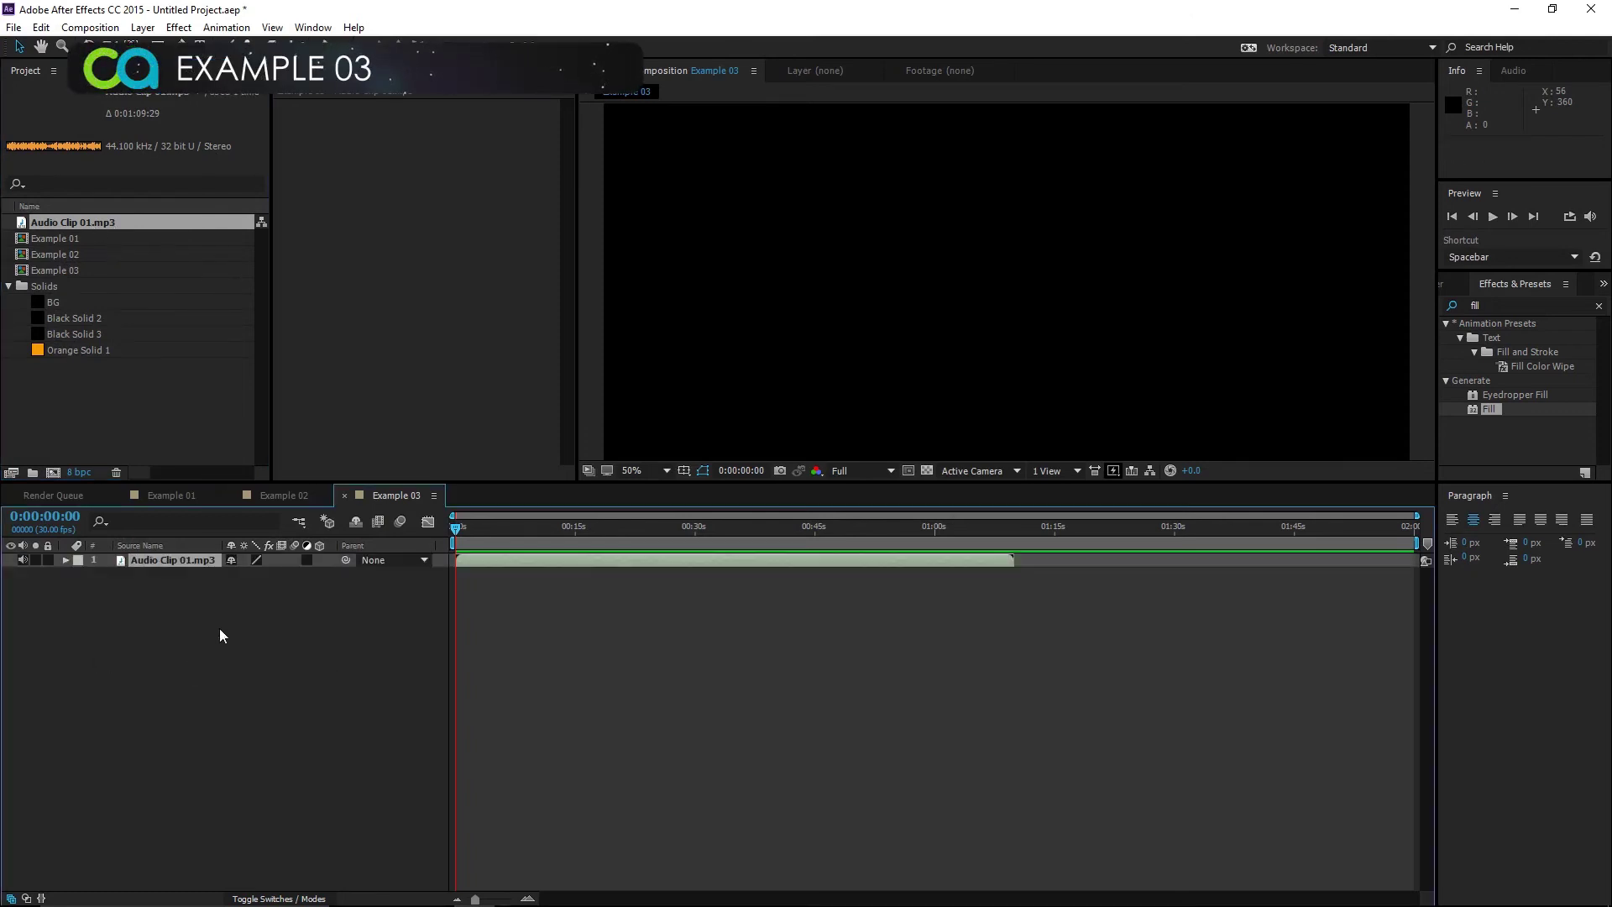
Convert the audio clip to keyframes, creating an Audio Amplitude layer.
right_click(171, 561)
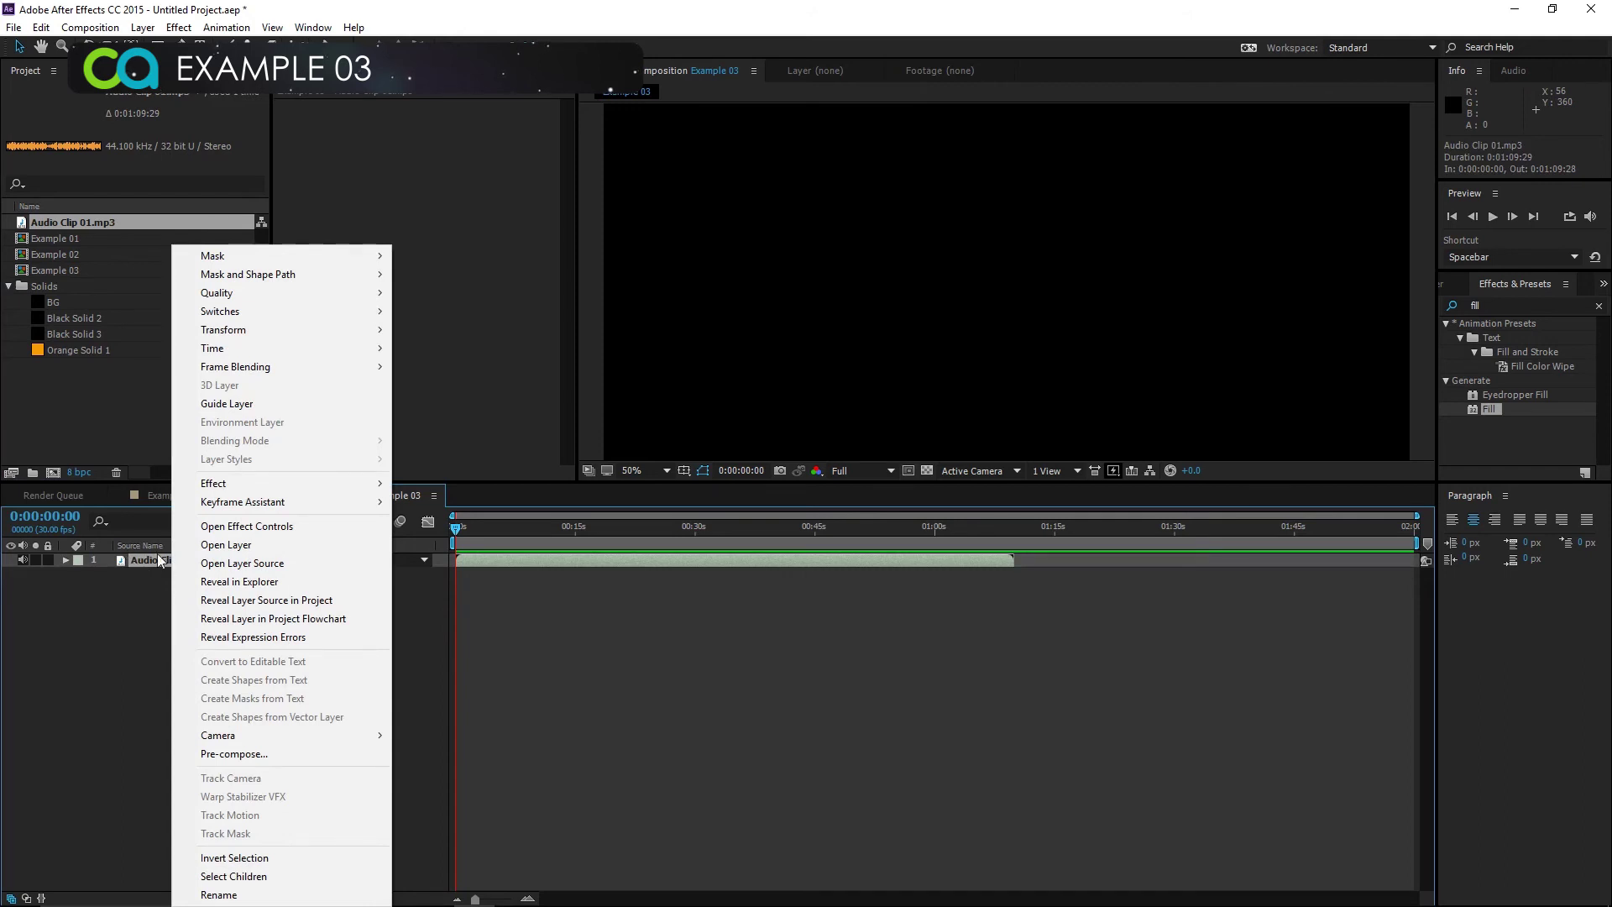
mouse_move(243, 506)
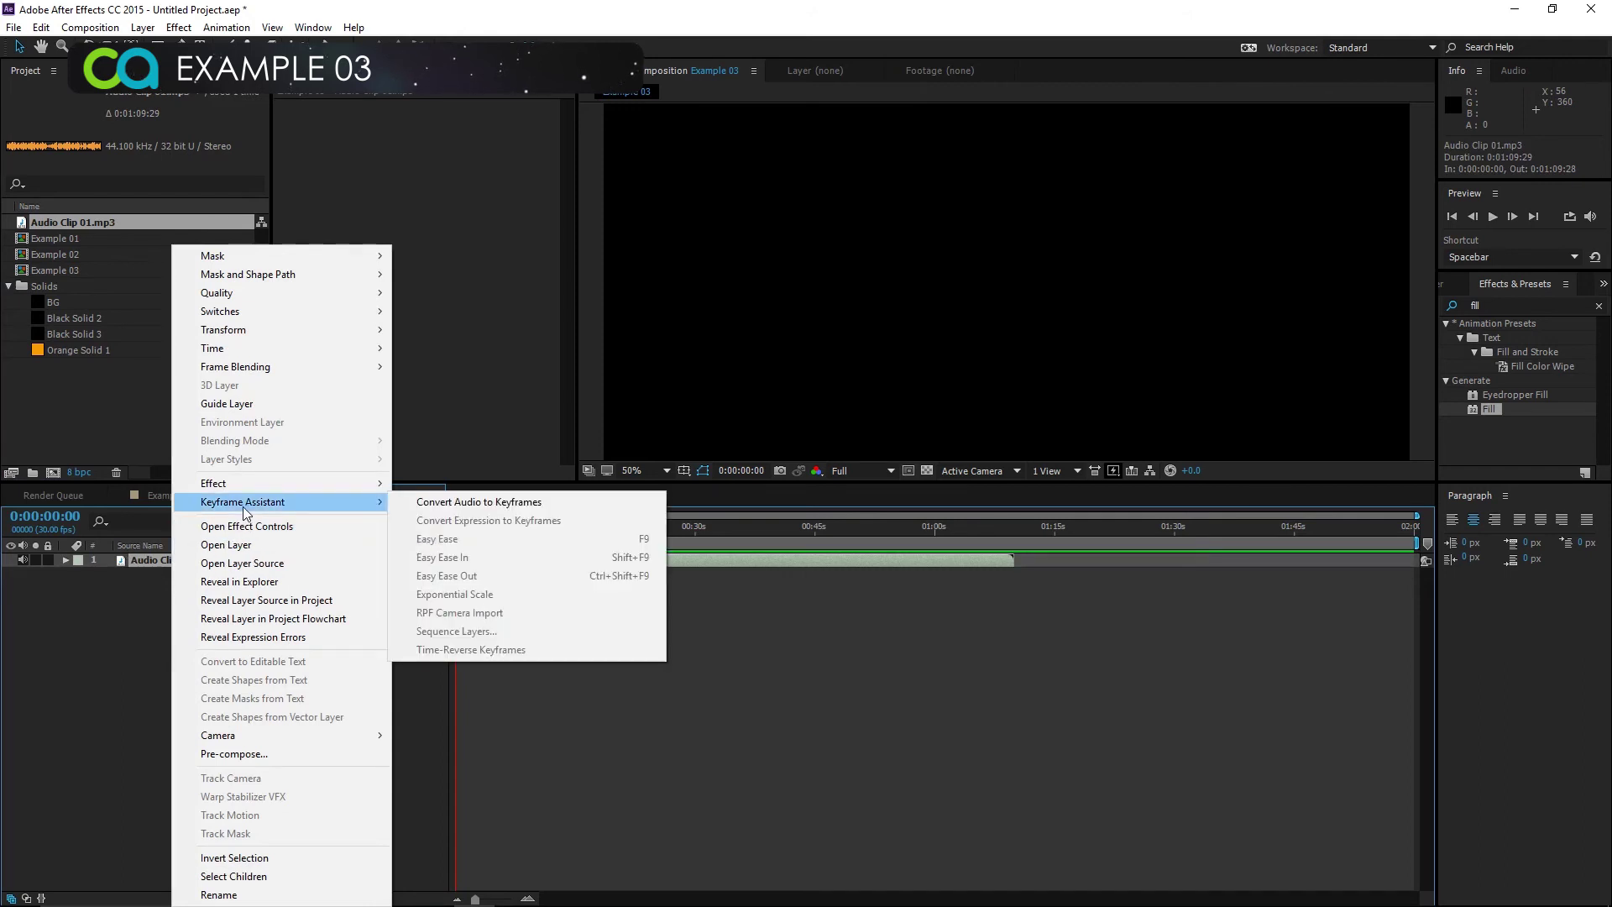
click(422, 506)
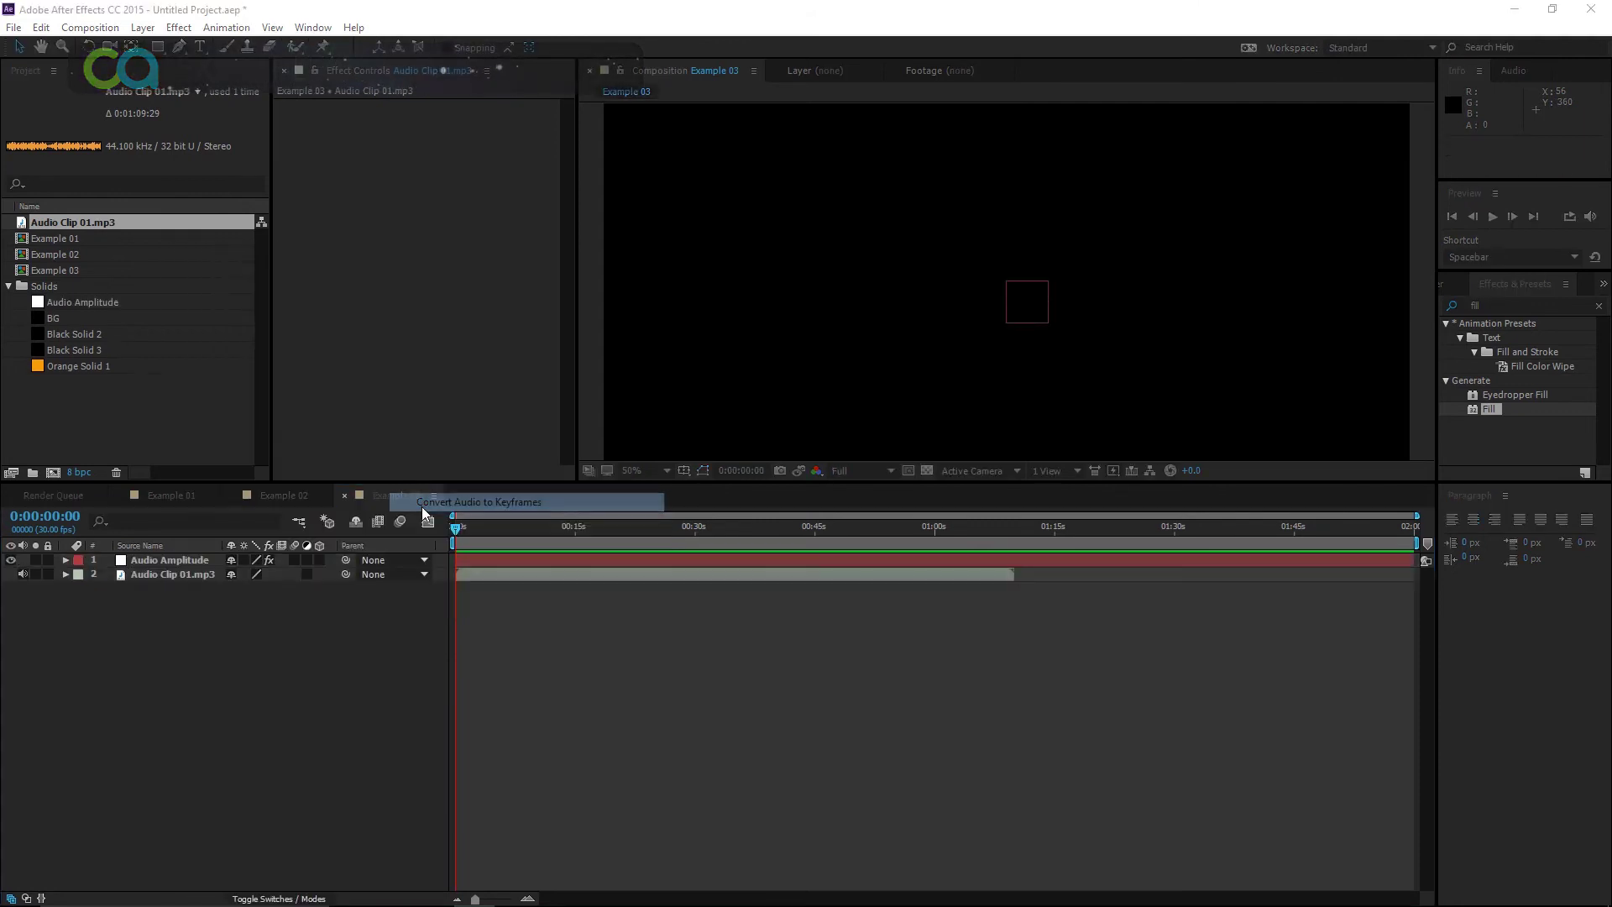
Delete the Left Channel and Right Channel effects from the Audio Amplitude layer.
click(170, 562)
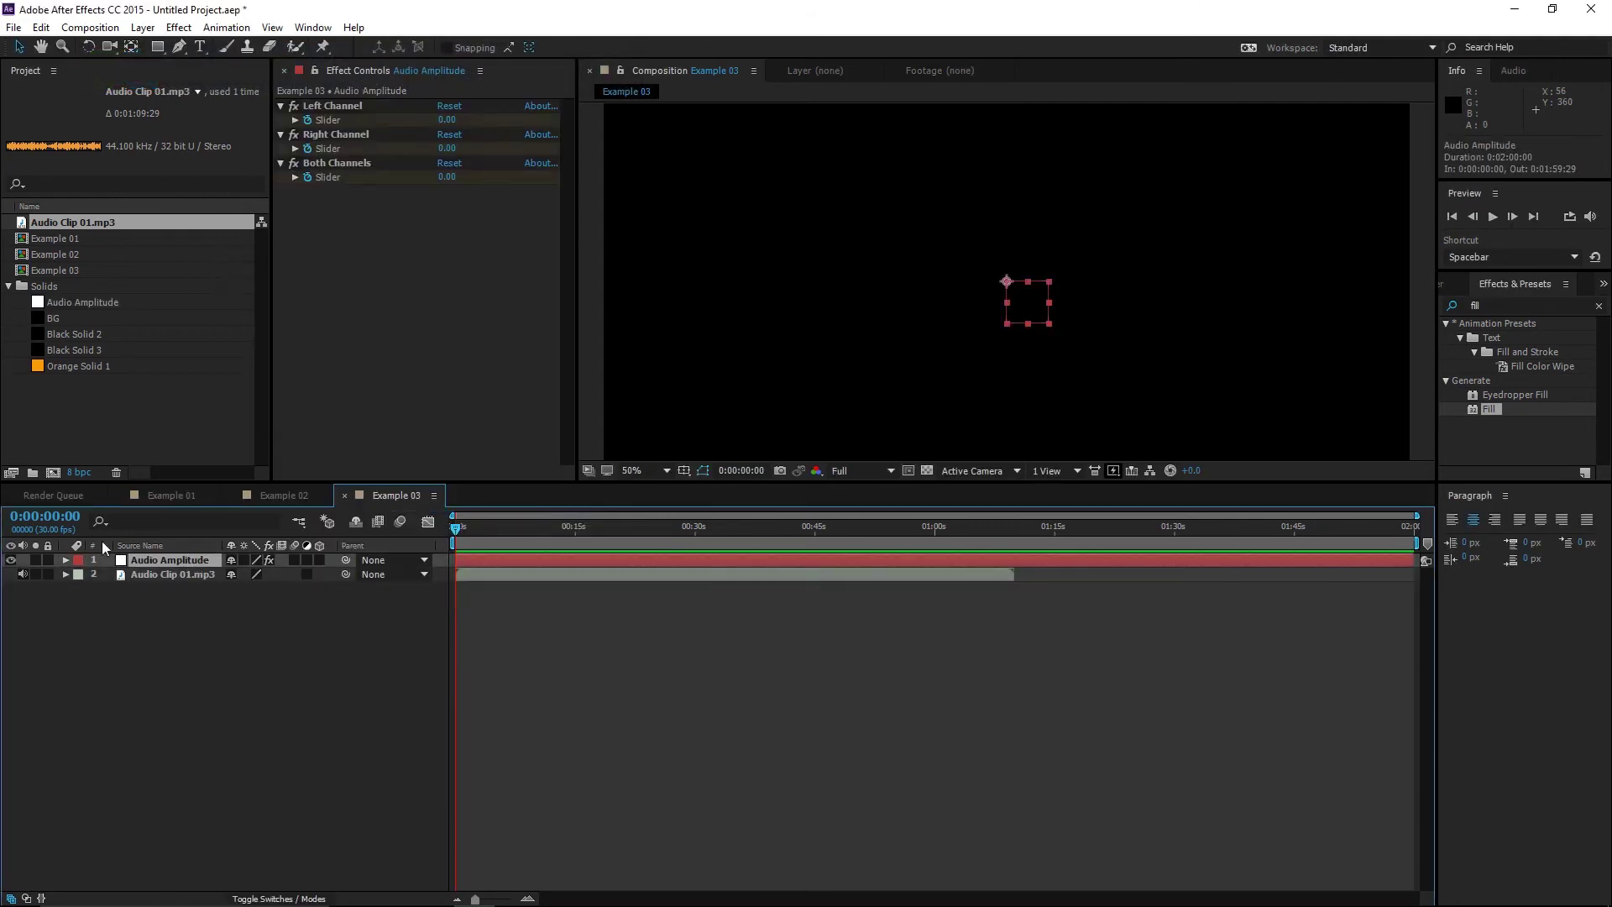
click(336, 105)
shift+click(340, 135)
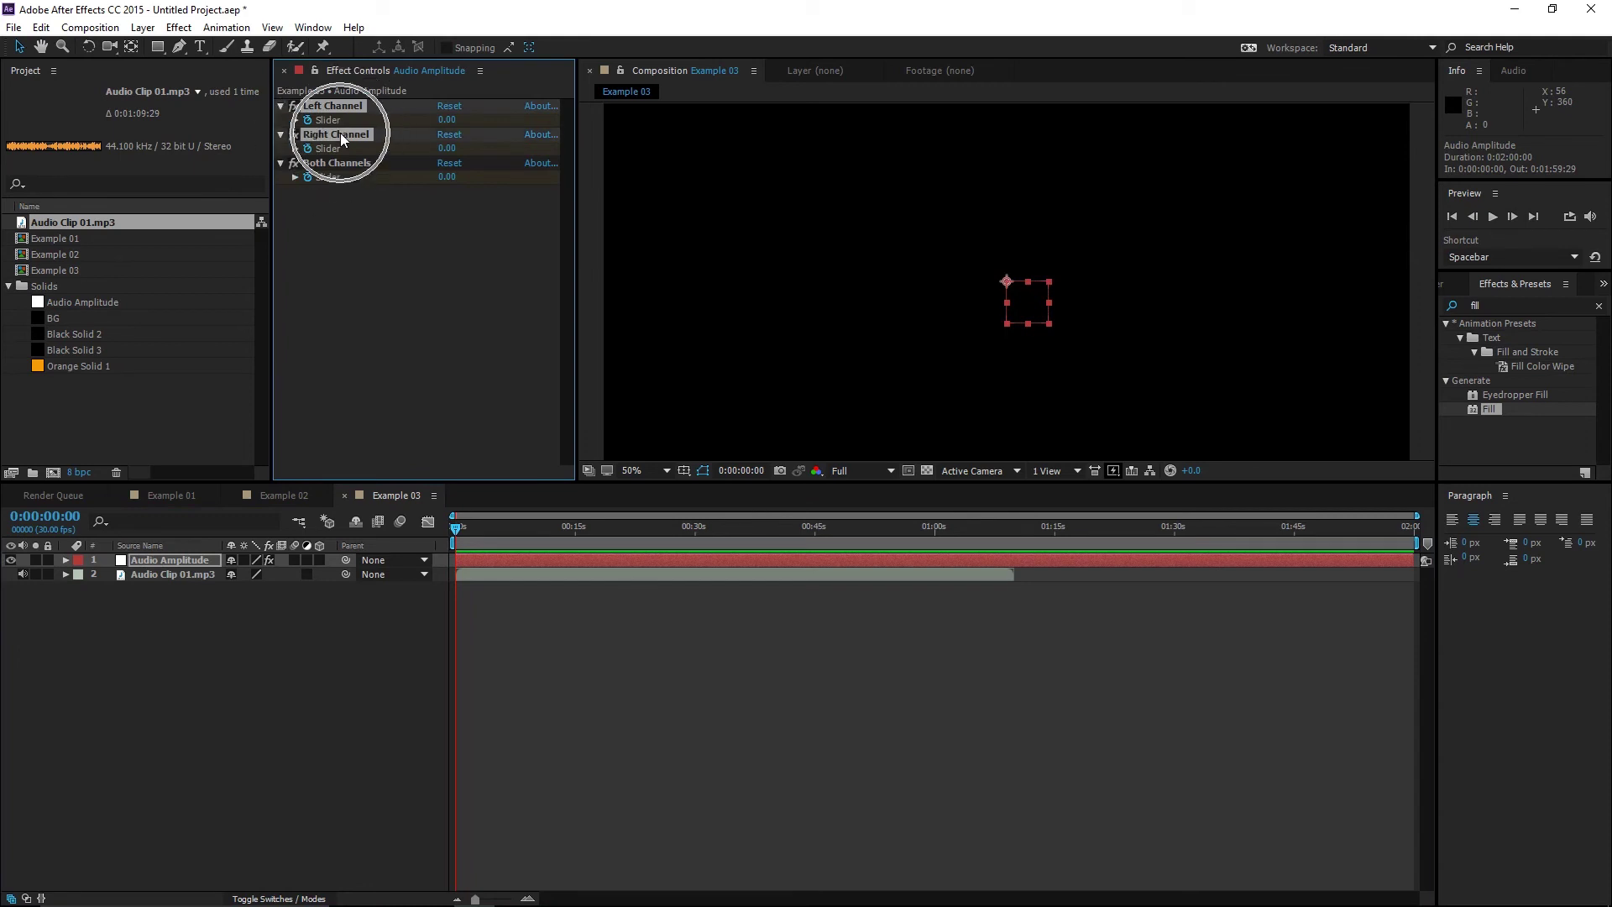
key(Delete)
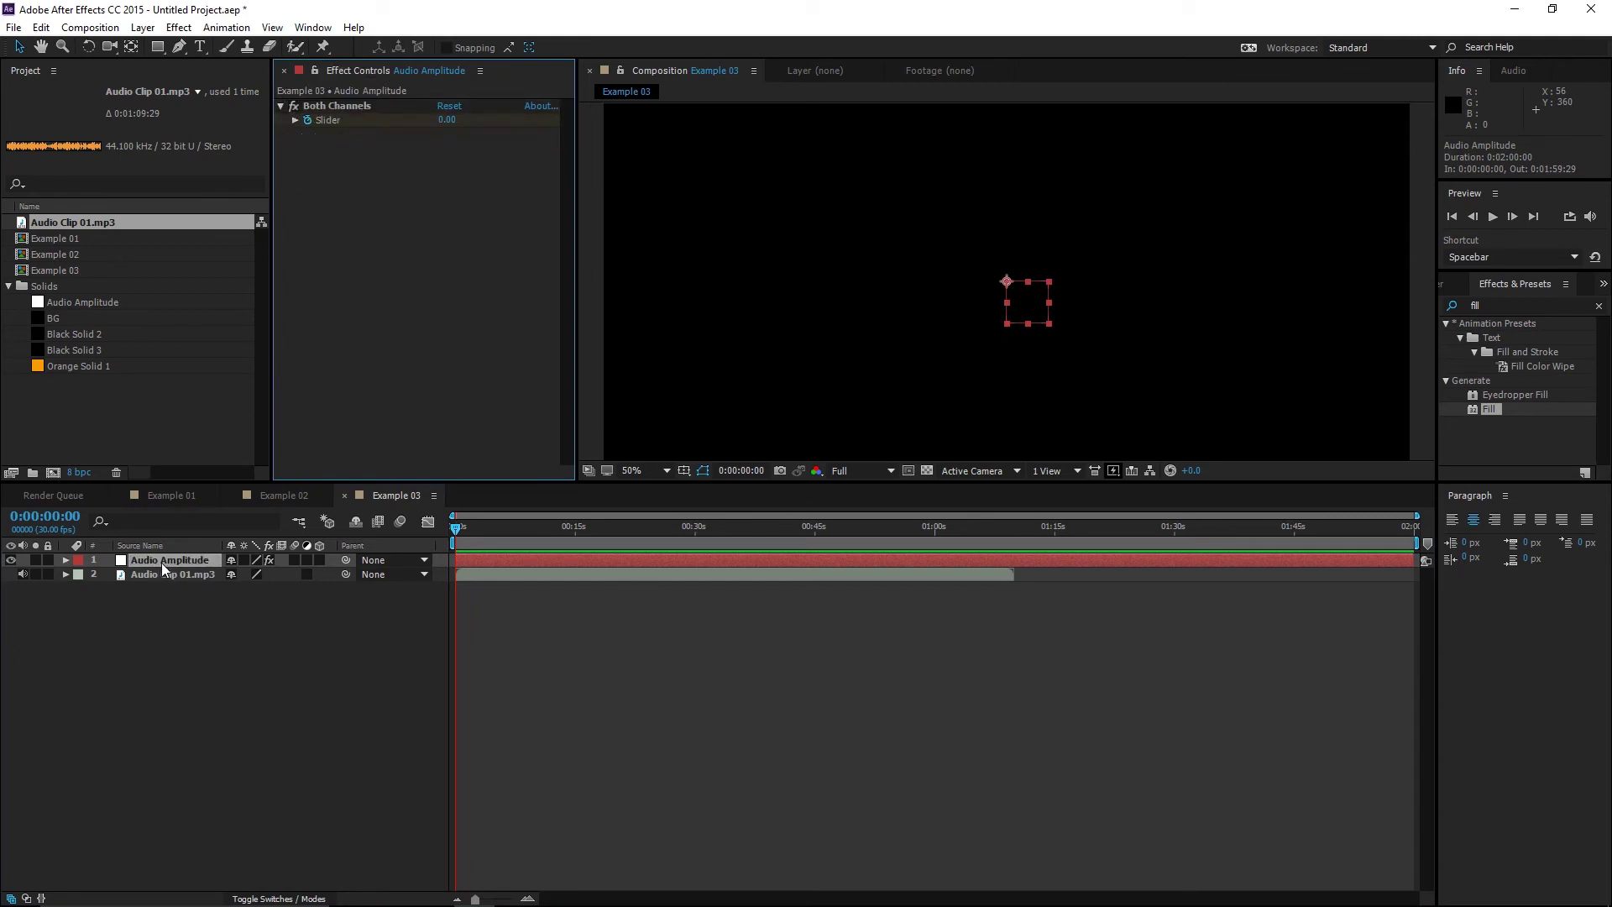
Show the Both Channels Slider in the Graph Editor, zoomed to the comp's first seconds.
click(438, 144)
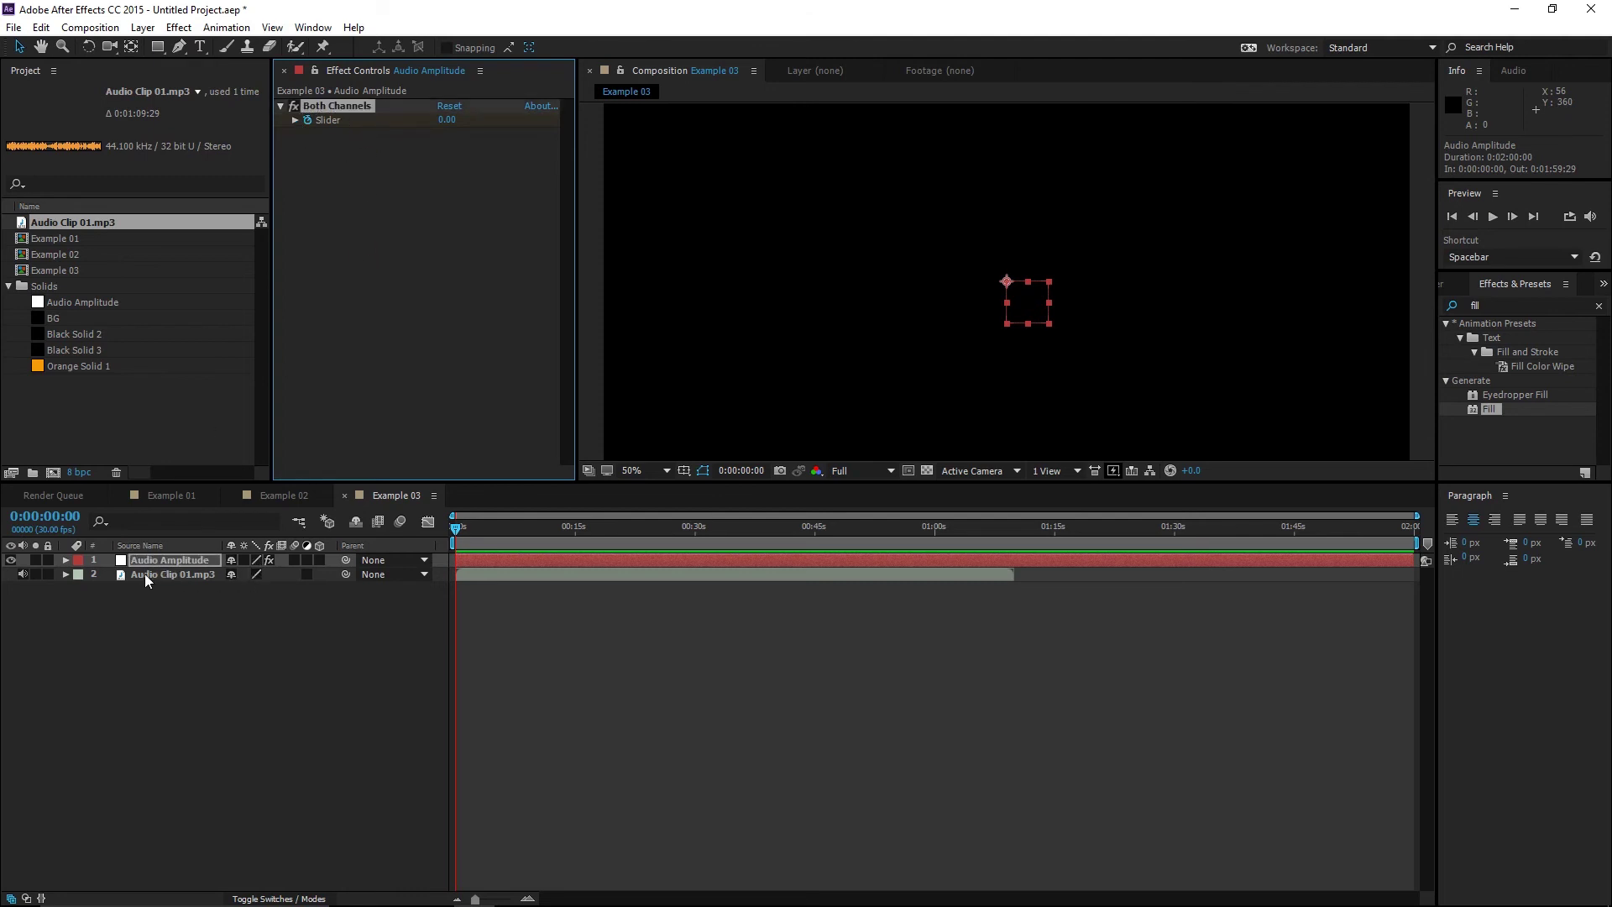
click(66, 560)
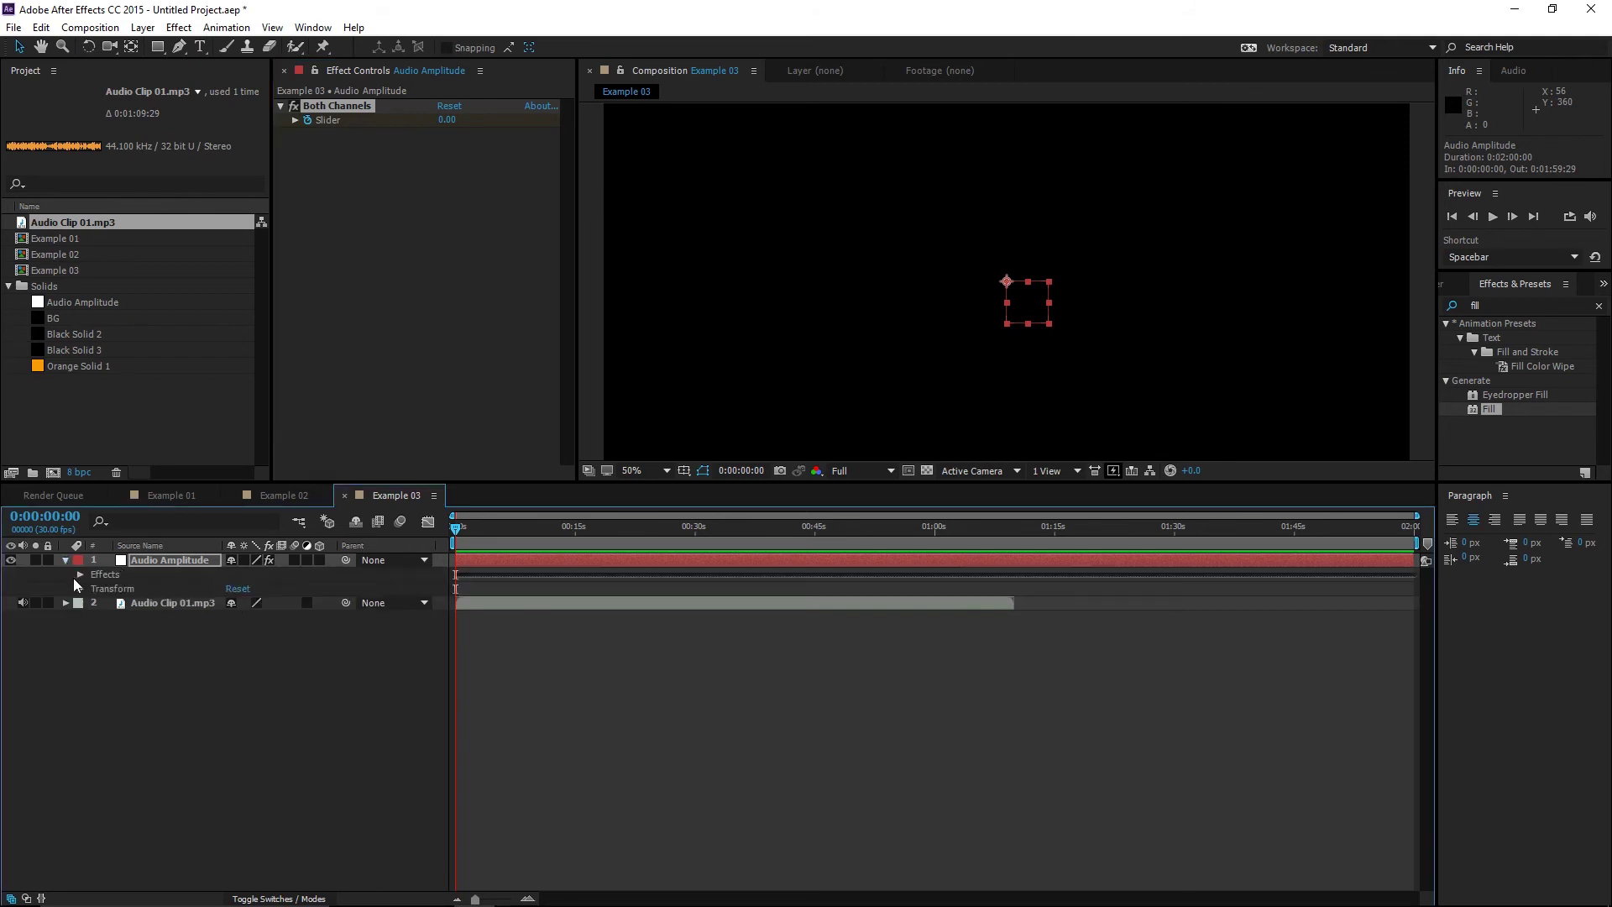
click(79, 574)
click(94, 588)
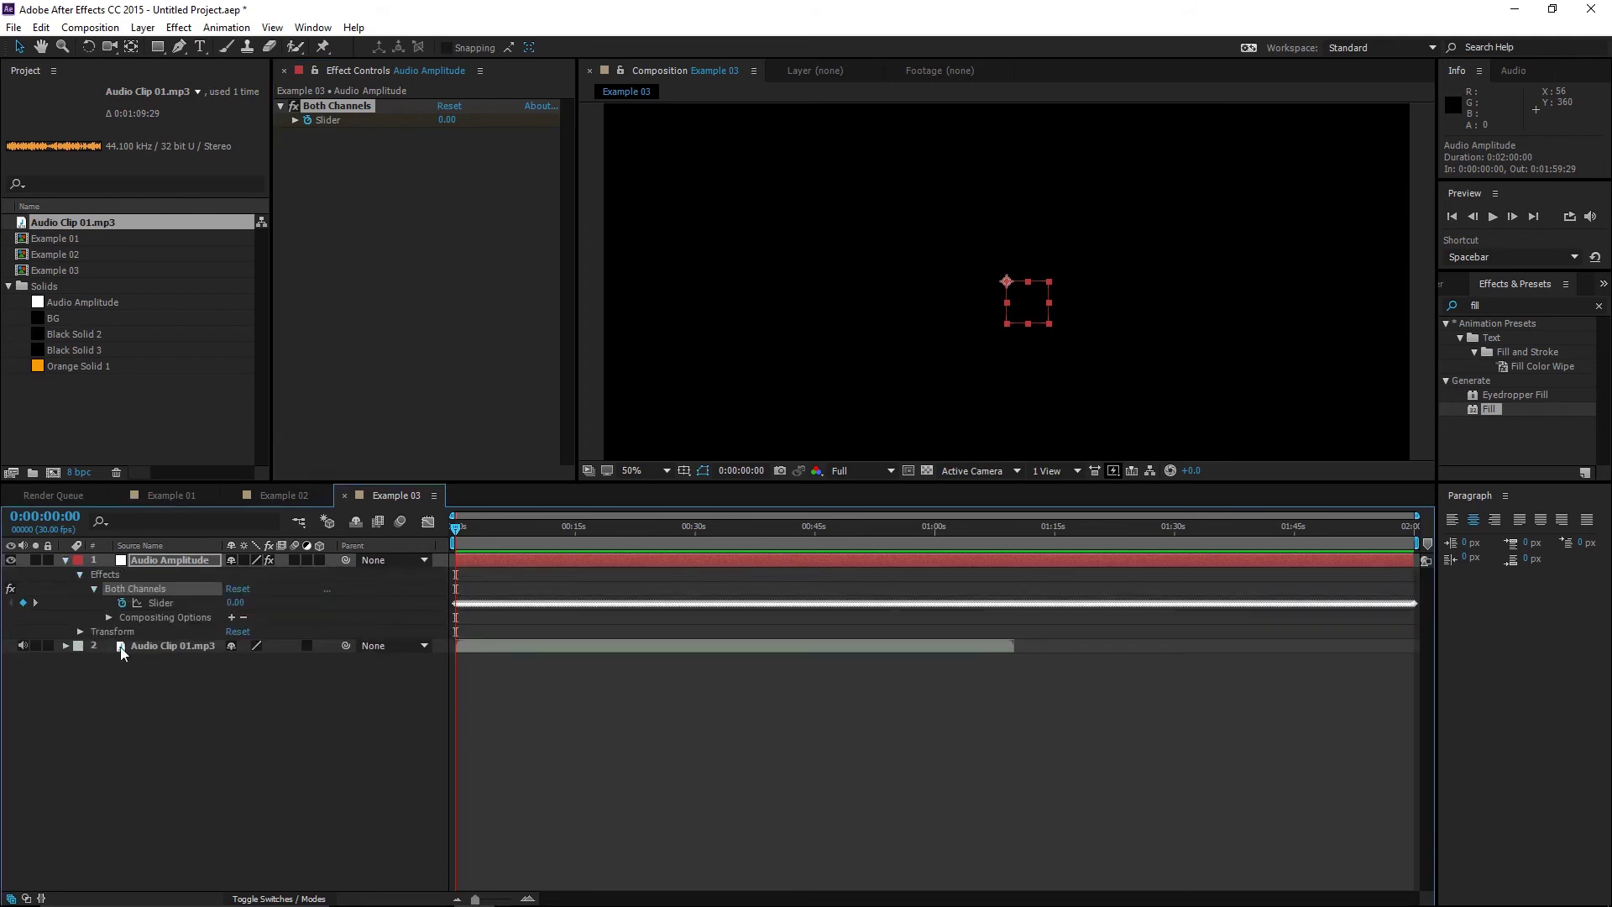
click(168, 603)
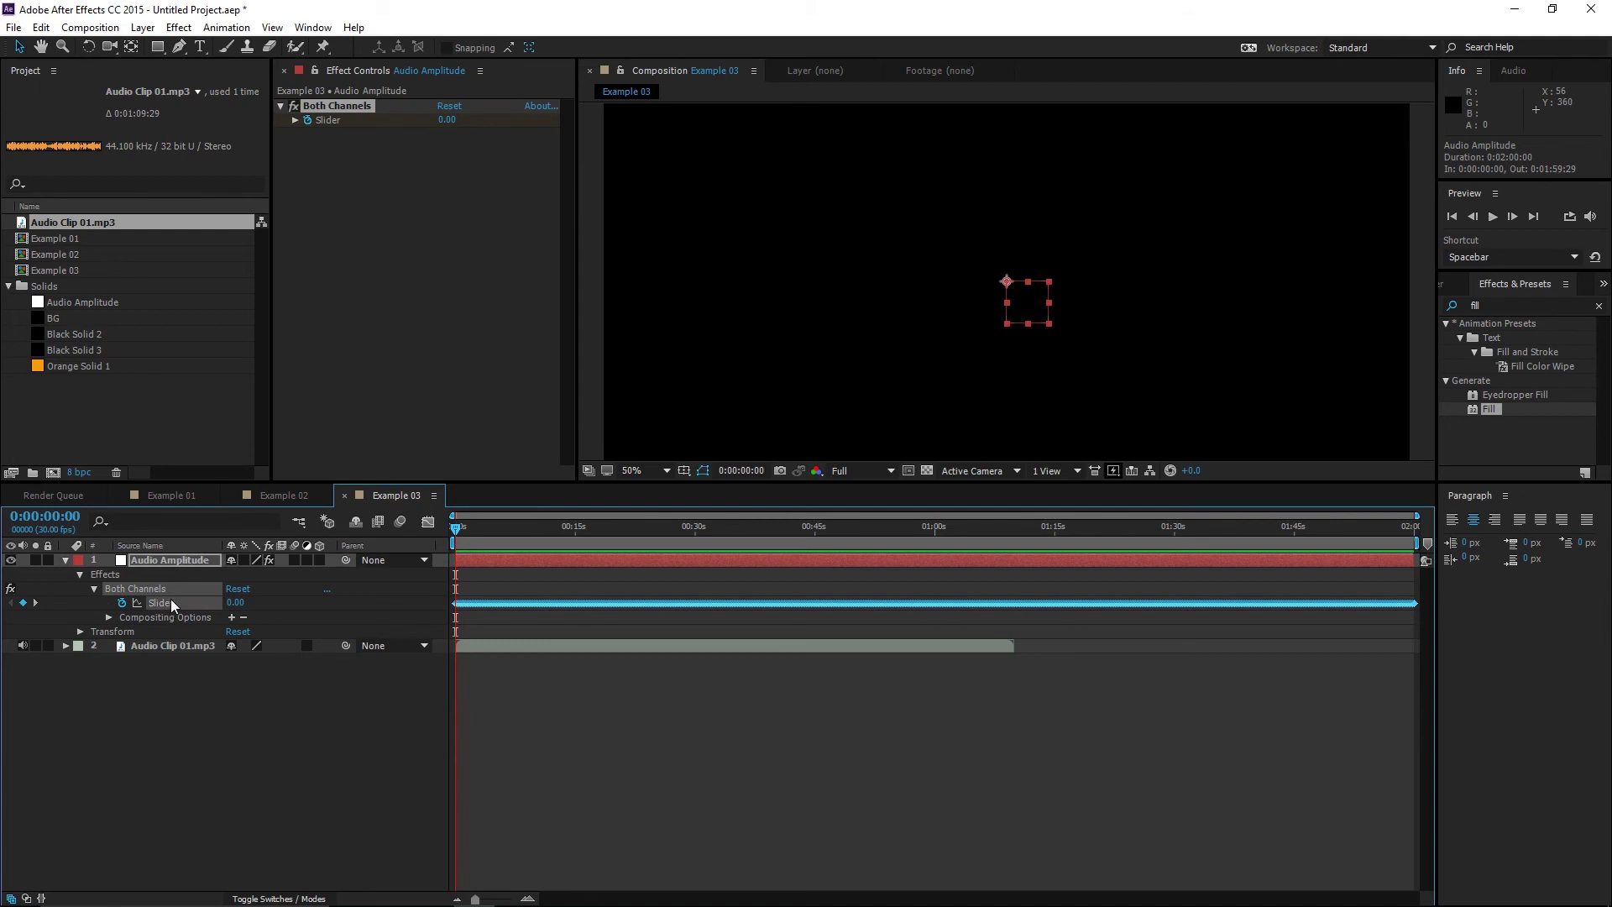
click(428, 523)
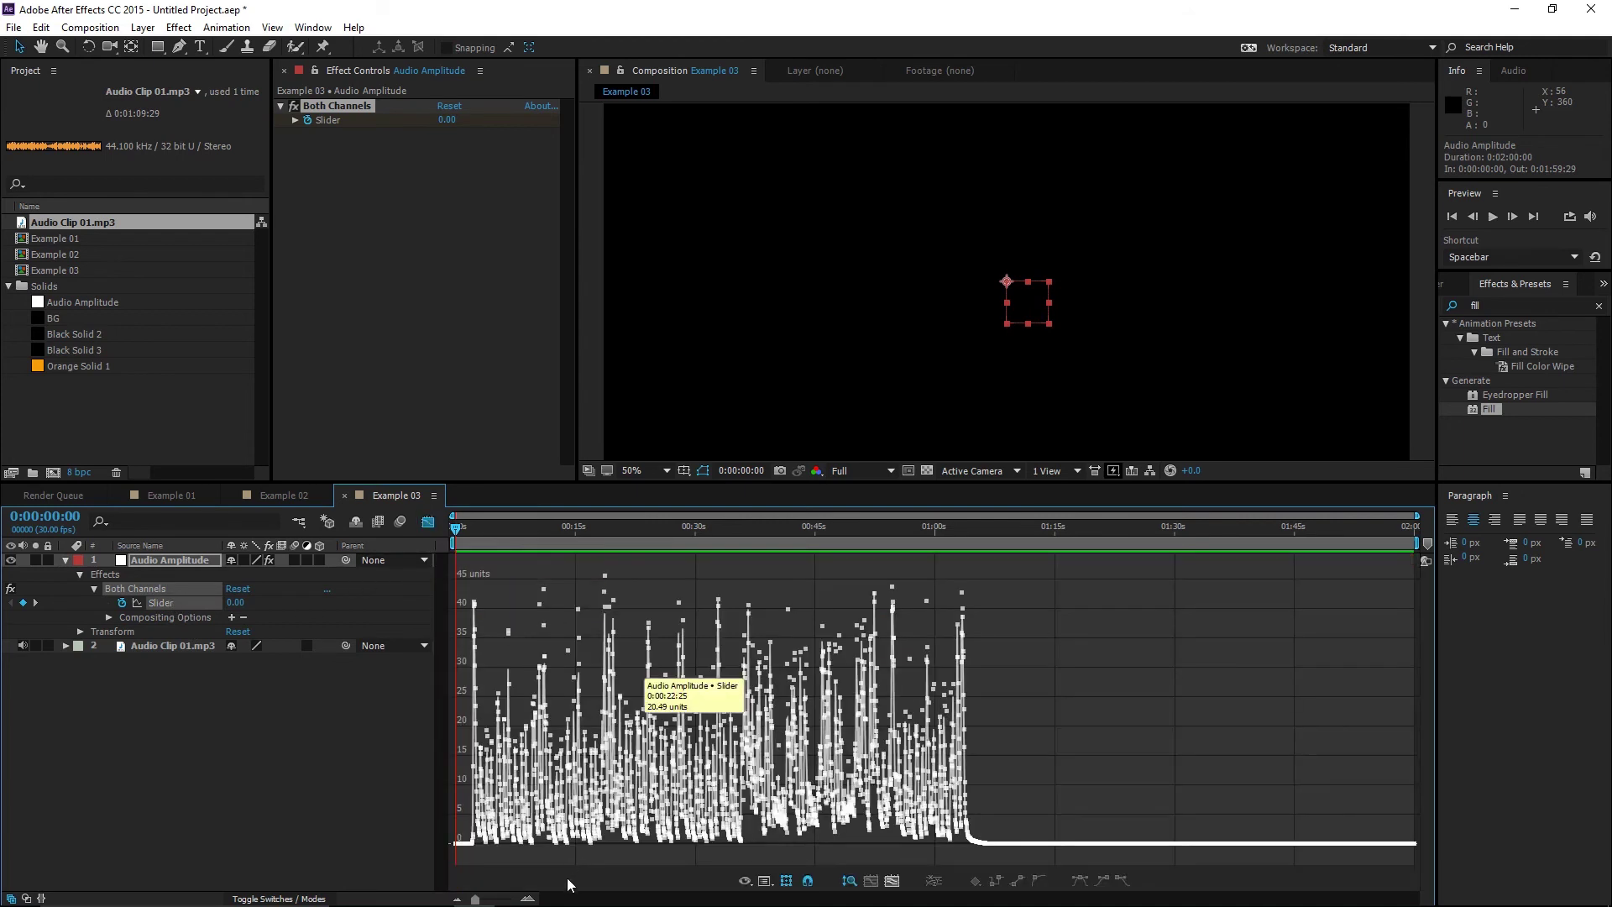
drag(494, 900, 504, 900)
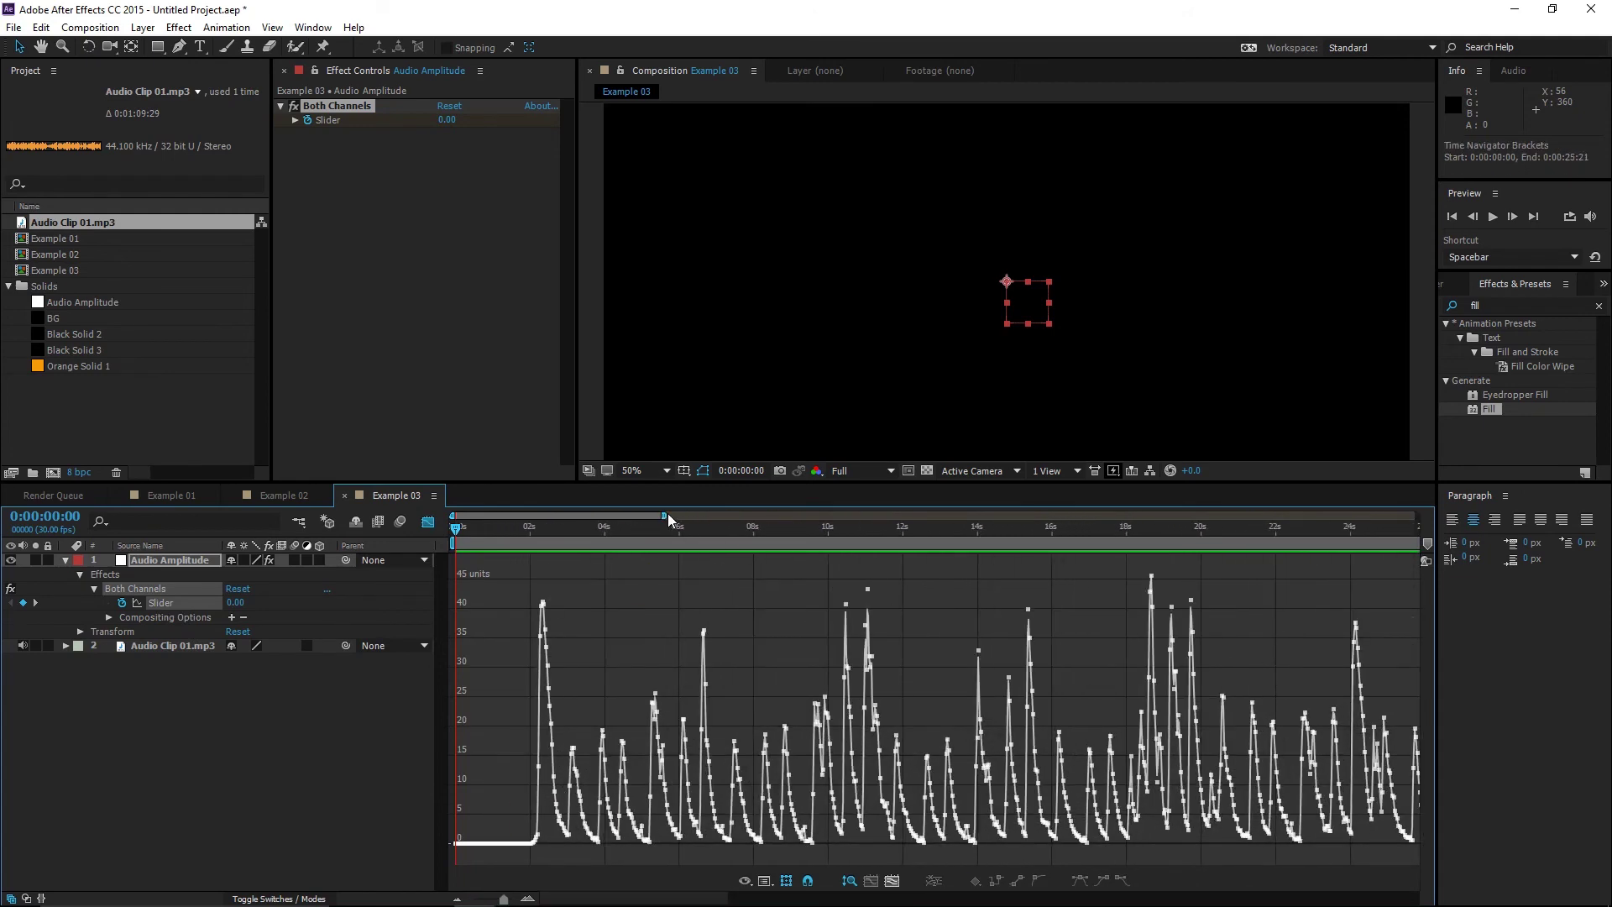
drag(665, 515, 552, 514)
Import the Cauneaus Arts Logo into Example 03 and scale it to 45%.
double_click(146, 410)
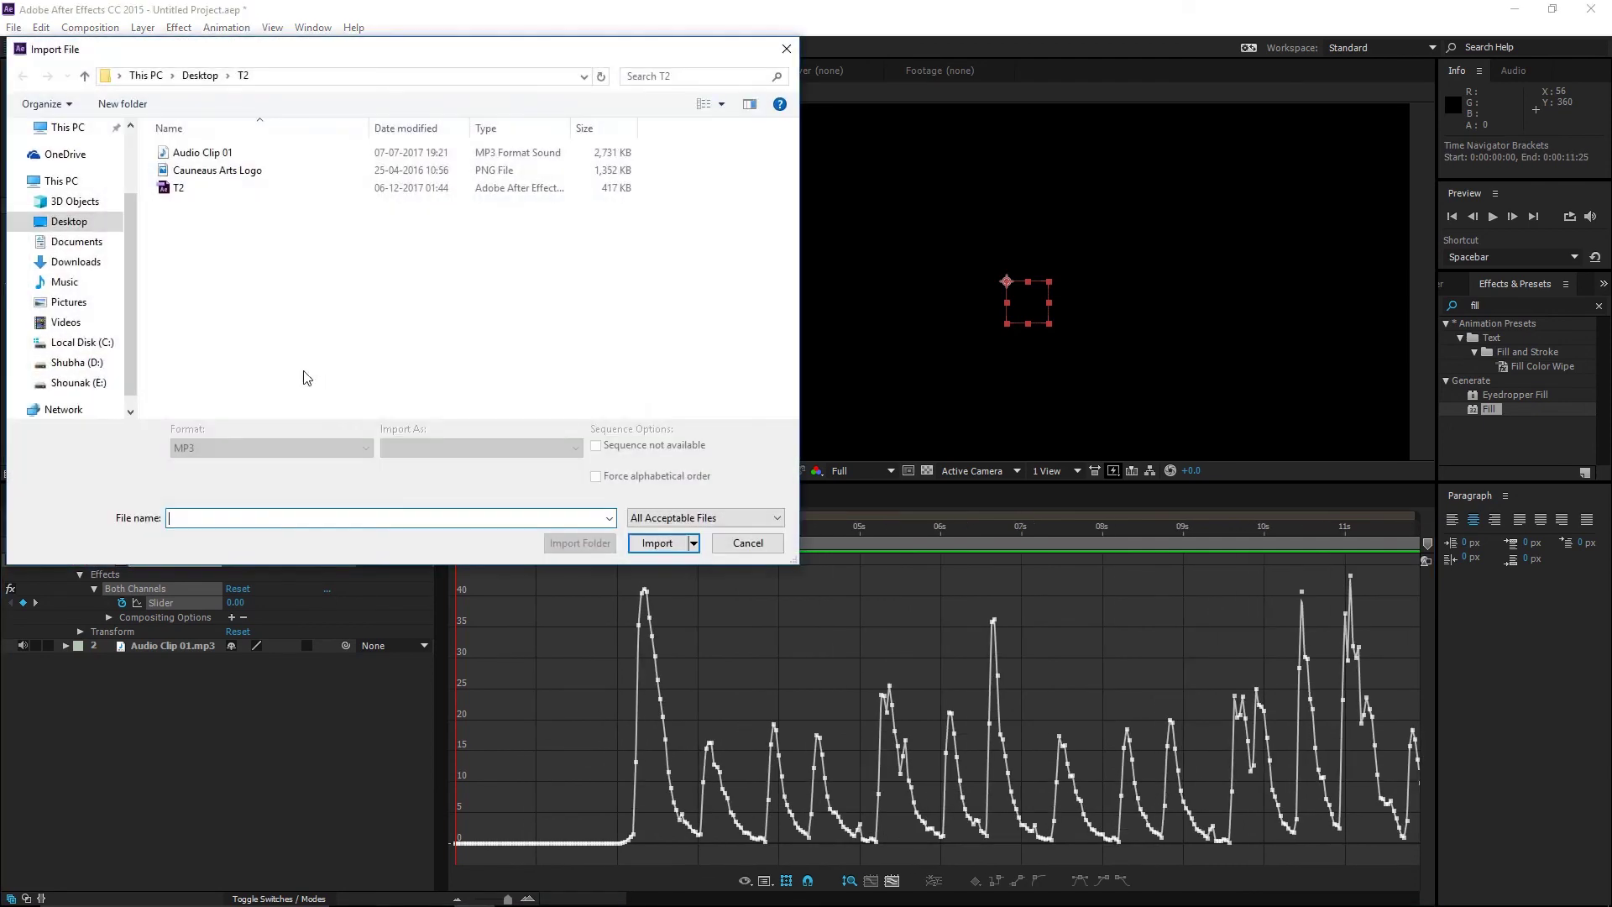
double_click(224, 170)
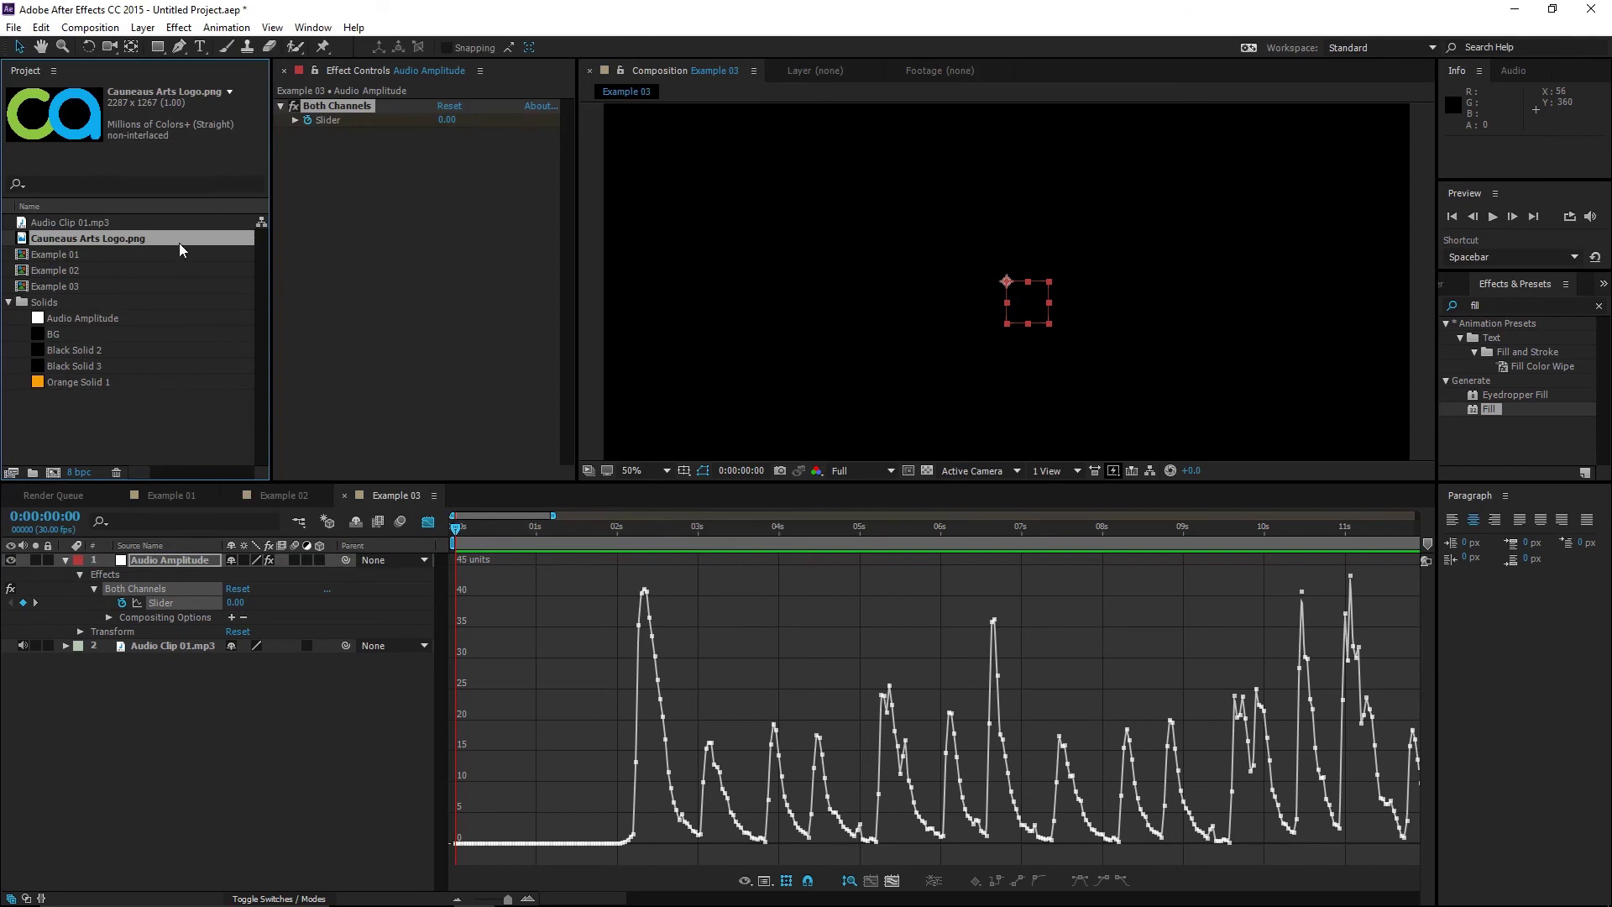
drag(179, 242, 194, 558)
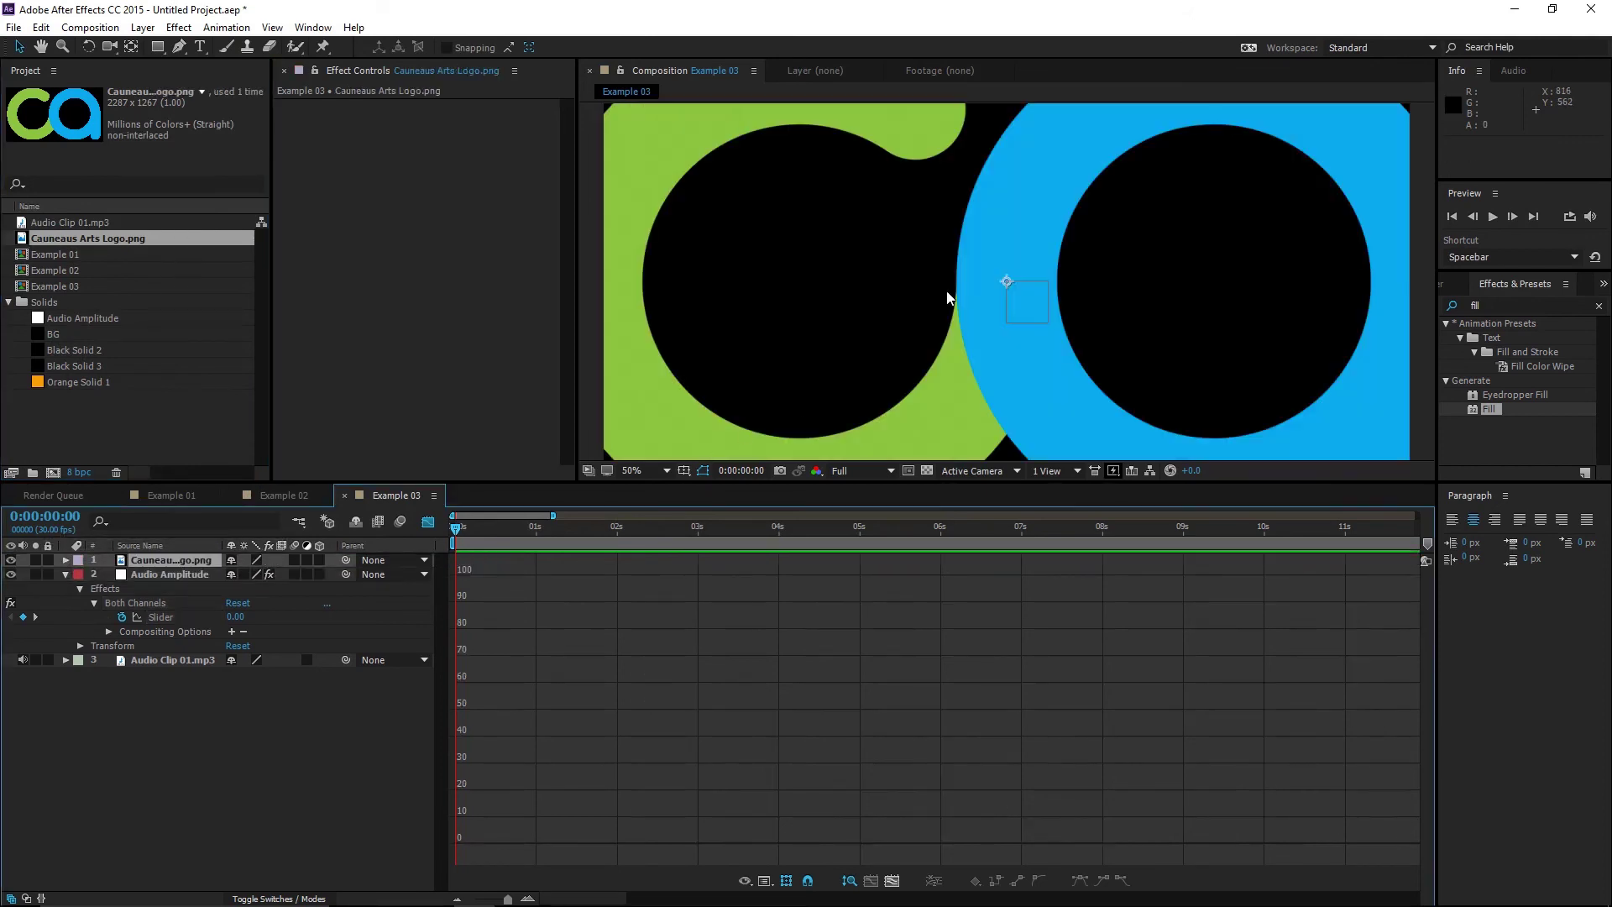
scroll(945, 290, down, 2)
key(s)
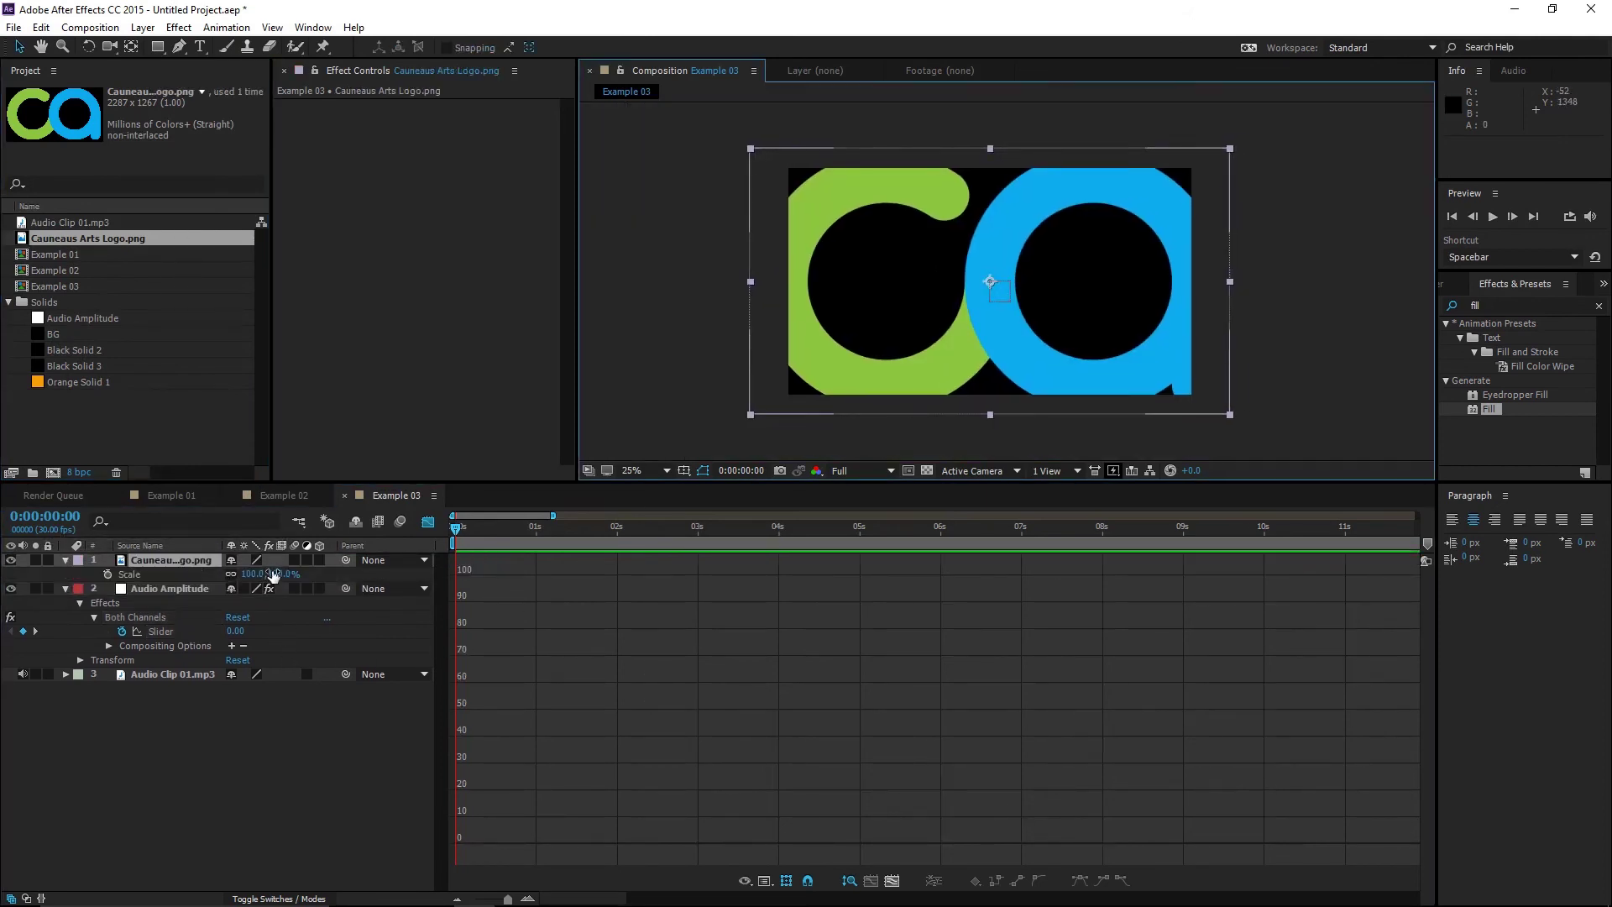
drag(273, 575, 241, 584)
Pre-compose the logo layer into a composition named Logo and show its Scale.
click(180, 561)
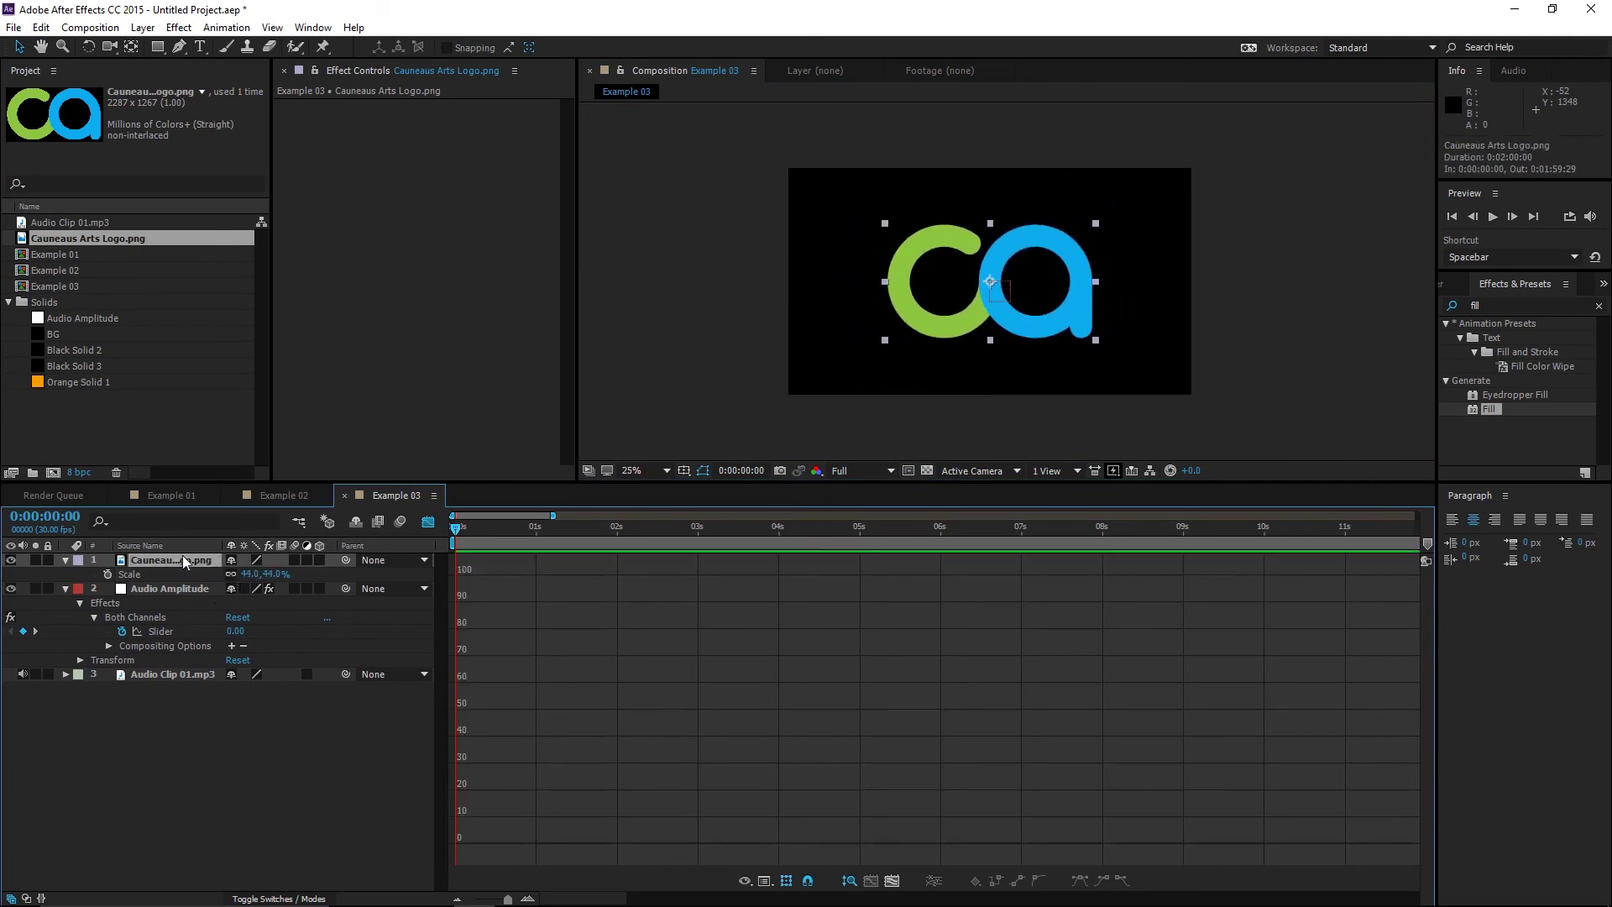
key(ctrl+shift+c)
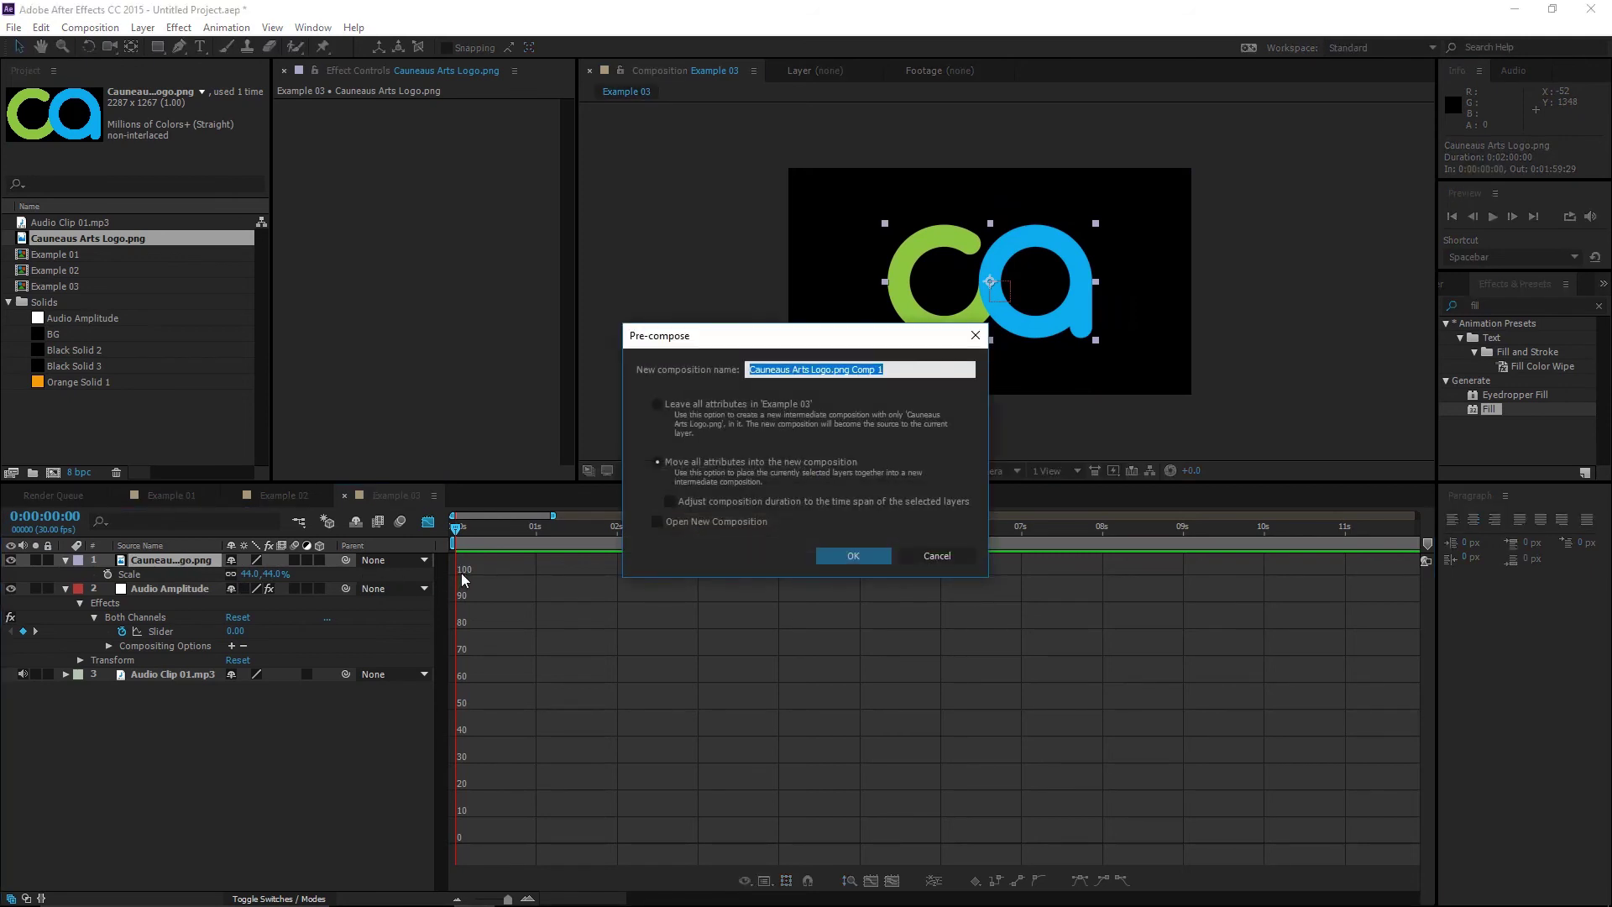
text(Logo)
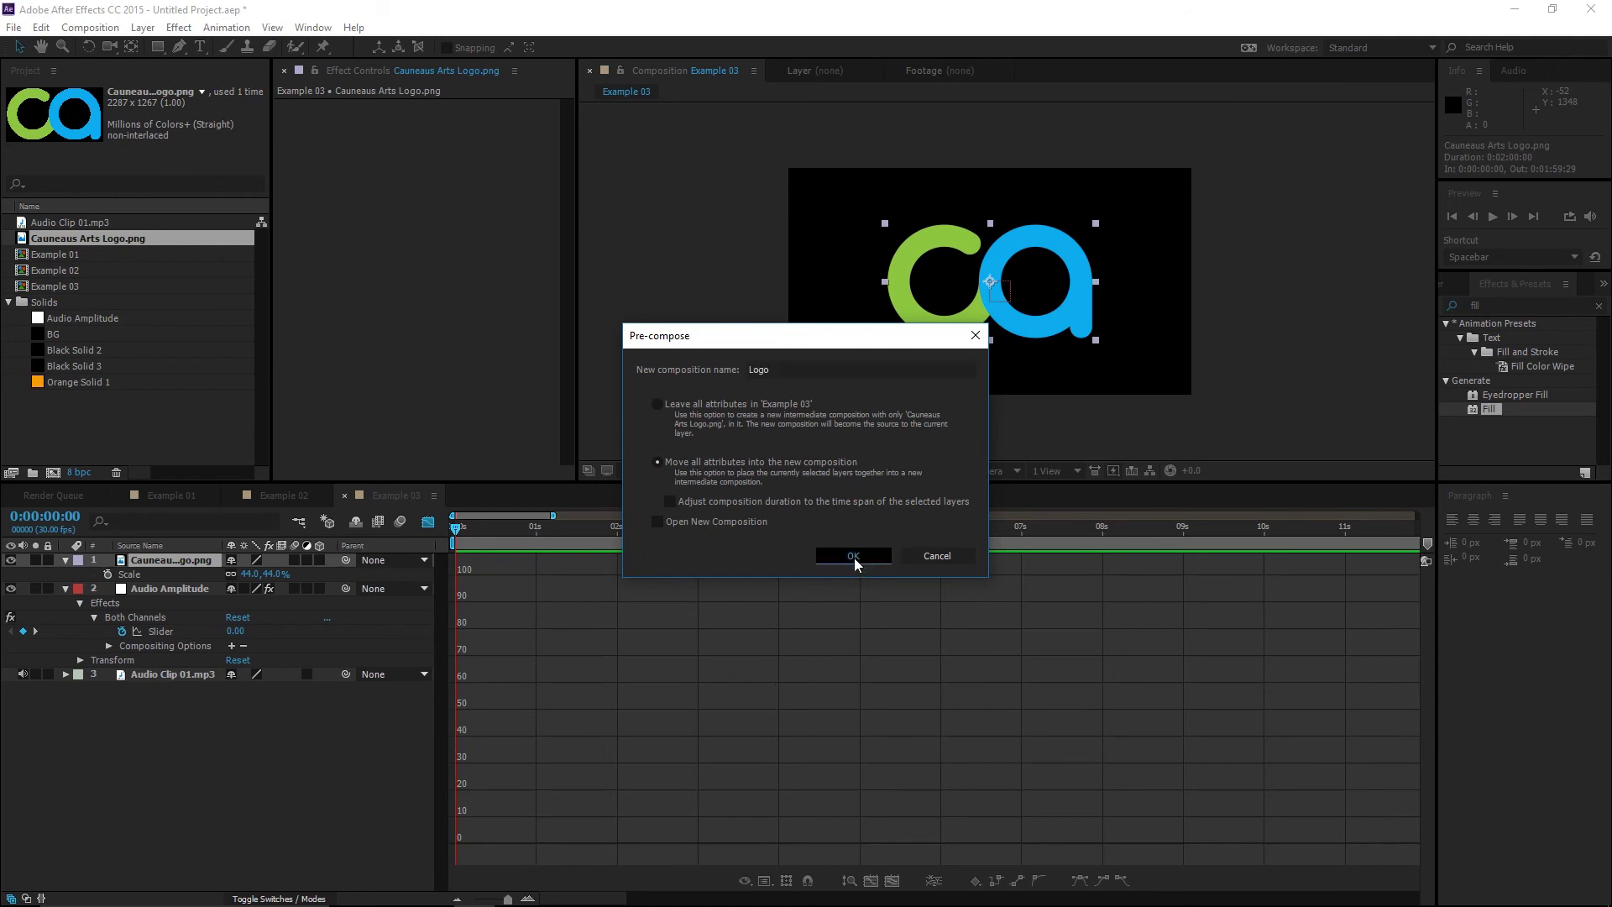
click(854, 558)
key(s)
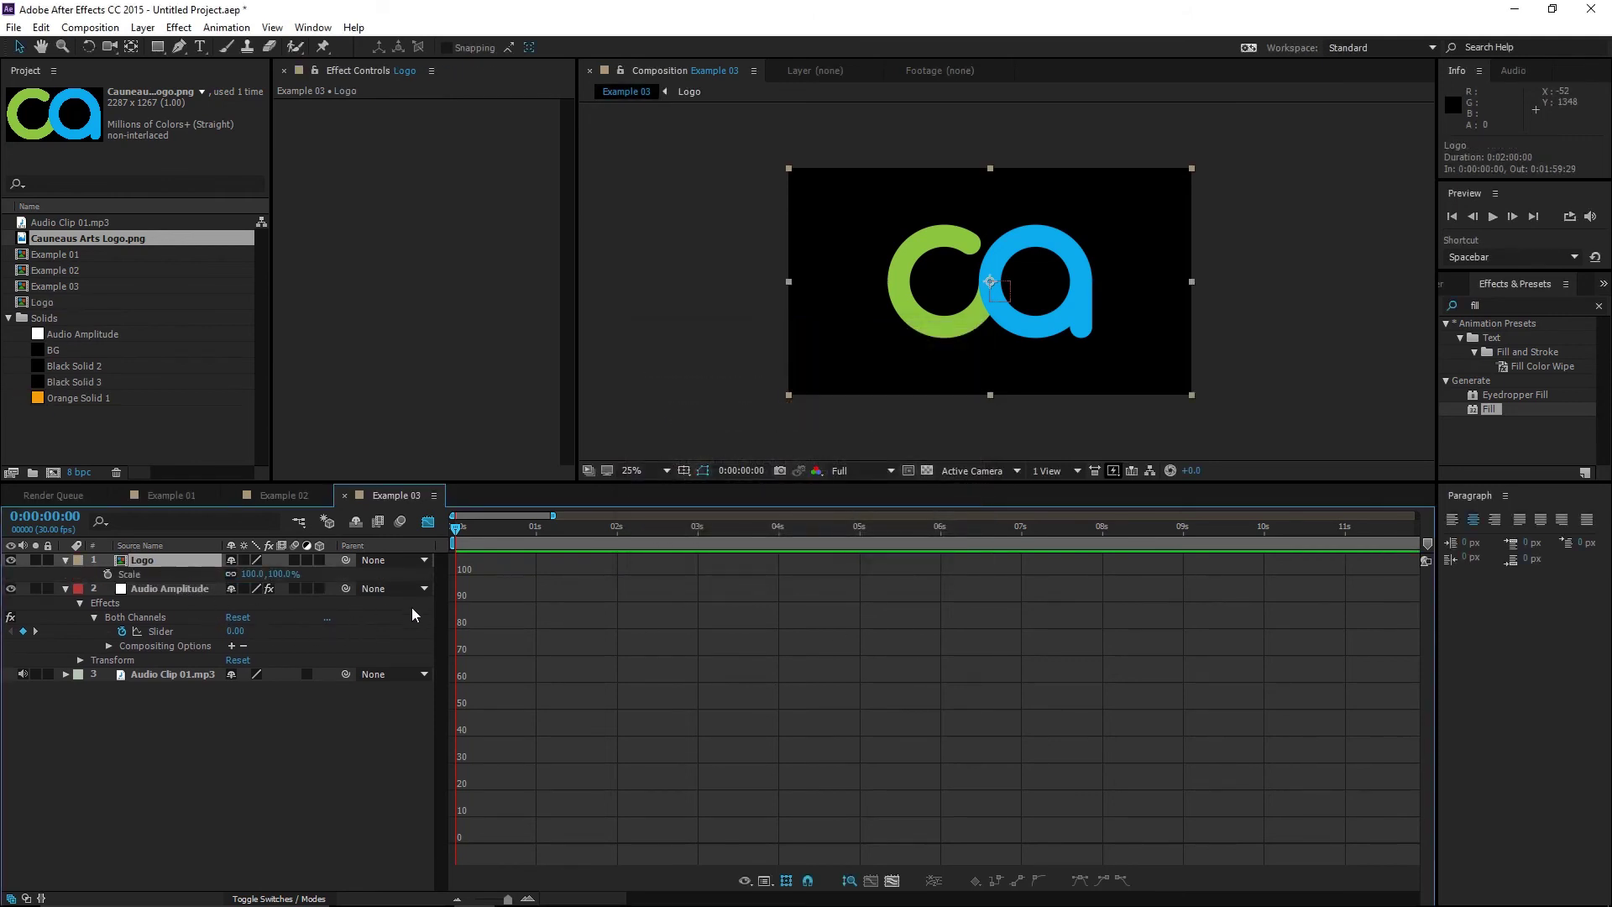
Link Logo's Scale by expression to the Both Channels Slider and preview from 3:17.
alt+click(107, 574)
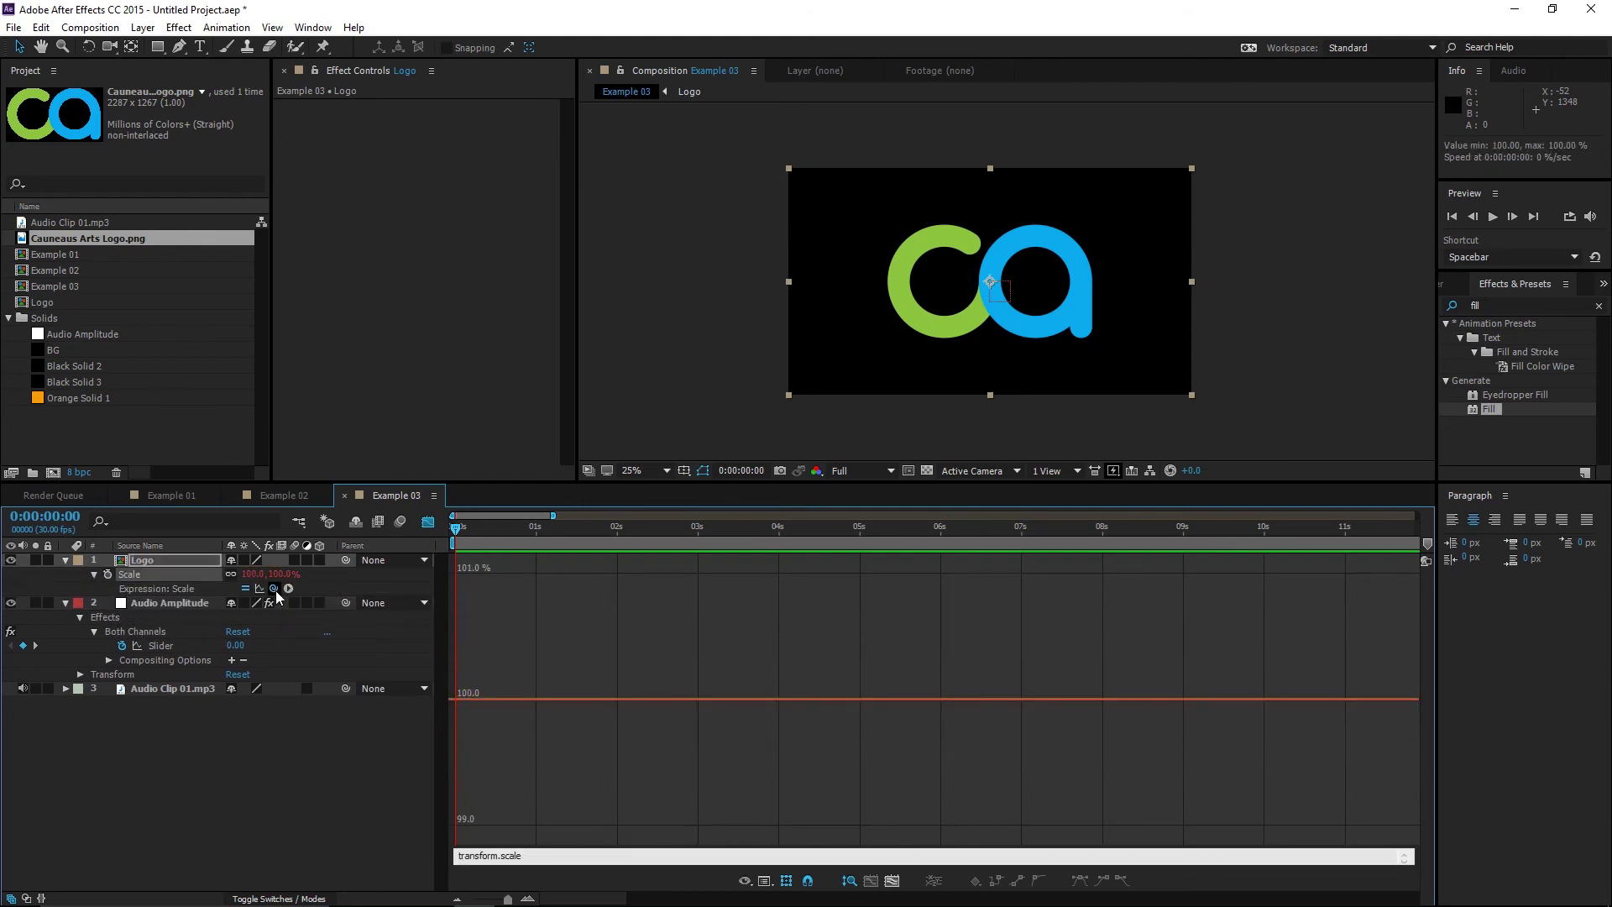
drag(276, 591, 176, 647)
drag(594, 529, 745, 543)
key(space)
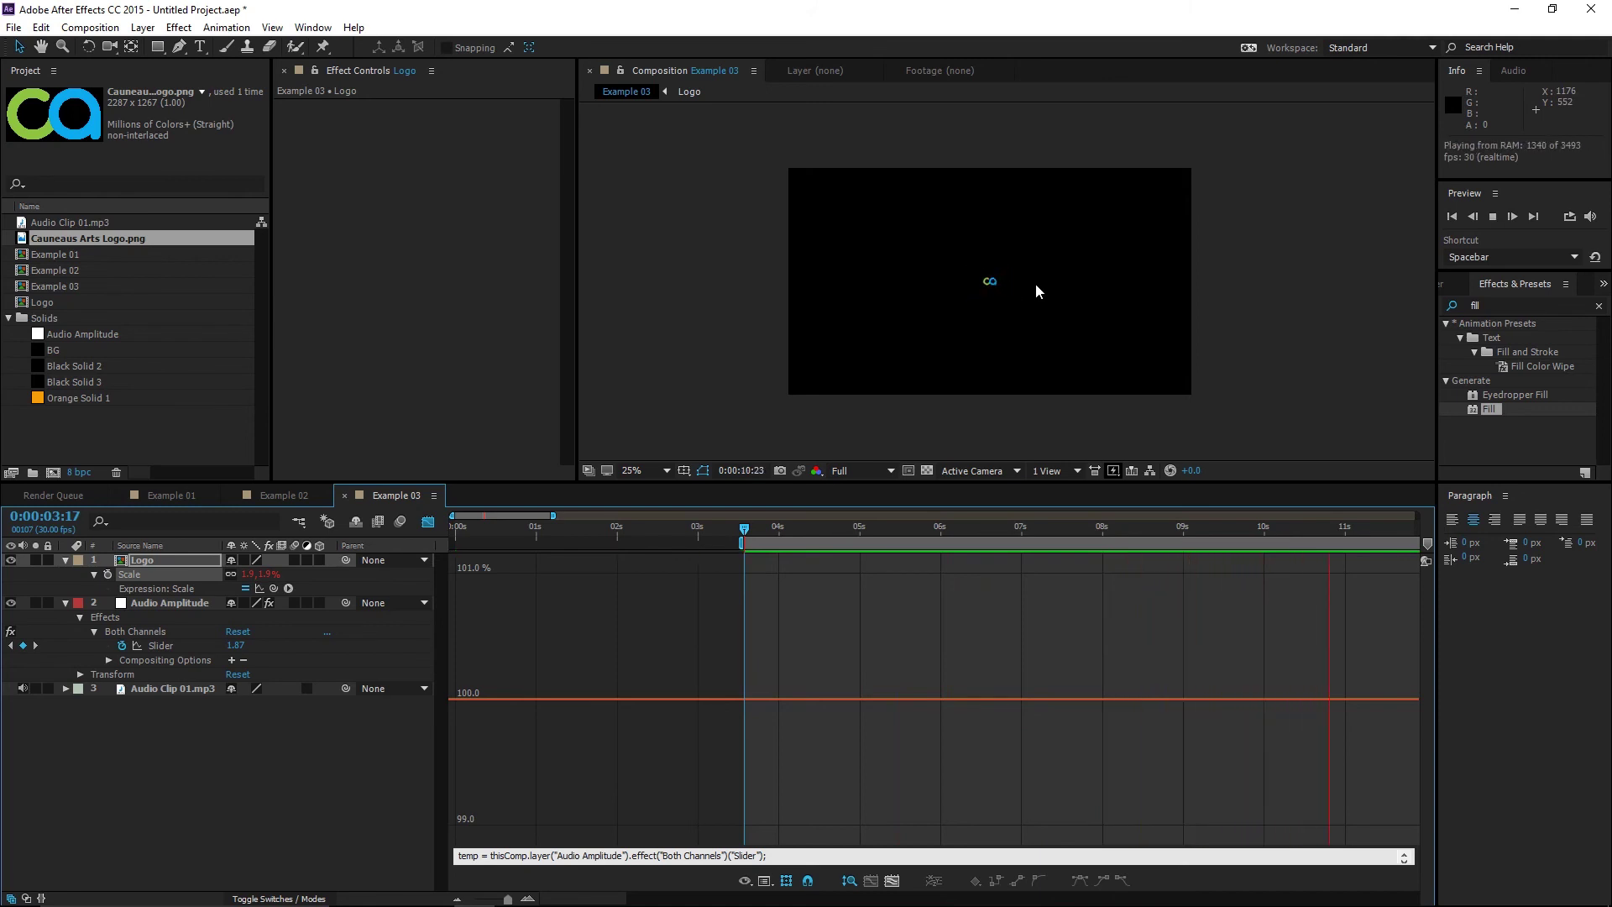
key(space)
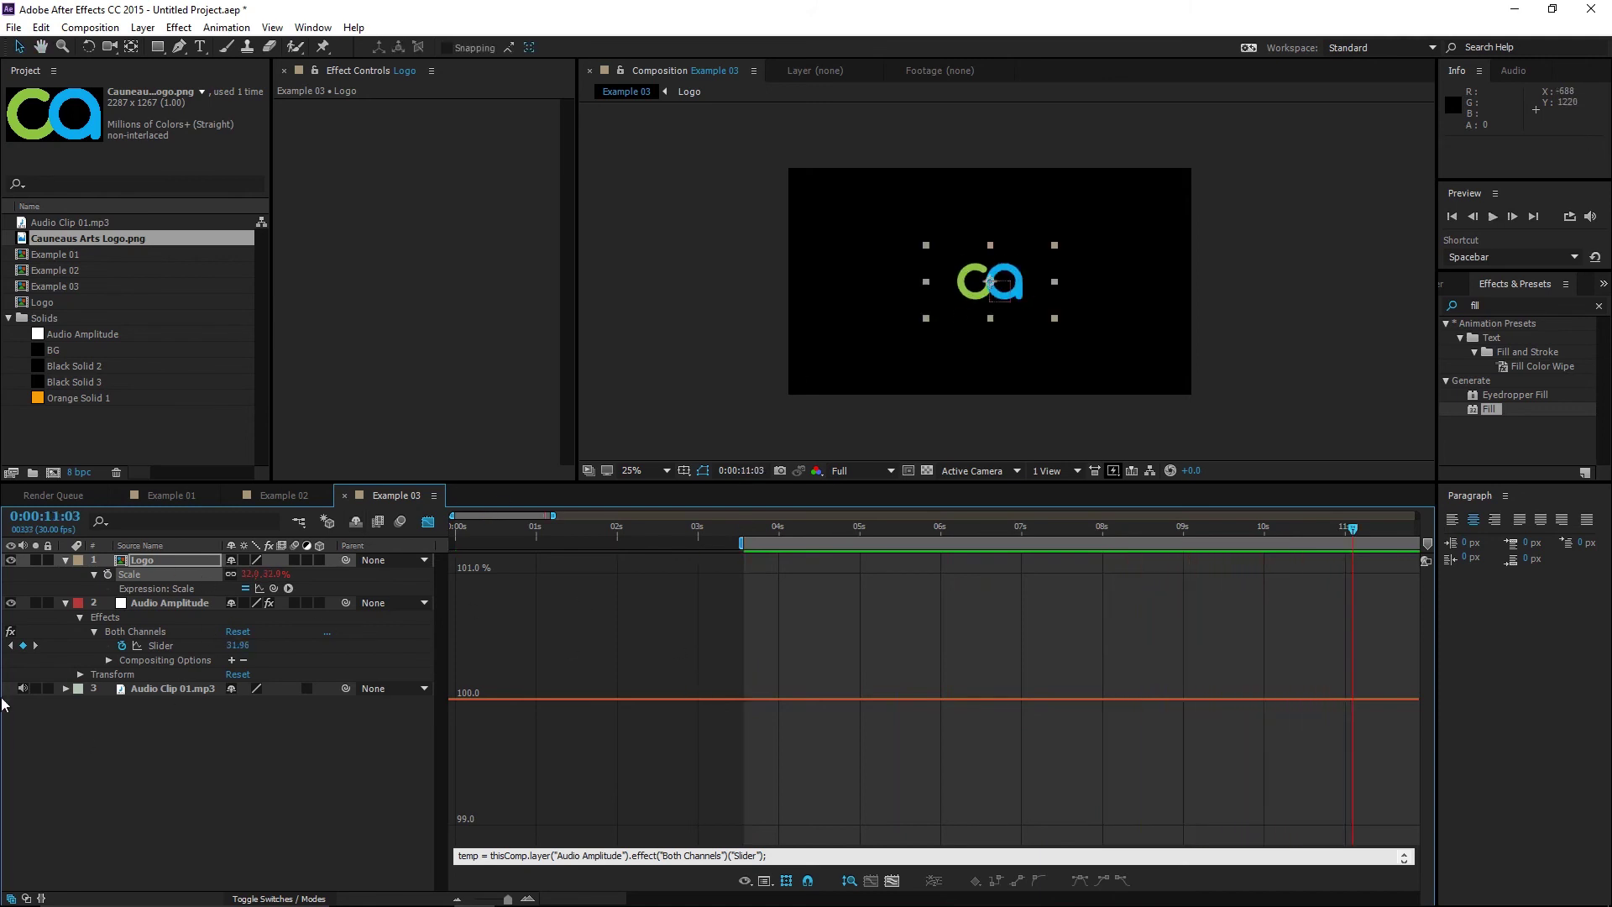
Test different Slider and Scale values on the logo, undoing the Slider changes.
drag(249, 651, 269, 647)
key(ctrl+z)
drag(255, 654, 275, 655)
key(ctrl+z)
drag(269, 574, 510, 594)
drag(264, 574, 555, 601)
middle_click(902, 415)
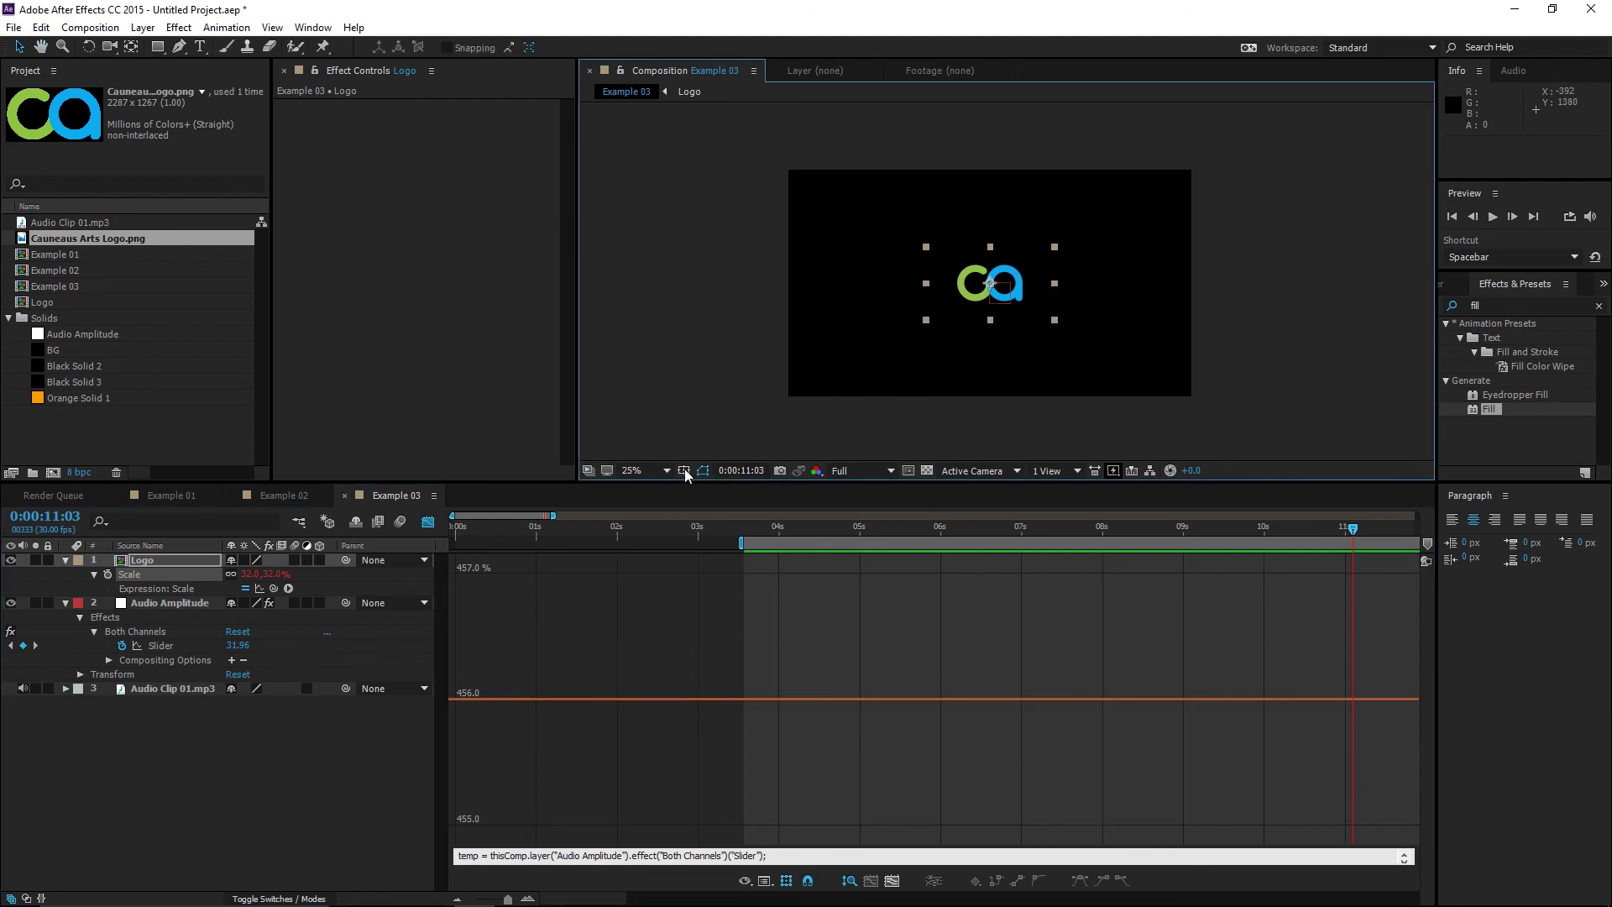
Replace the Both Channels Slider expression with linear(value, 0, 40, 40, 120) to scale the logo 40–120%.
alt+click(125, 648)
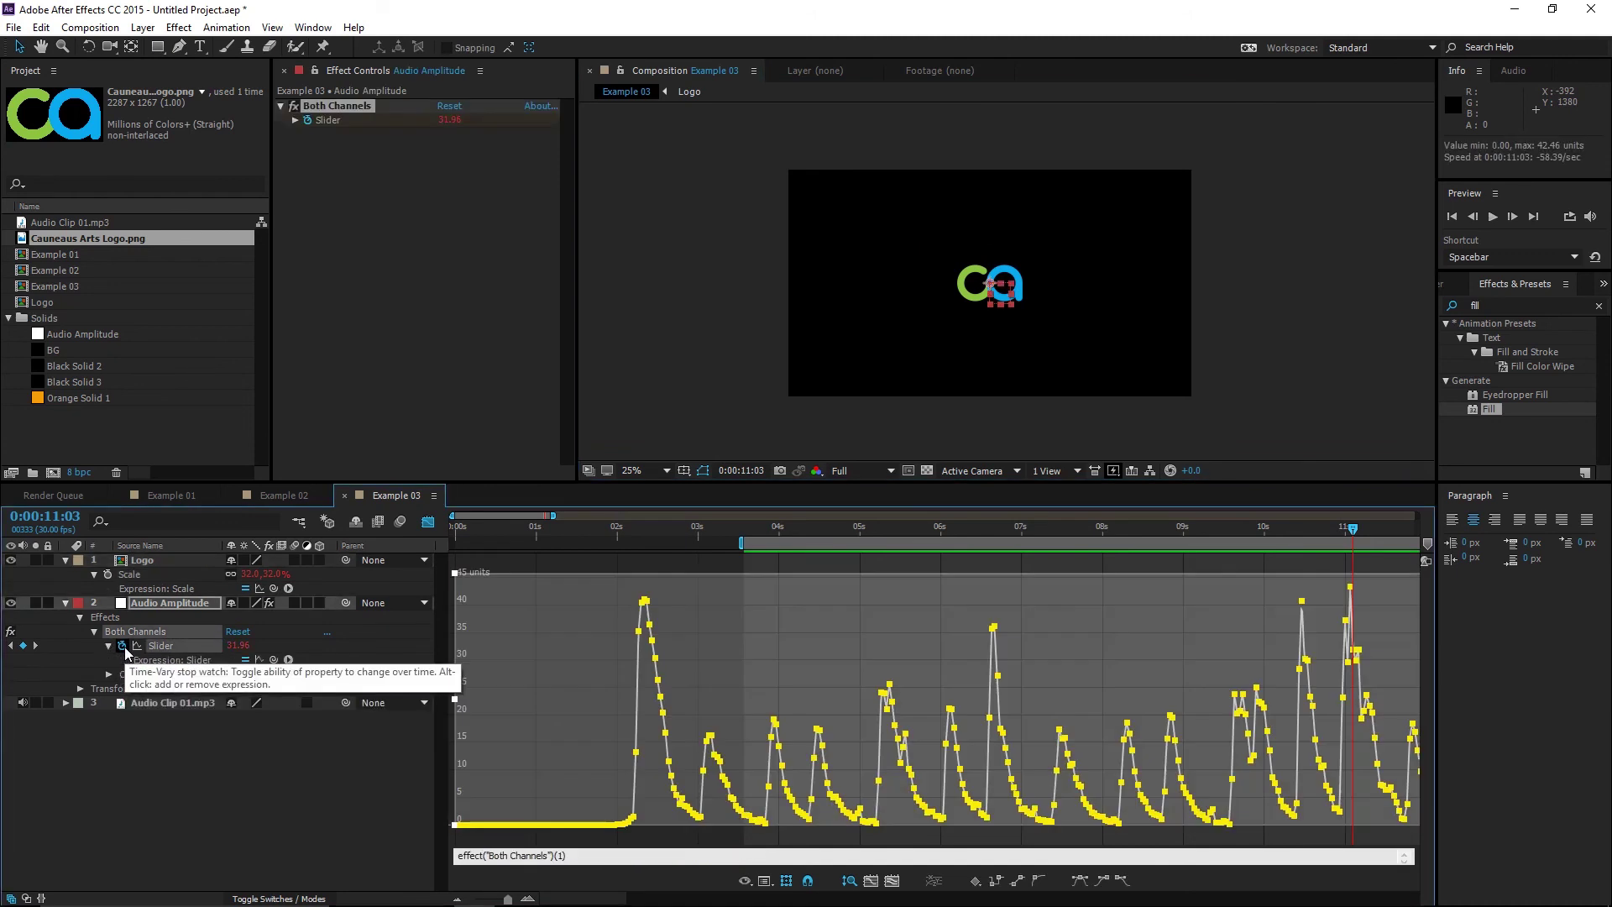
drag(571, 854, 332, 844)
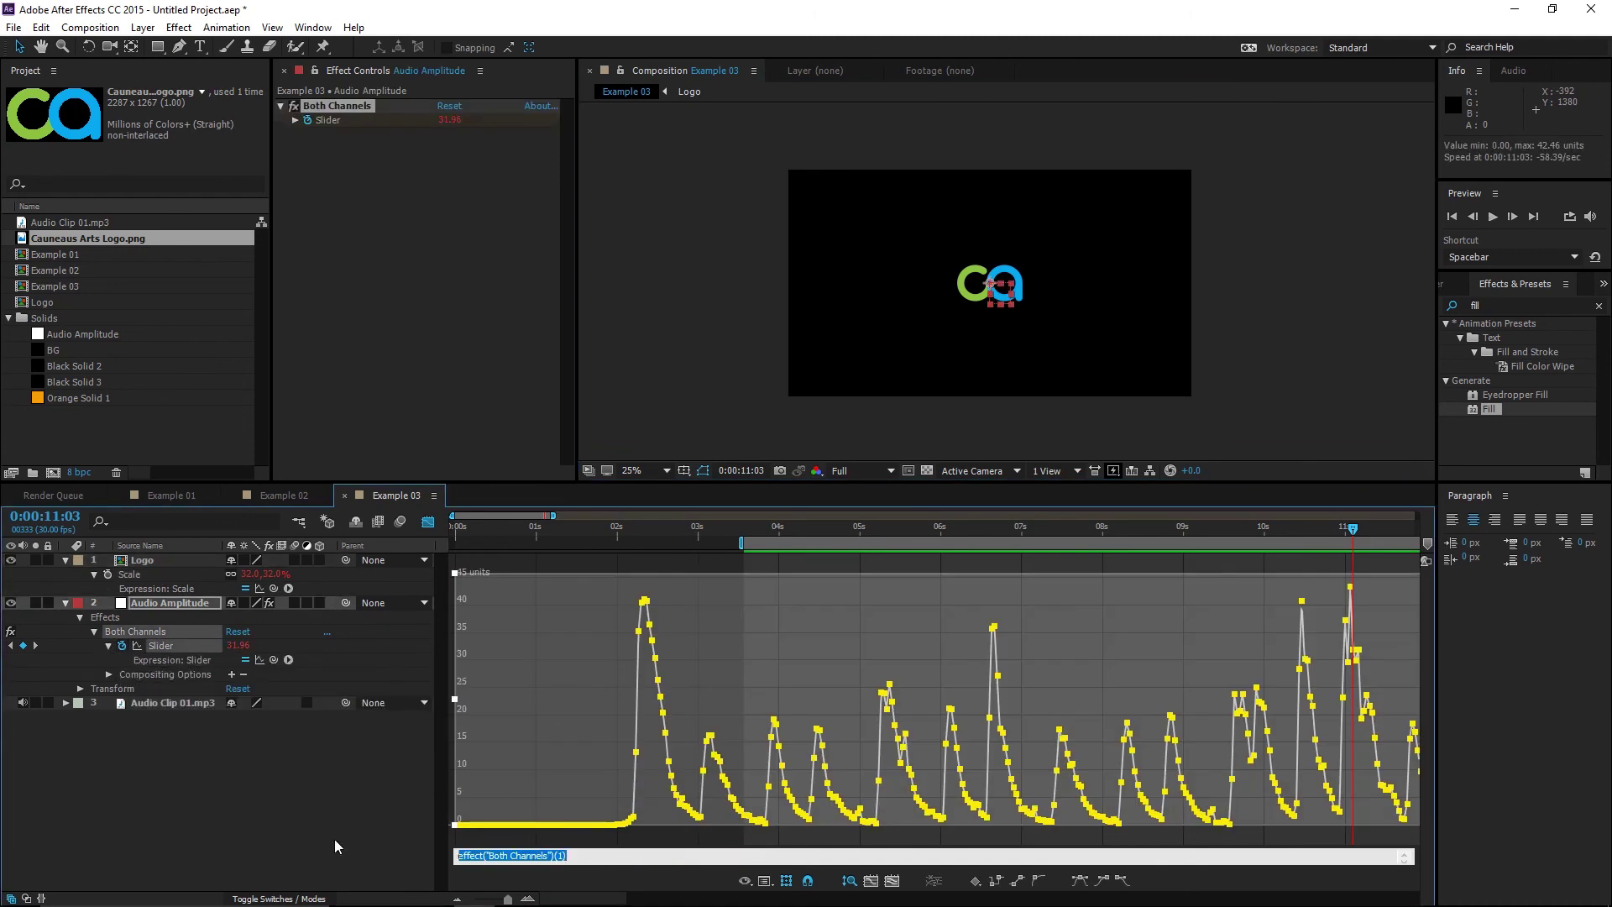
text(linear(value,)
click(676, 733)
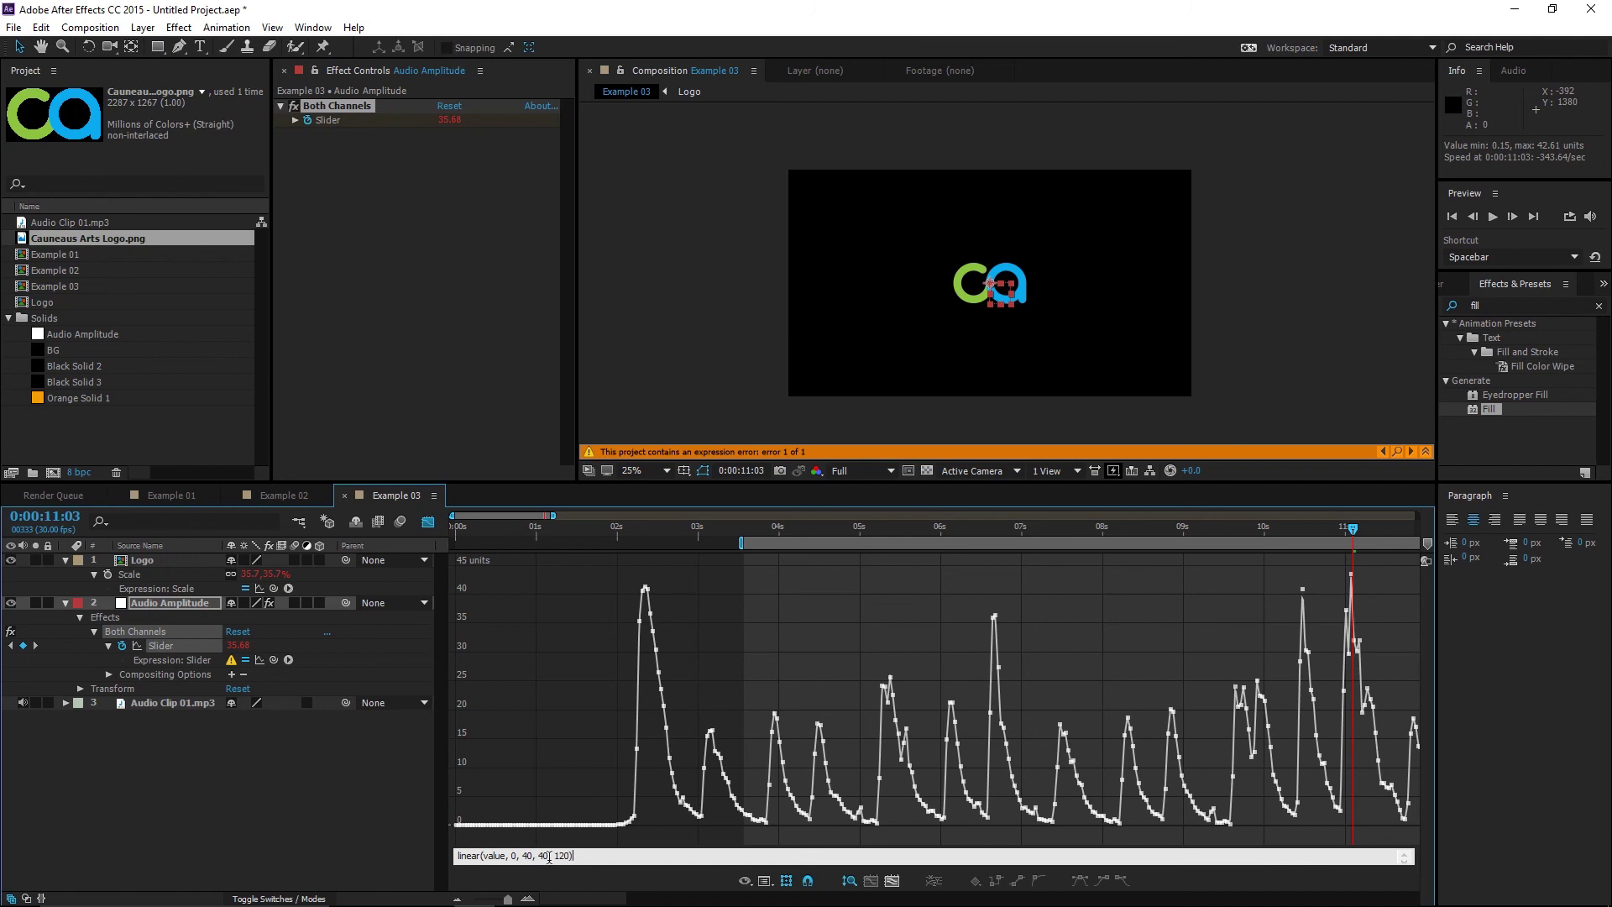
key(KP_Enter)
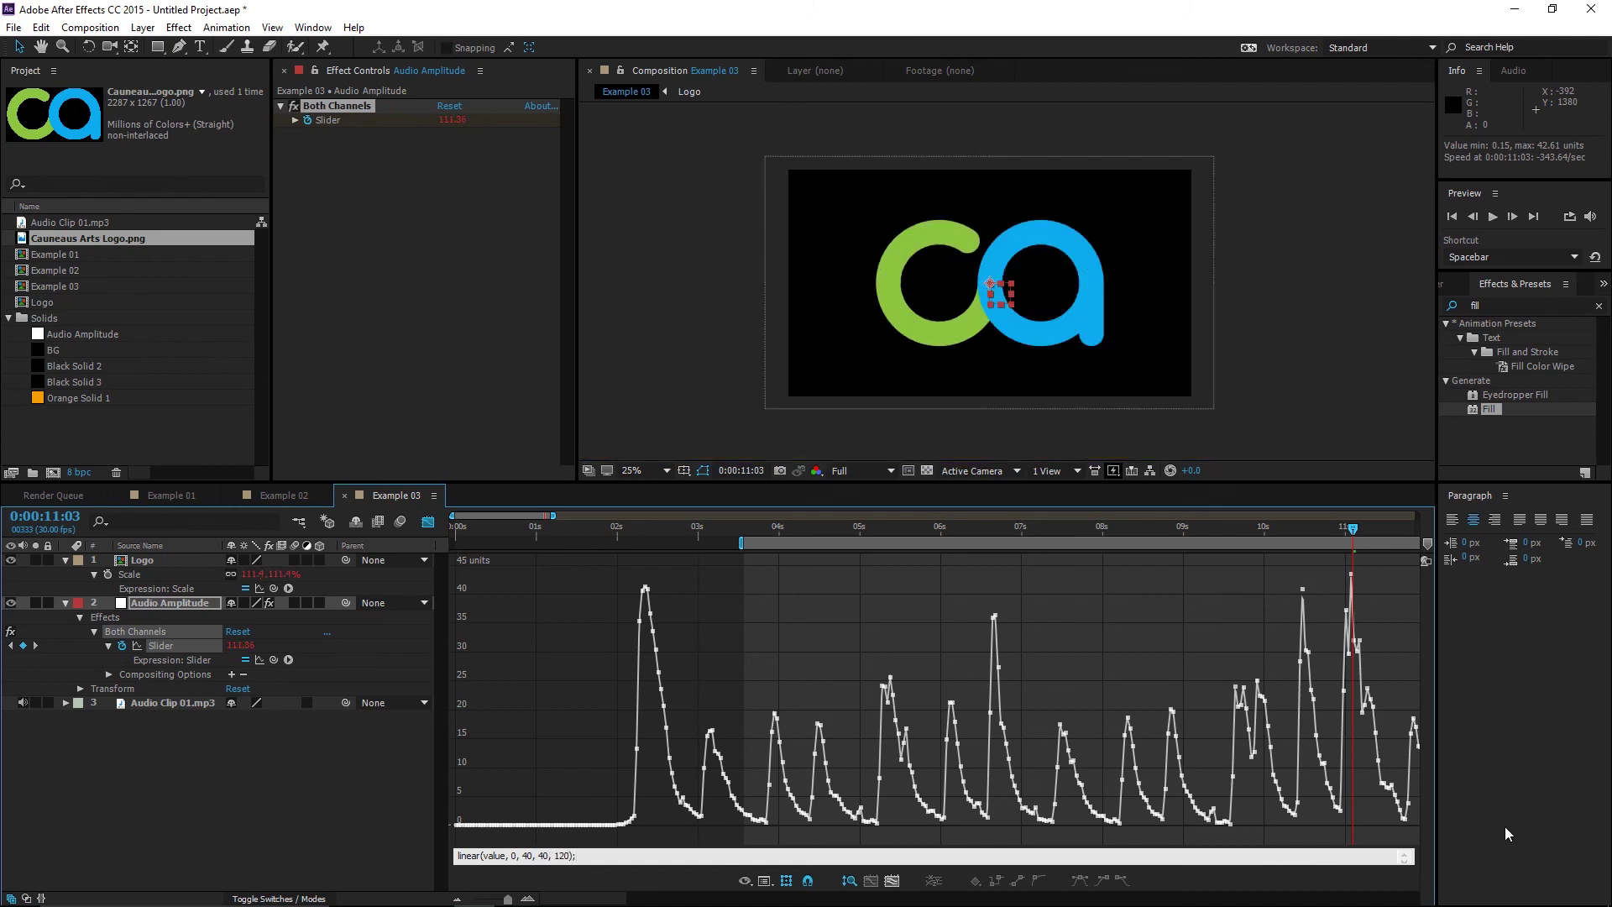
Preview the pulsing logo, scrub to 0:00:09:15 (slider 41.68), and zoom the graph out to about a minute.
key(space)
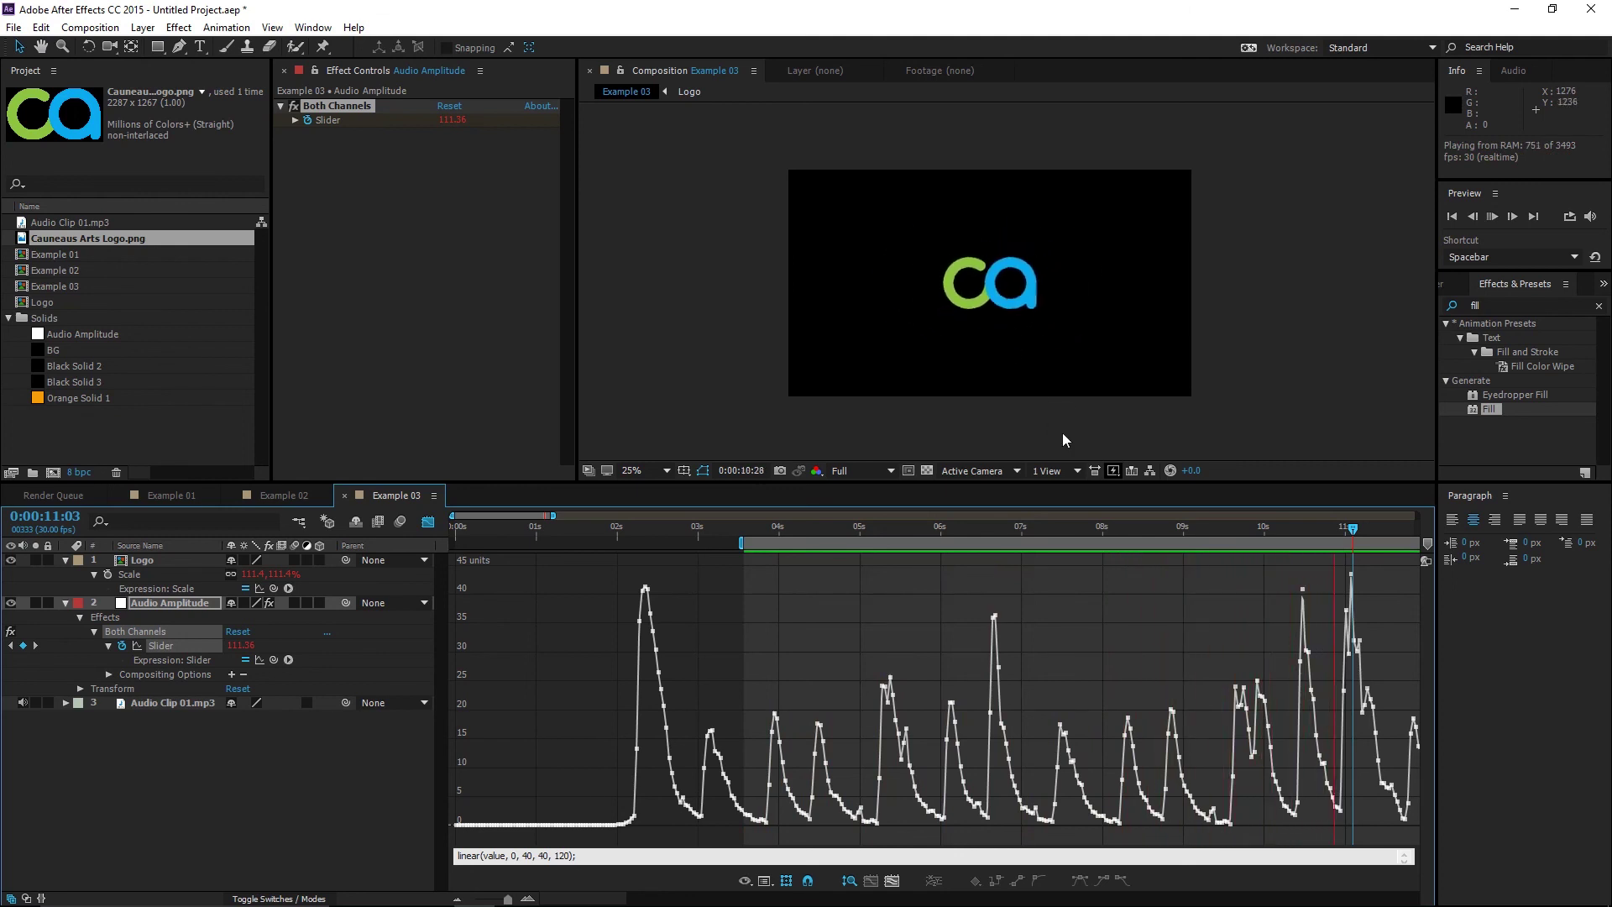
click(1003, 529)
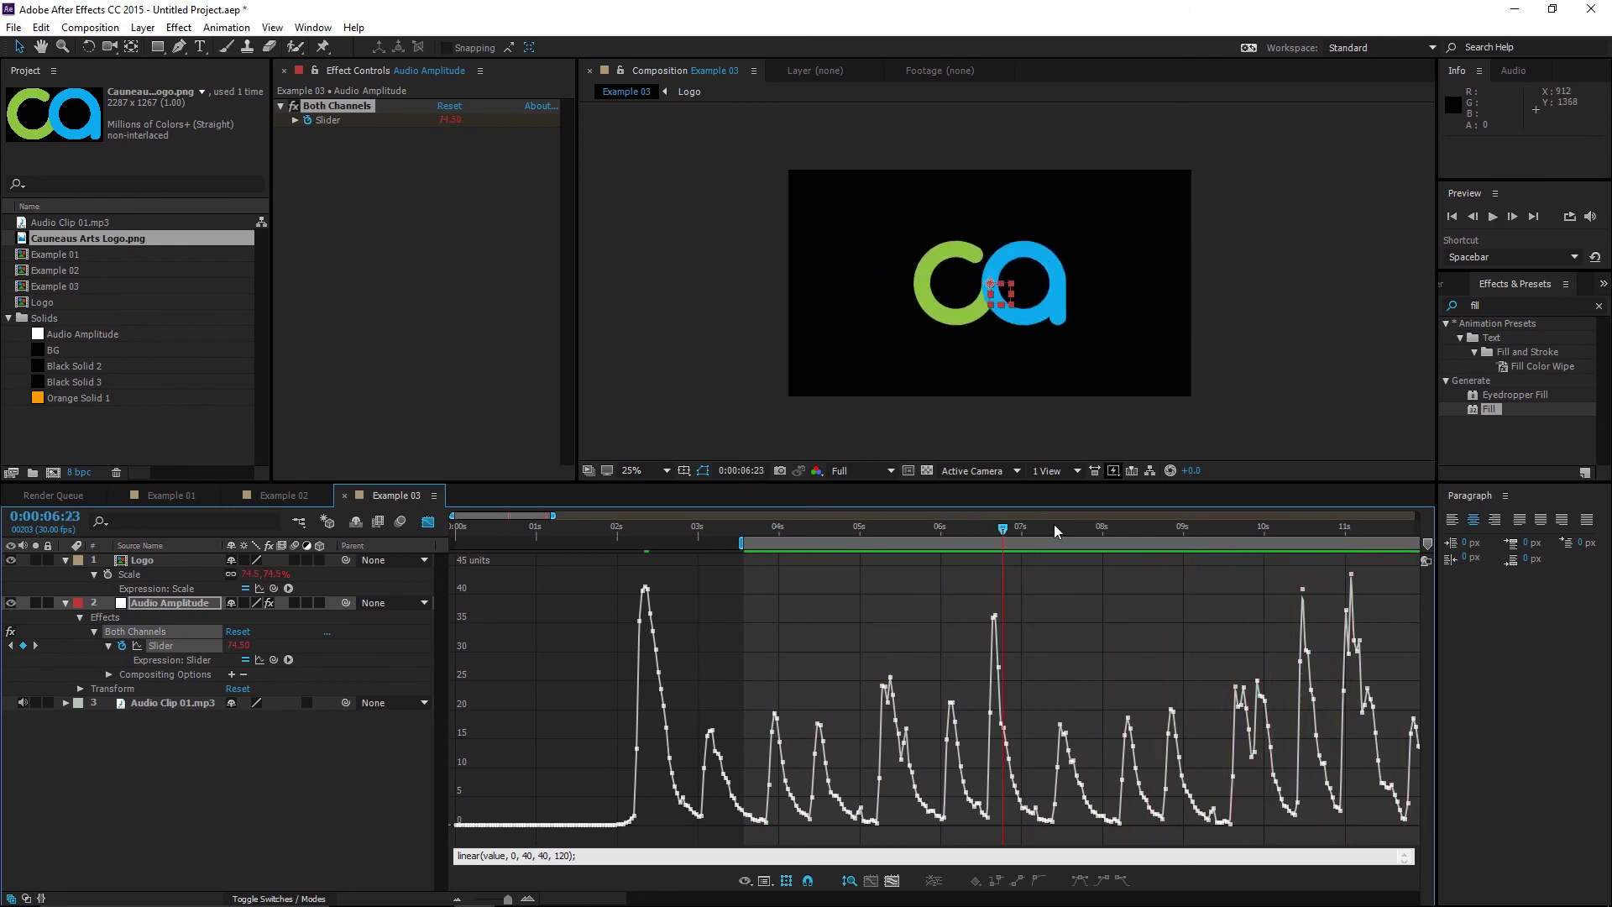
drag(1057, 531, 1224, 534)
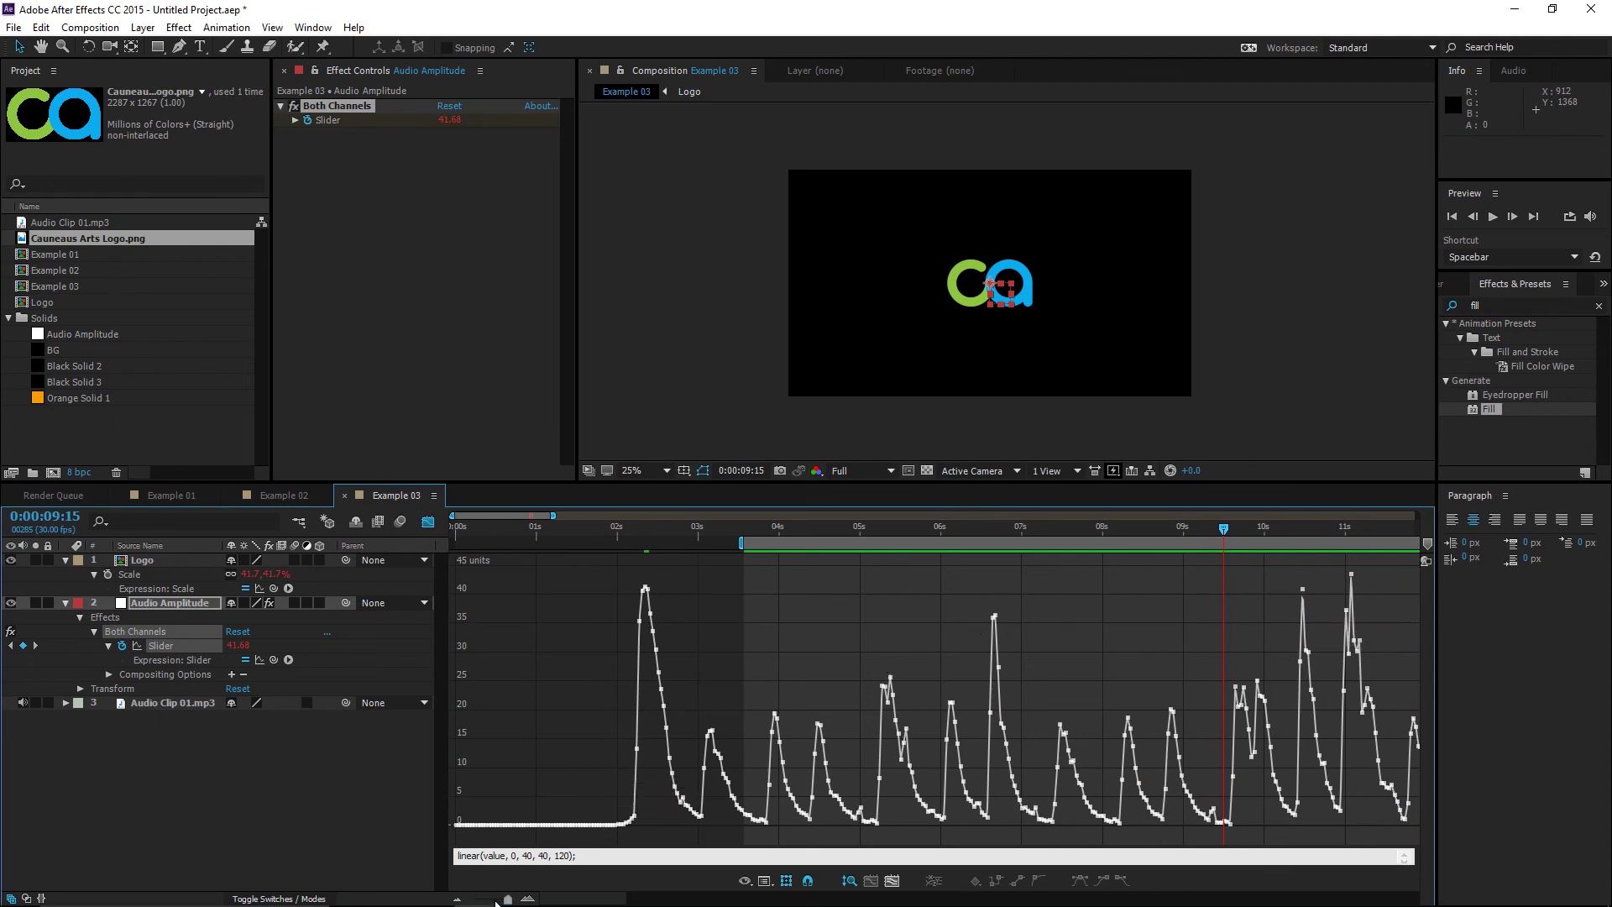
drag(507, 898, 503, 900)
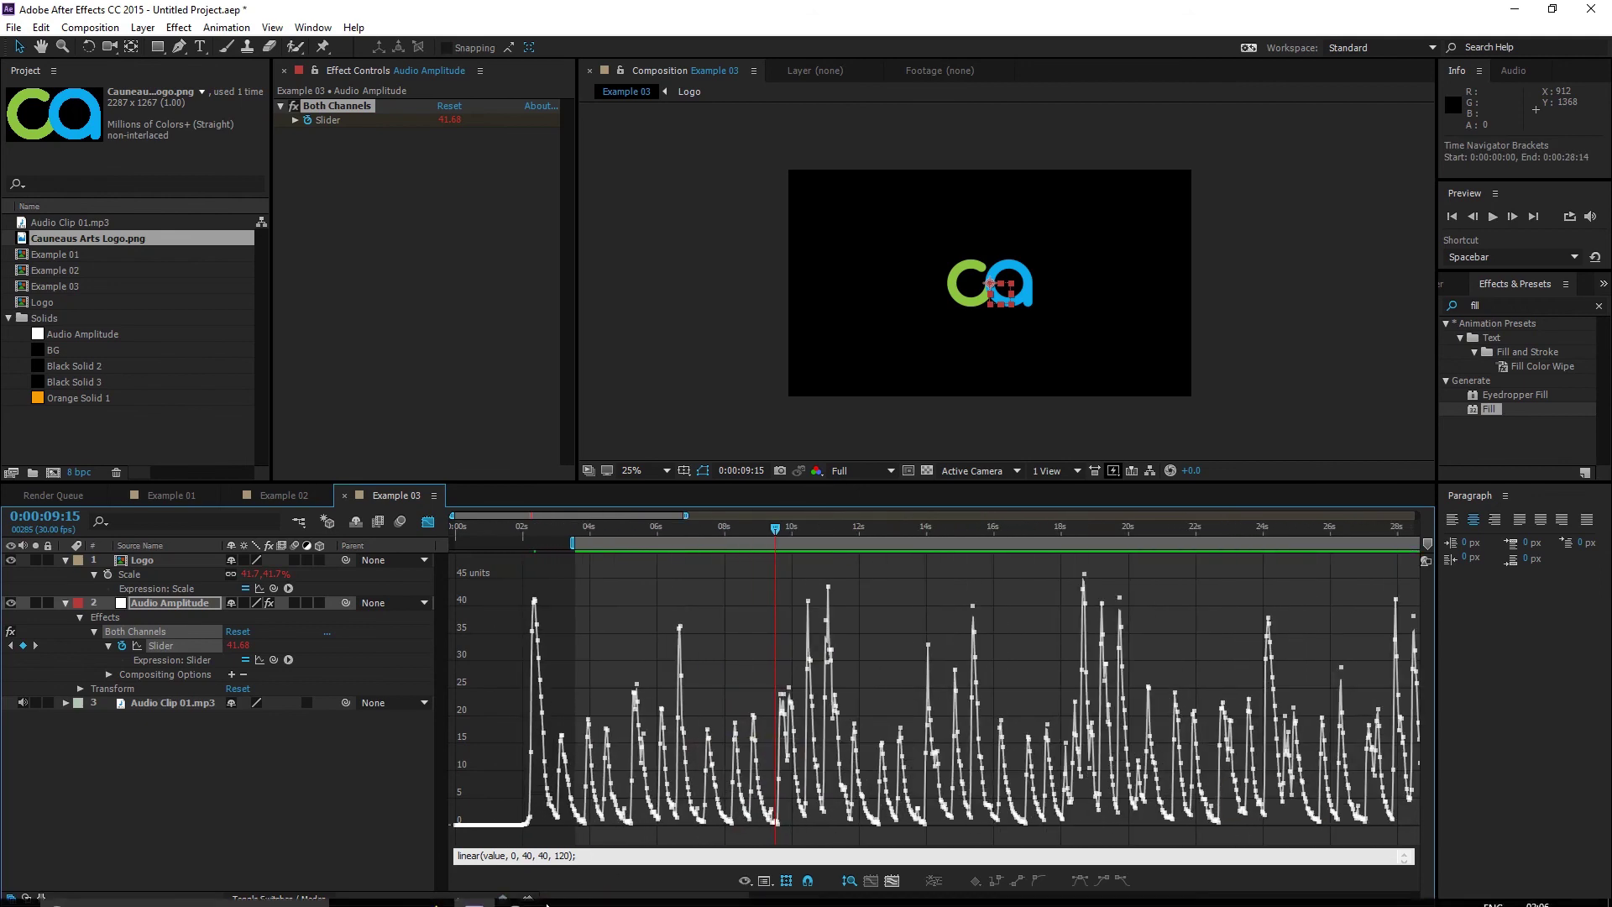